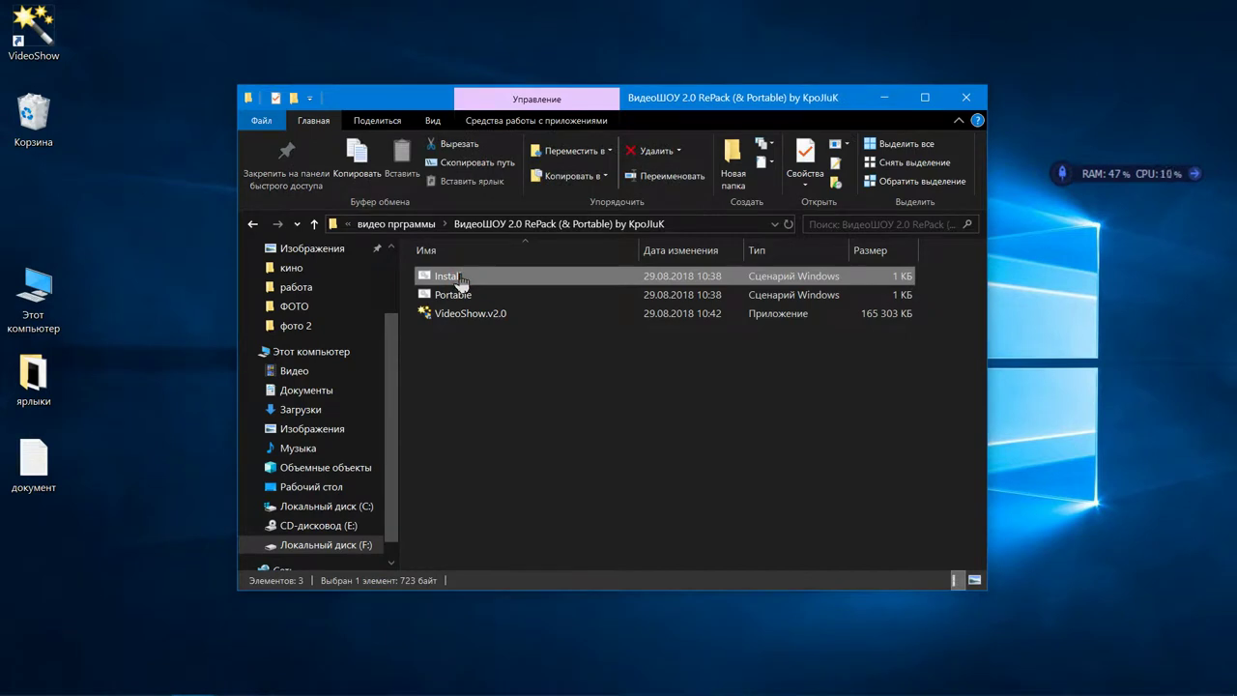
# - Close the folder with the installation files and open the ВидеоШОУ slideshow editor
pyautogui.click(473, 313)
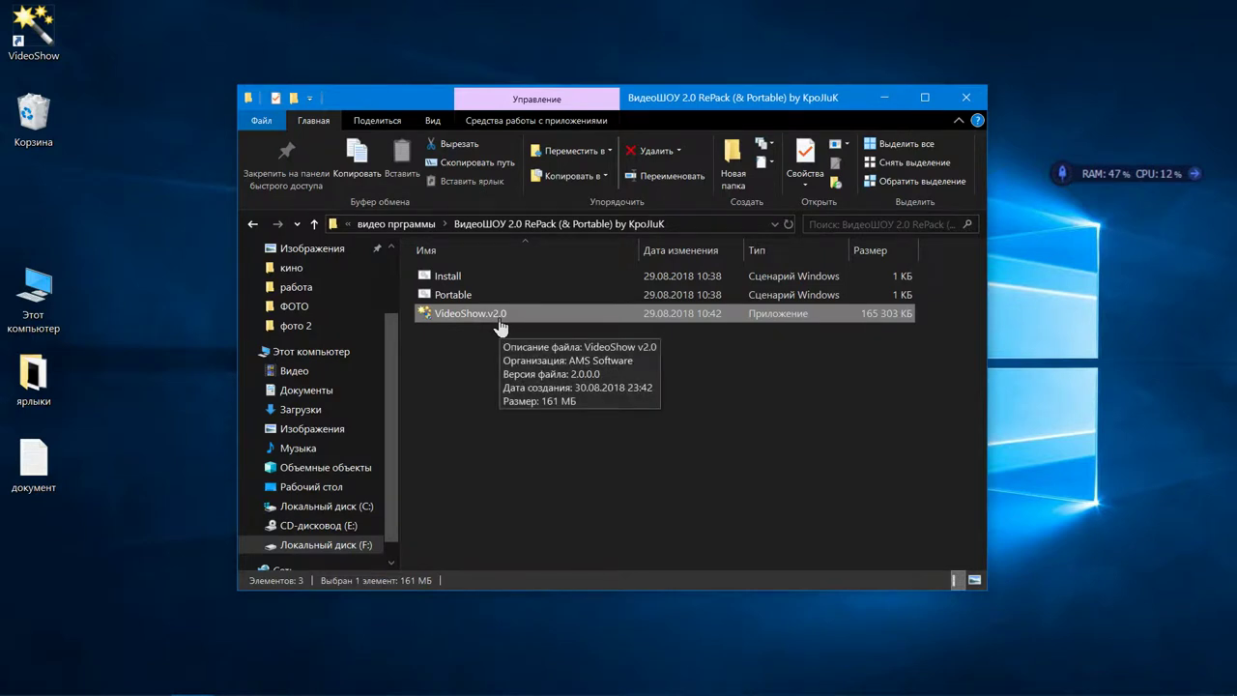
pyautogui.click(488, 296)
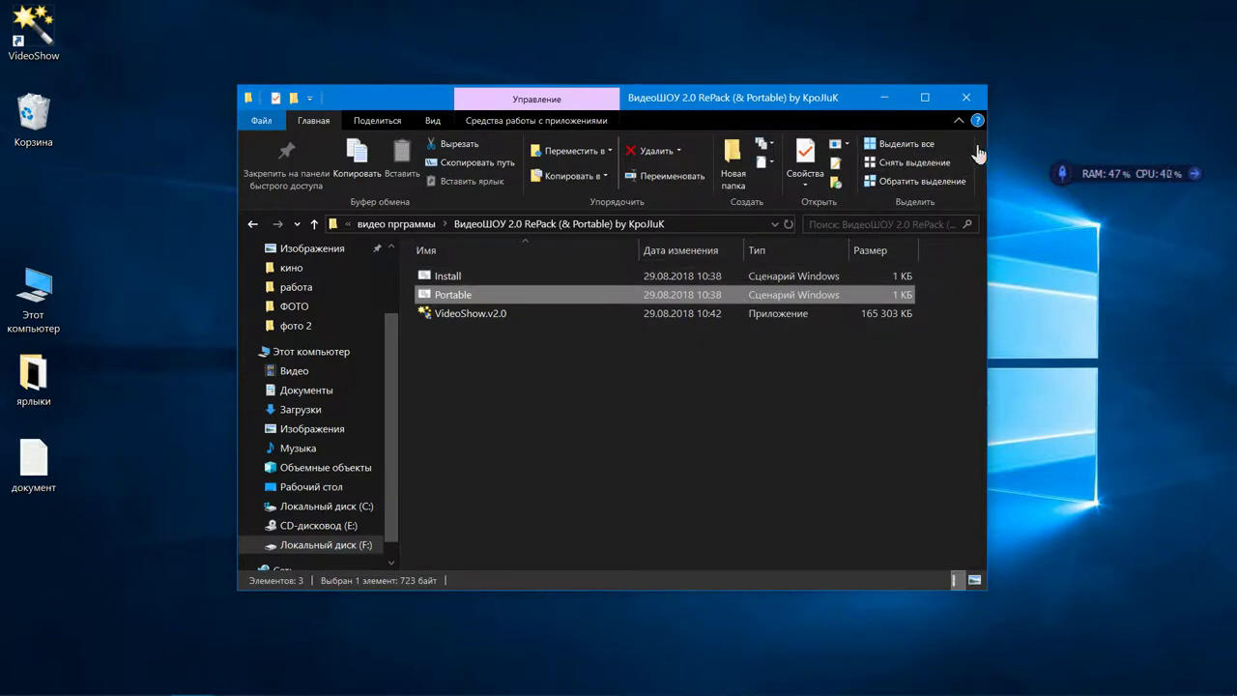
pyautogui.click(966, 101)
pyautogui.click(438, 370)
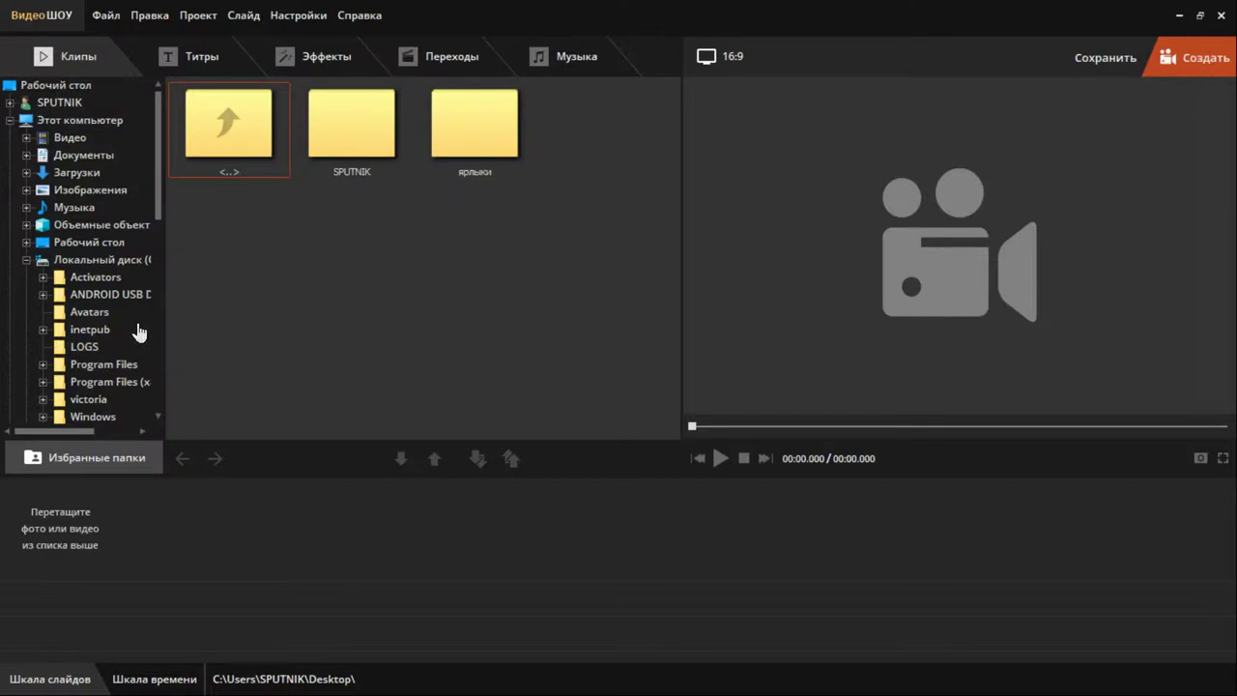
# - Browse the clip library on local disk F: to the folder фото и видео\ФОТО
pyautogui.scroll(-12, 135, 332)
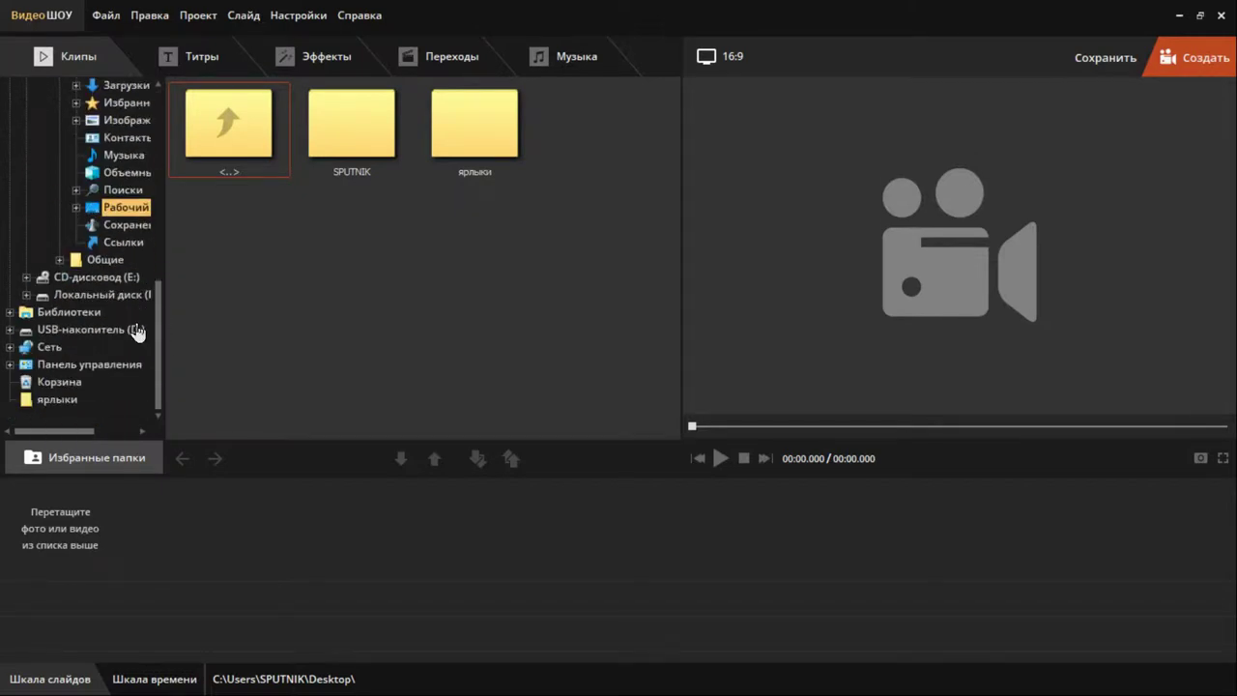
pyautogui.click(137, 294)
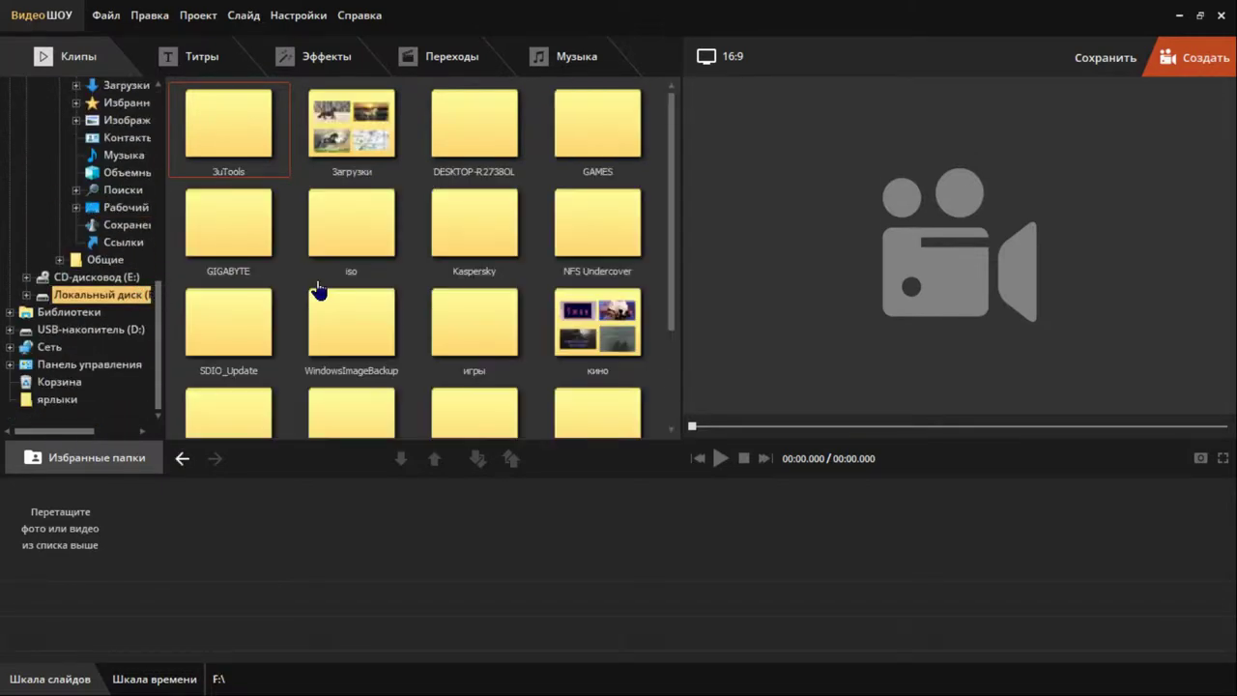
pyautogui.scroll(-3, 329, 280)
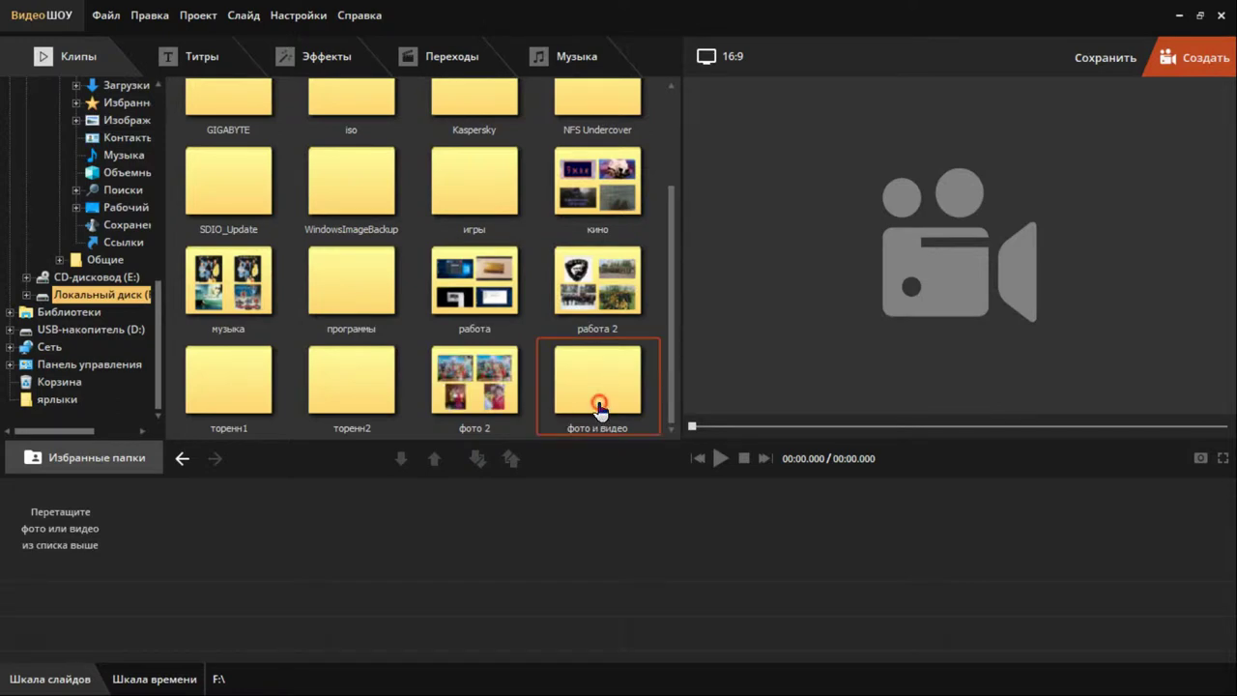
pyautogui.doubleClick(595, 406)
pyautogui.doubleClick(576, 111)
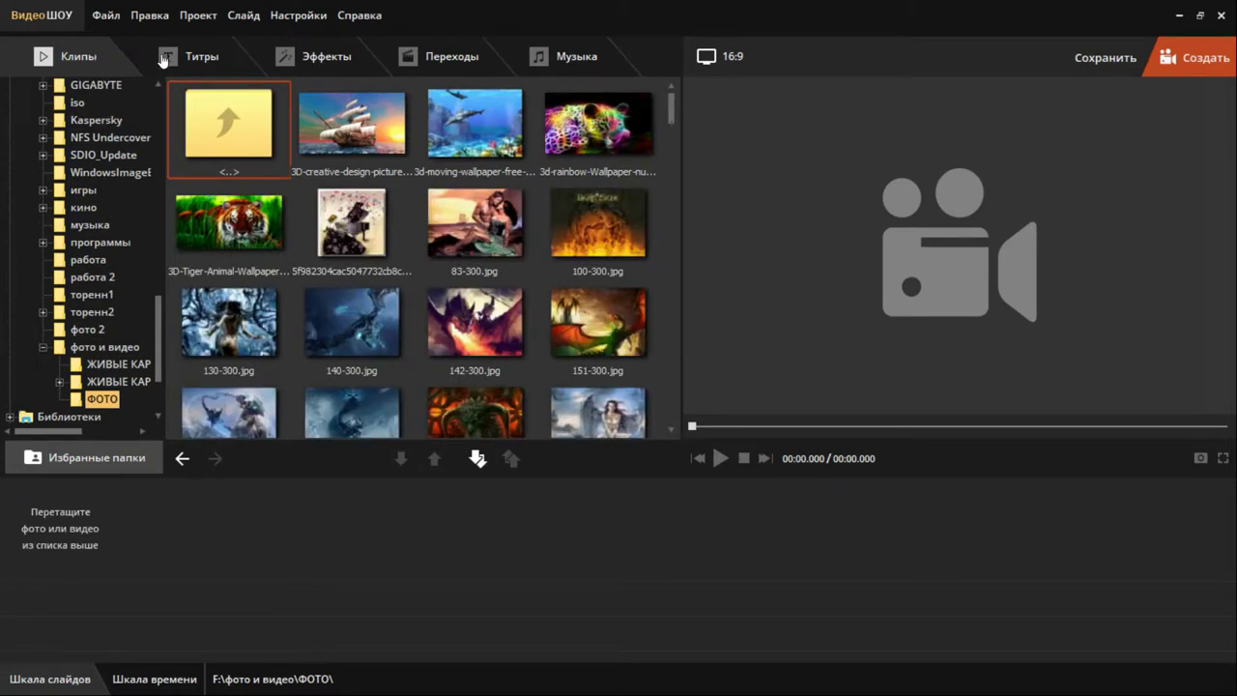
# - Look through the title templates and add the starry-sky title with three captions as the first slide
pyautogui.click(205, 58)
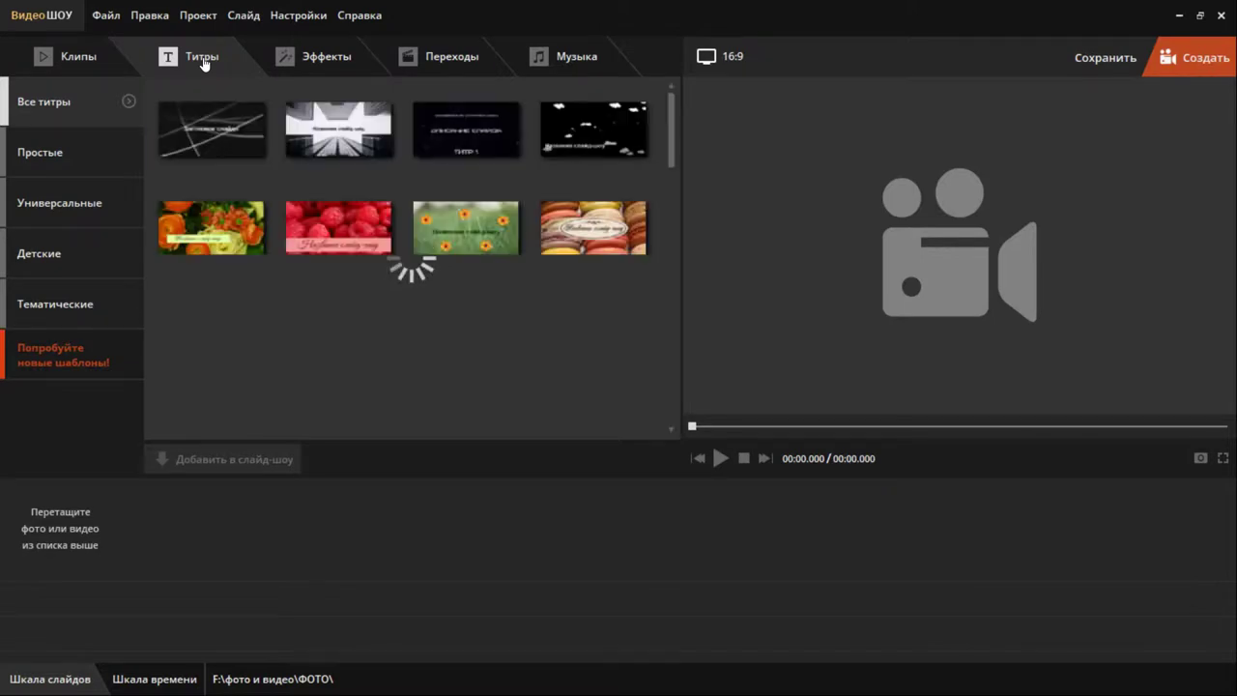
pyautogui.scroll(-10, 376, 173)
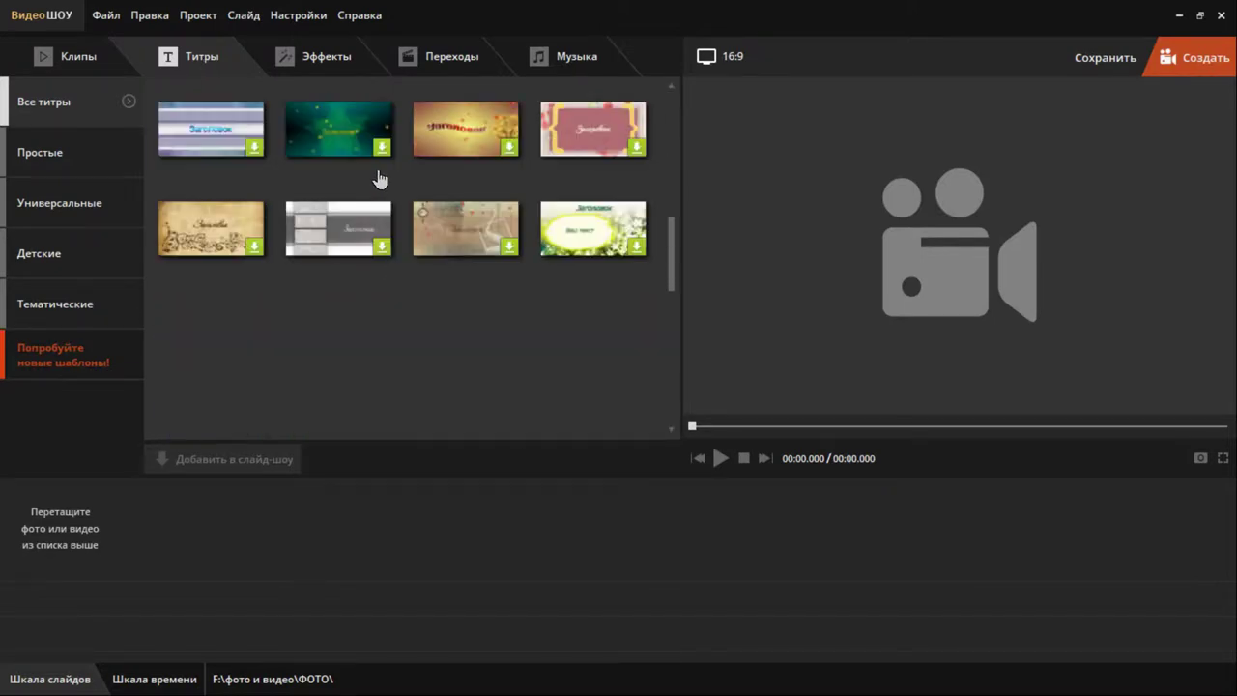
pyautogui.scroll(-5, 378, 180)
pyautogui.scroll(8, 379, 180)
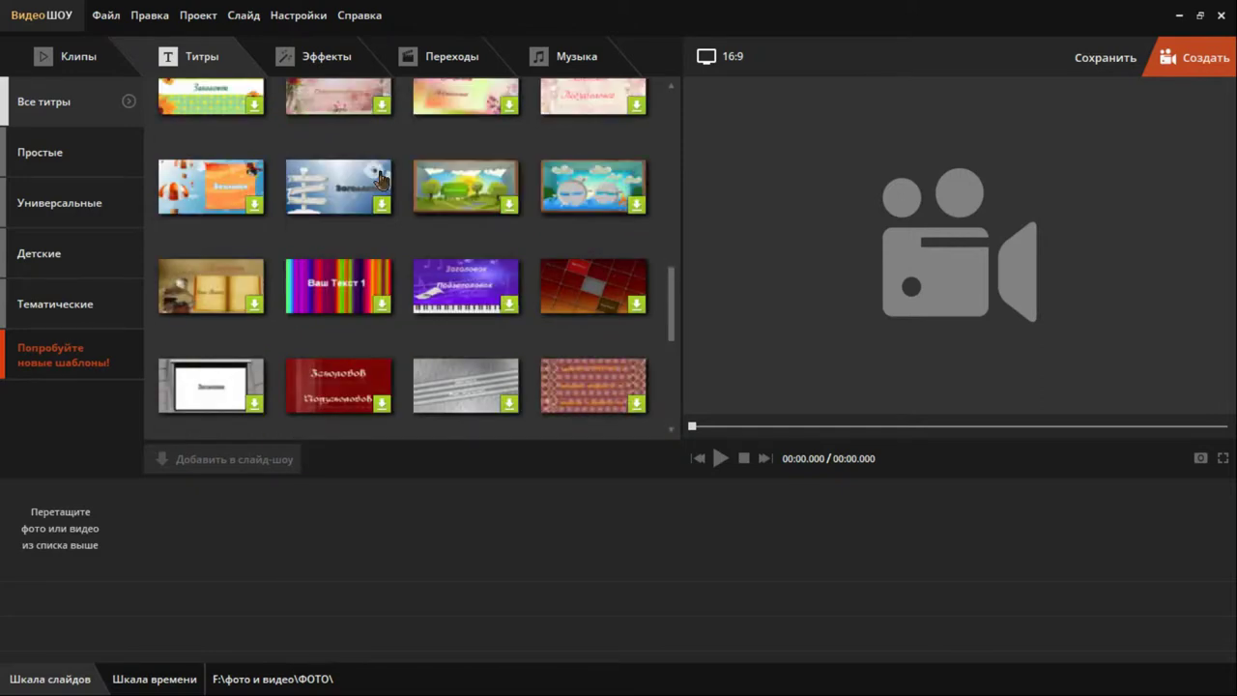
pyautogui.scroll(8, 382, 180)
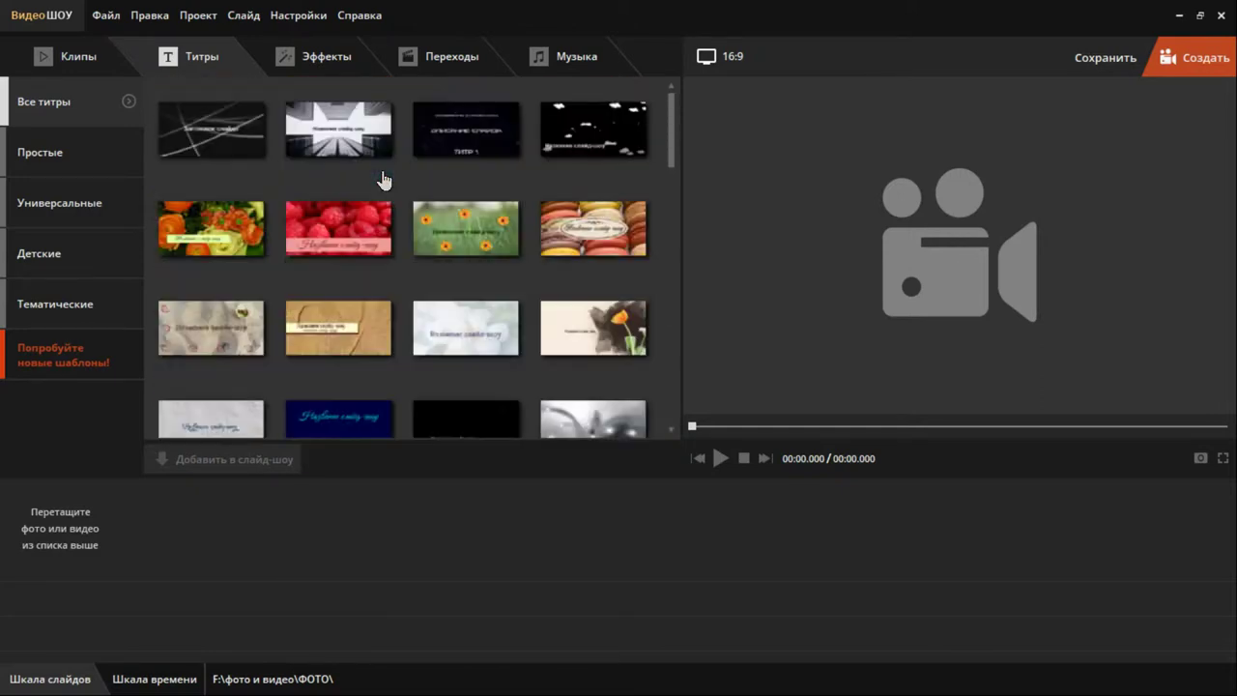
pyautogui.click(458, 138)
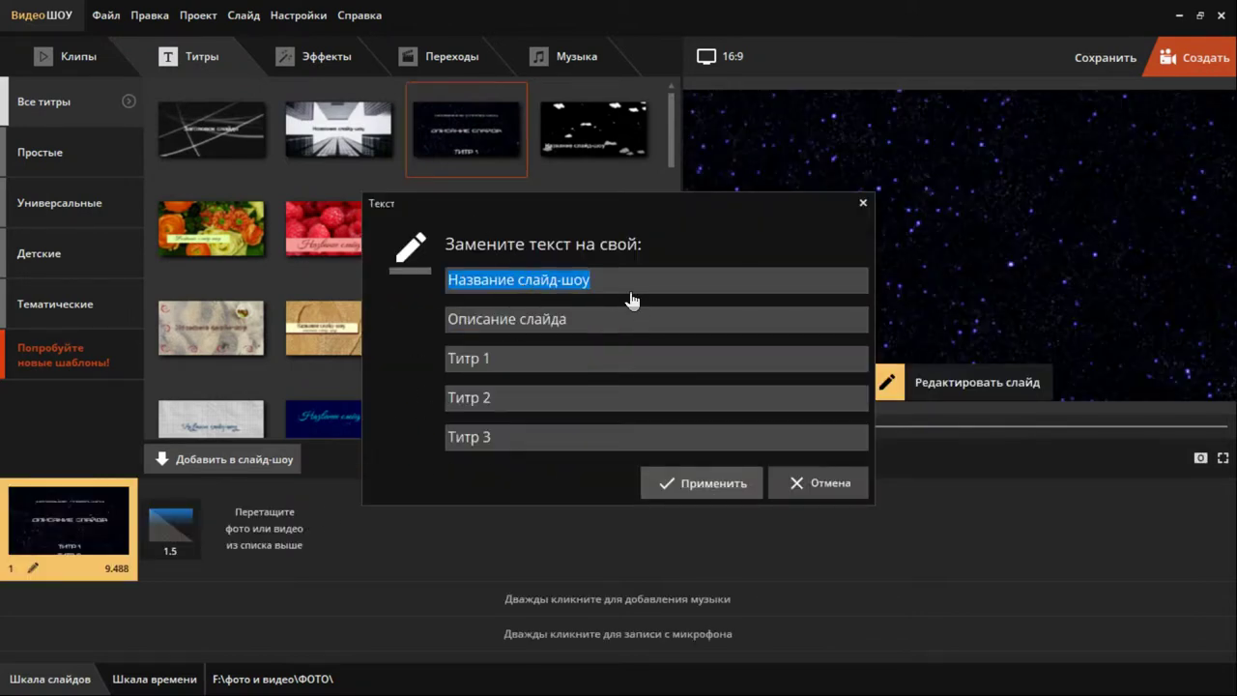
# - Replace the title slide's name with "парус", its description with "каприс" and the first caption with "Титр привет"
pyautogui.press('BackSpace')
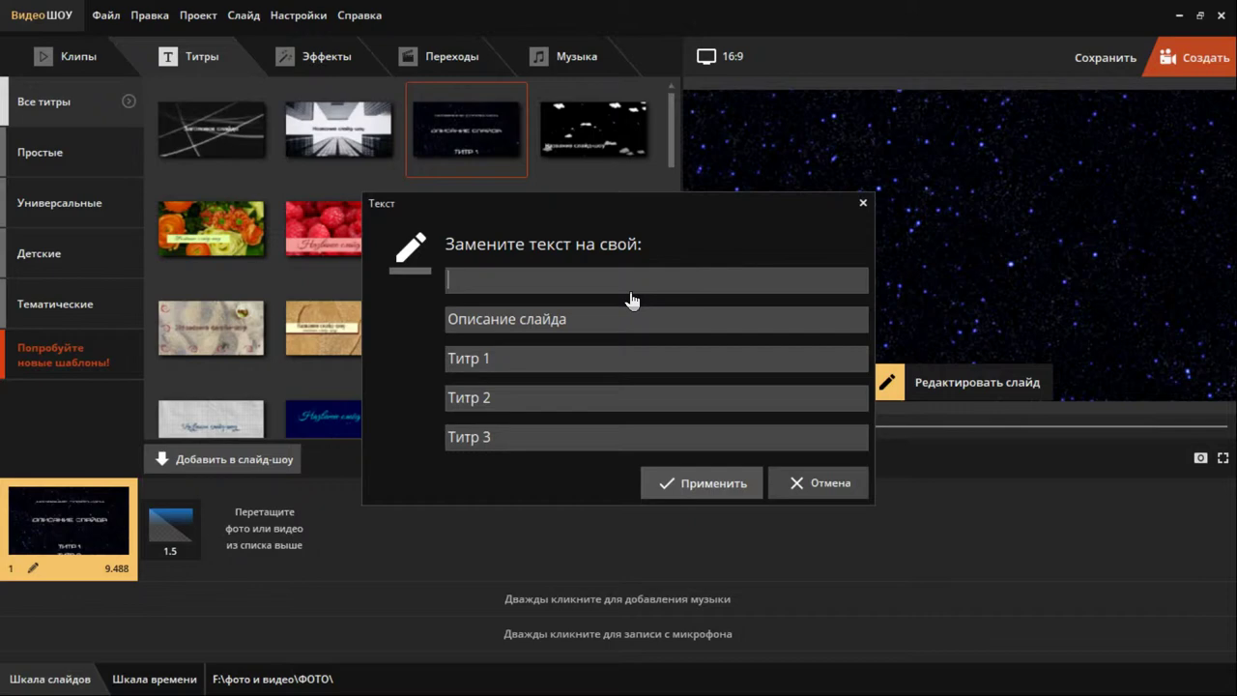
pyautogui.write('п')
pyautogui.press('BackSpace')
pyautogui.press('BackSpace')
pyautogui.press('BackSpace')
pyautogui.press('BackSpace')
pyautogui.press('BackSpace')
pyautogui.press('BackSpace')
pyautogui.press('BackSpace')
pyautogui.press('BackSpace')
pyautogui.press('BackSpace')
pyautogui.press('BackSpace')
pyautogui.press('BackSpace')
pyautogui.press('BackSpace')
pyautogui.press('BackSpace')
pyautogui.press('BackSpace')
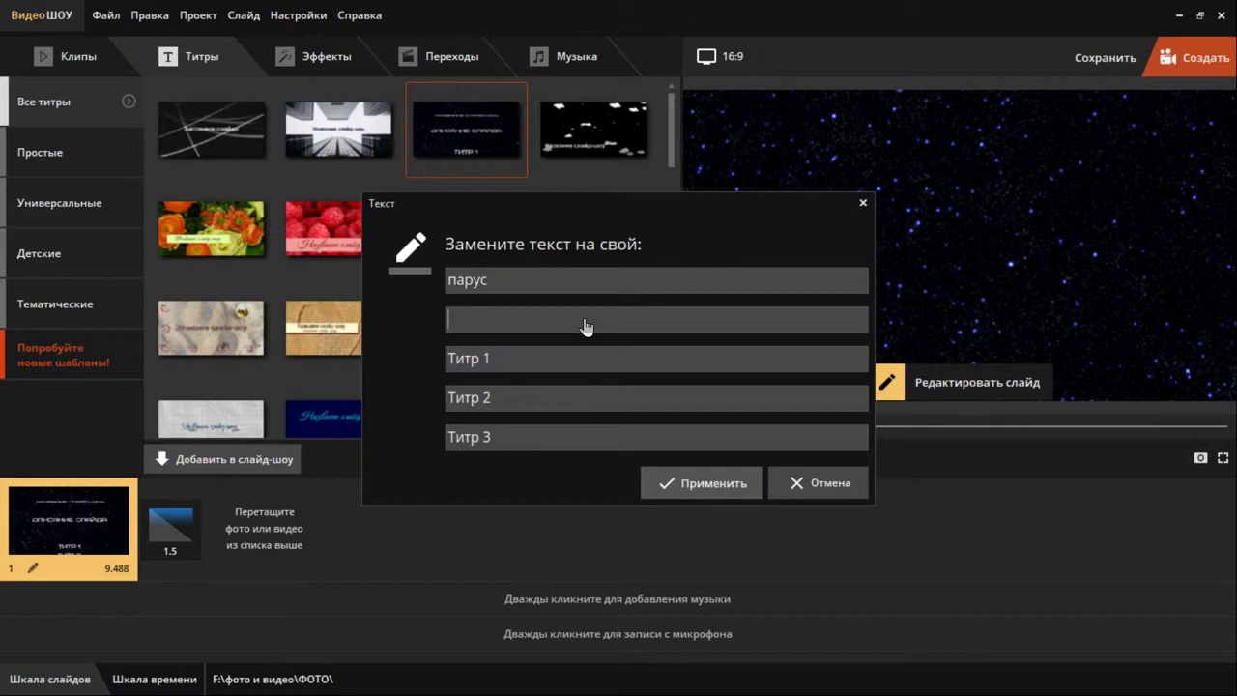
pyautogui.write('каприс')
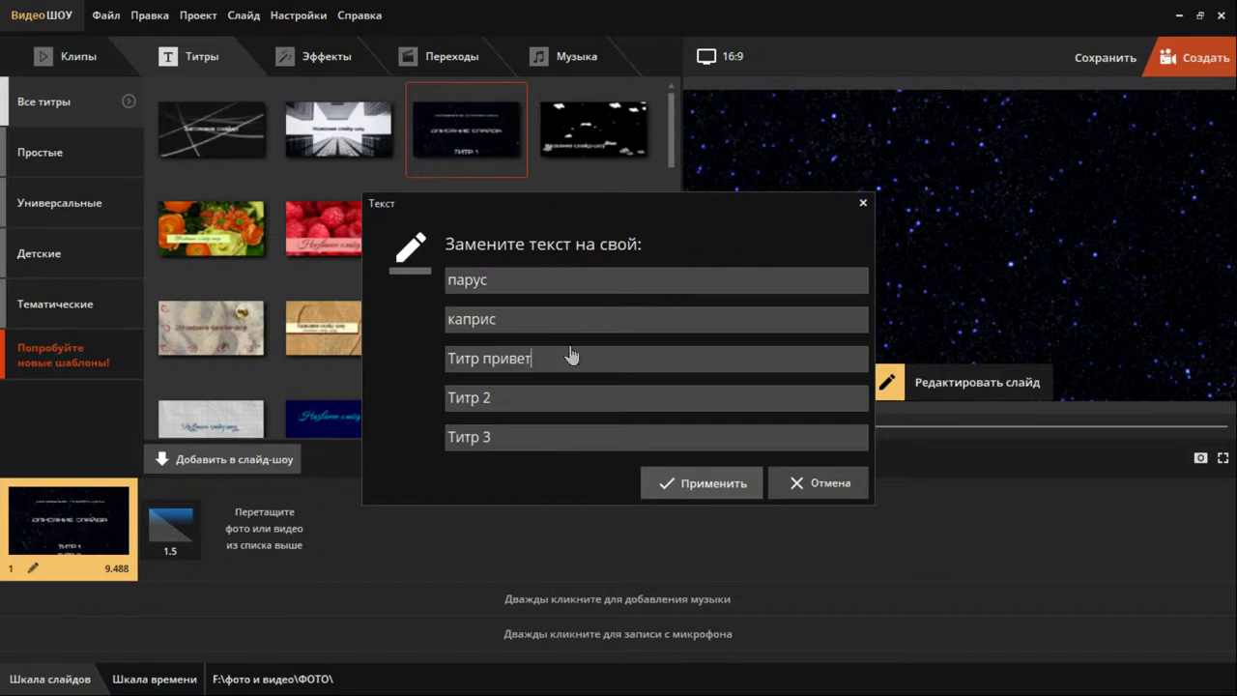
# - Enter a first name in the second caption and apply the texts to the title slide
pyautogui.click(560, 410)
pyautogui.write('вася')
pyautogui.write('а')
pyautogui.click(685, 483)
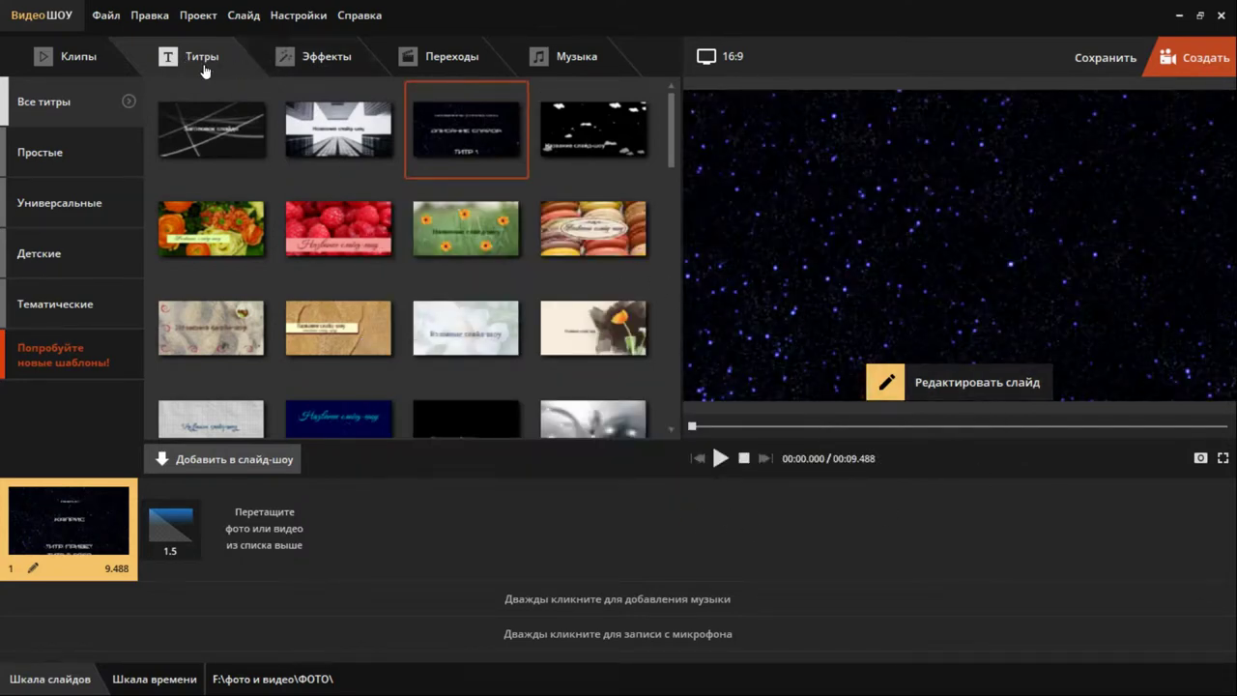
# - Add the tiger, piano, 83-300.jpg, 100-300.jpg and 130-300.jpg pictures from the ФОТО folder as slides 2 to 6, in that order
pyautogui.click(110, 68)
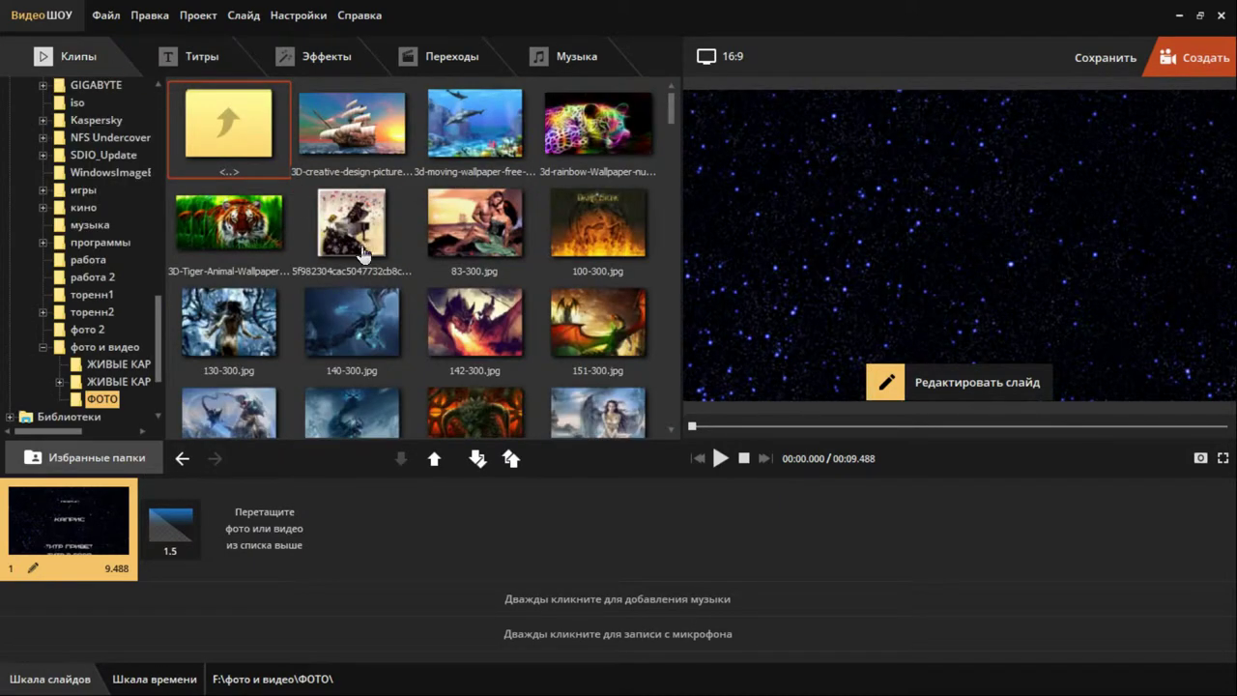
pyautogui.moveTo(259, 224); pyautogui.dragTo(288, 547)
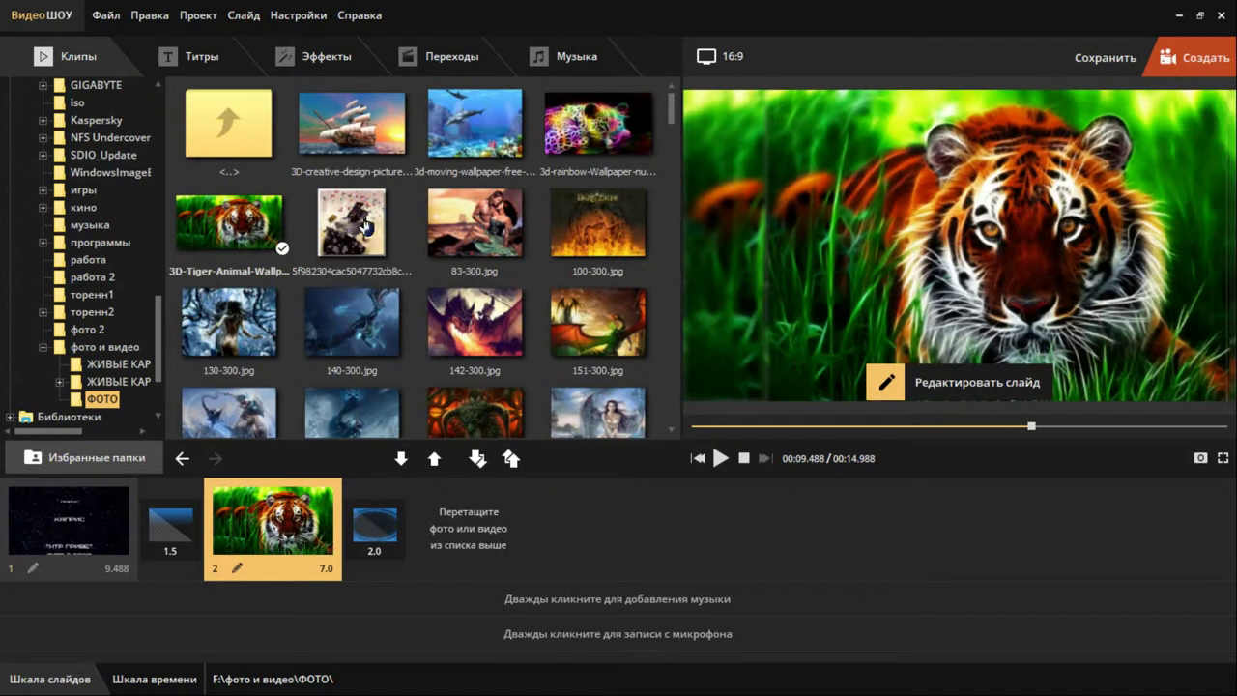
pyautogui.moveTo(410, 363)
pyautogui.mouseDown()
pyautogui.moveTo(444, 586)
pyautogui.moveTo(462, 572)
pyautogui.mouseUp()
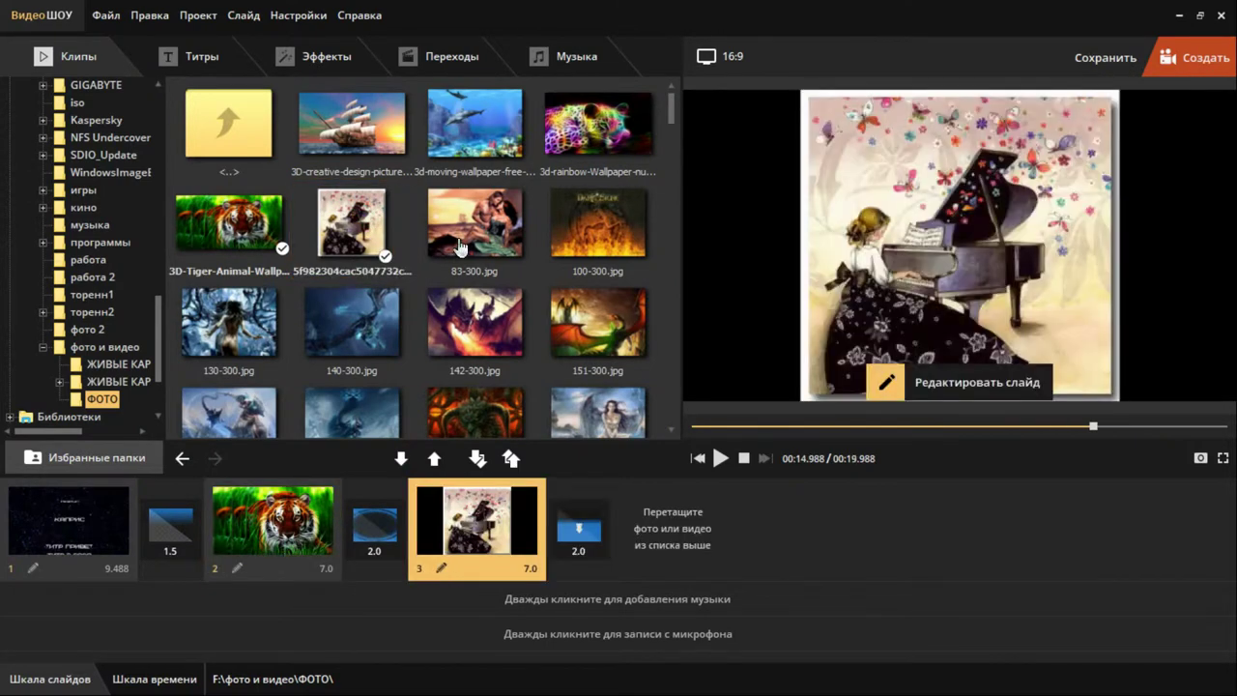
pyautogui.moveTo(473, 228); pyautogui.dragTo(657, 546)
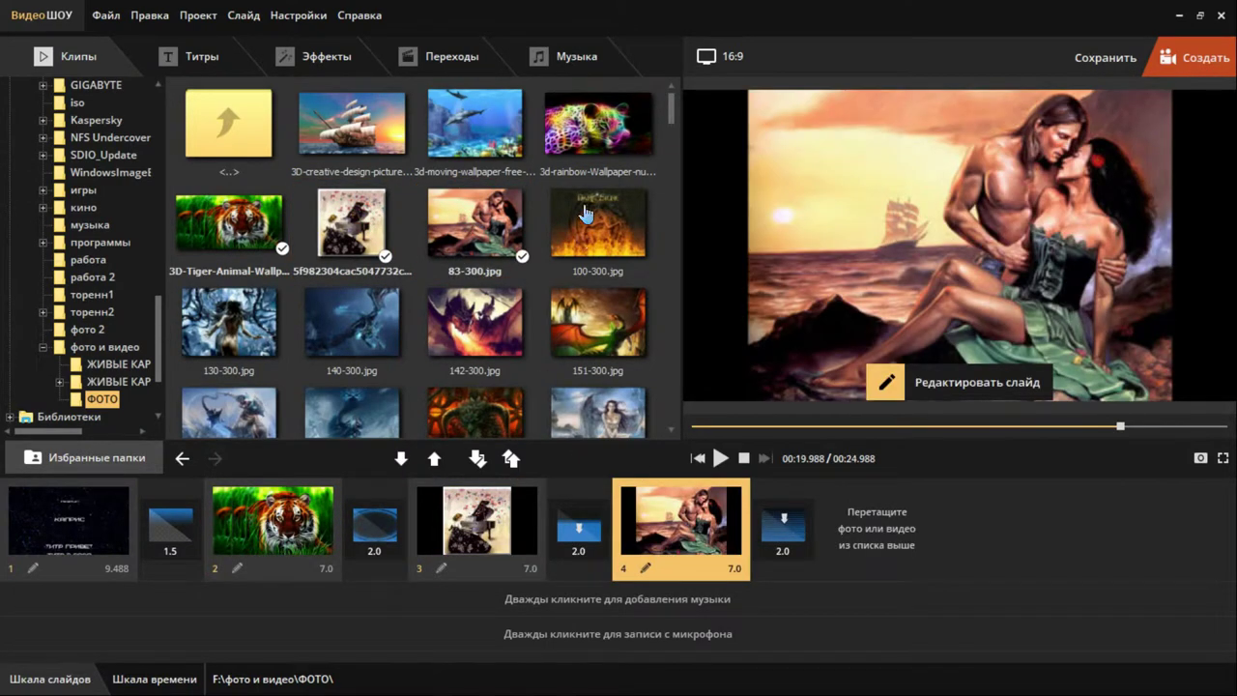
pyautogui.moveTo(585, 215); pyautogui.dragTo(876, 536)
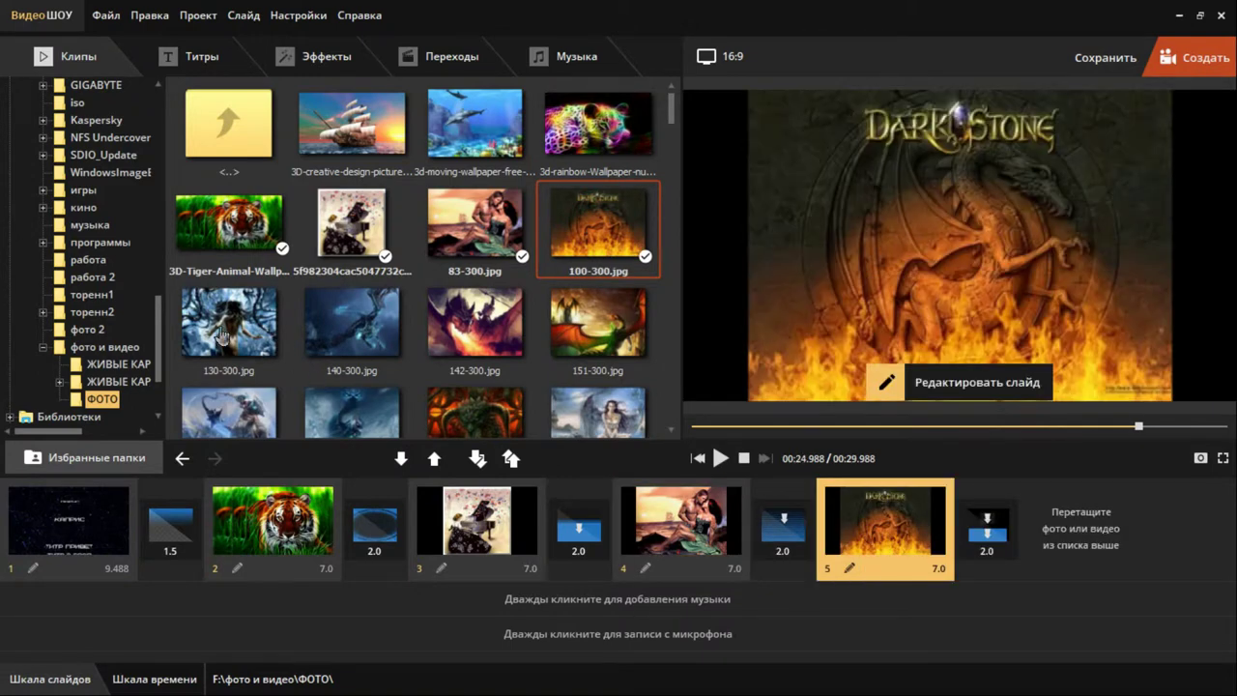
pyautogui.moveTo(221, 333); pyautogui.dragTo(1097, 537)
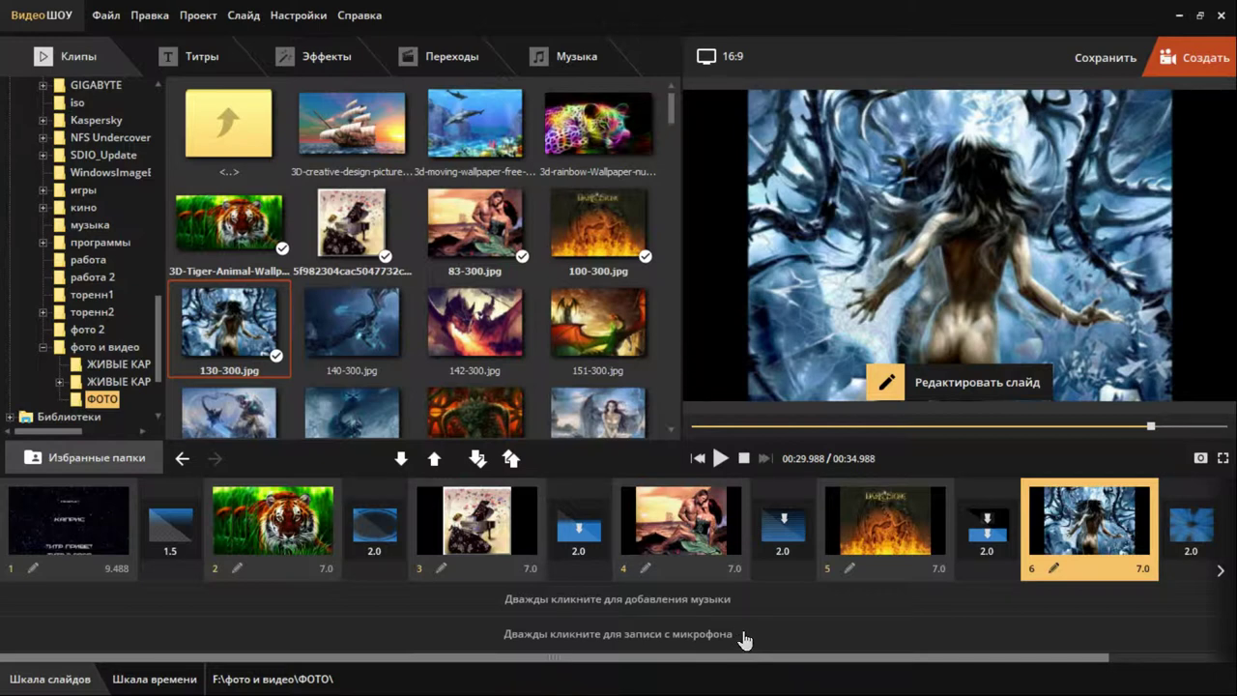
# - Apply the Зимняя сказка effect to the tiger slide and the Горящая рамка effect to the piano slide
pyautogui.click(339, 60)
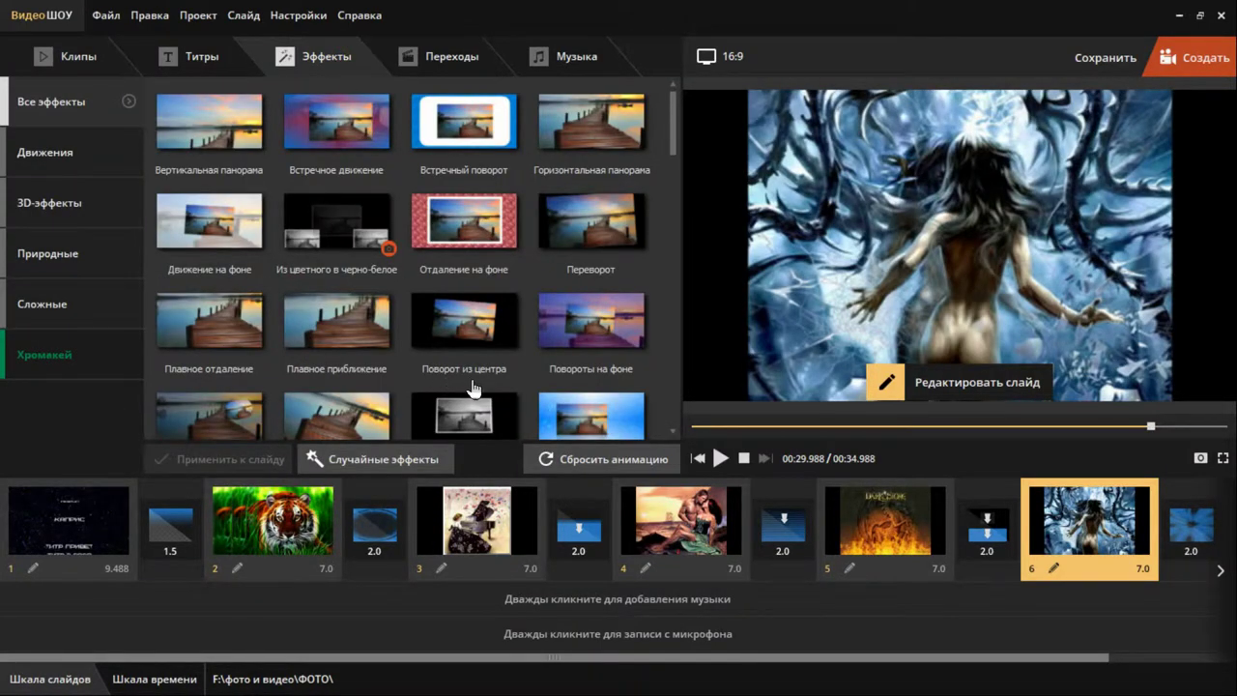
pyautogui.scroll(-10, 473, 388)
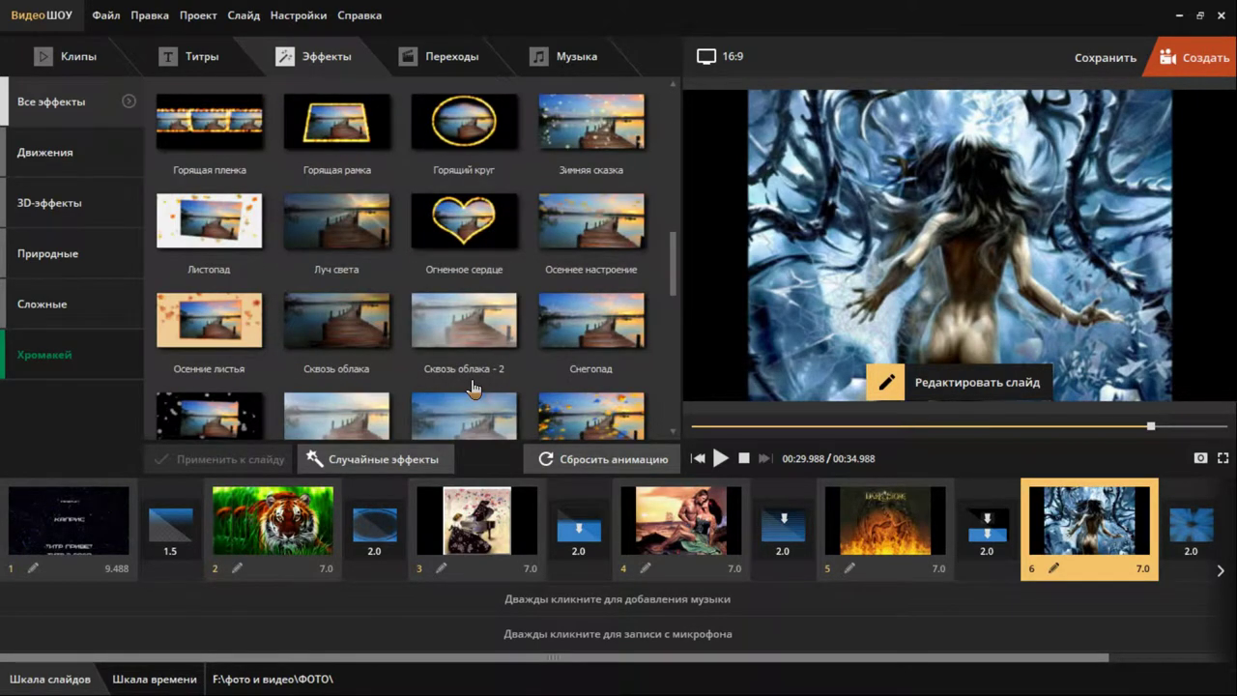
pyautogui.click(268, 532)
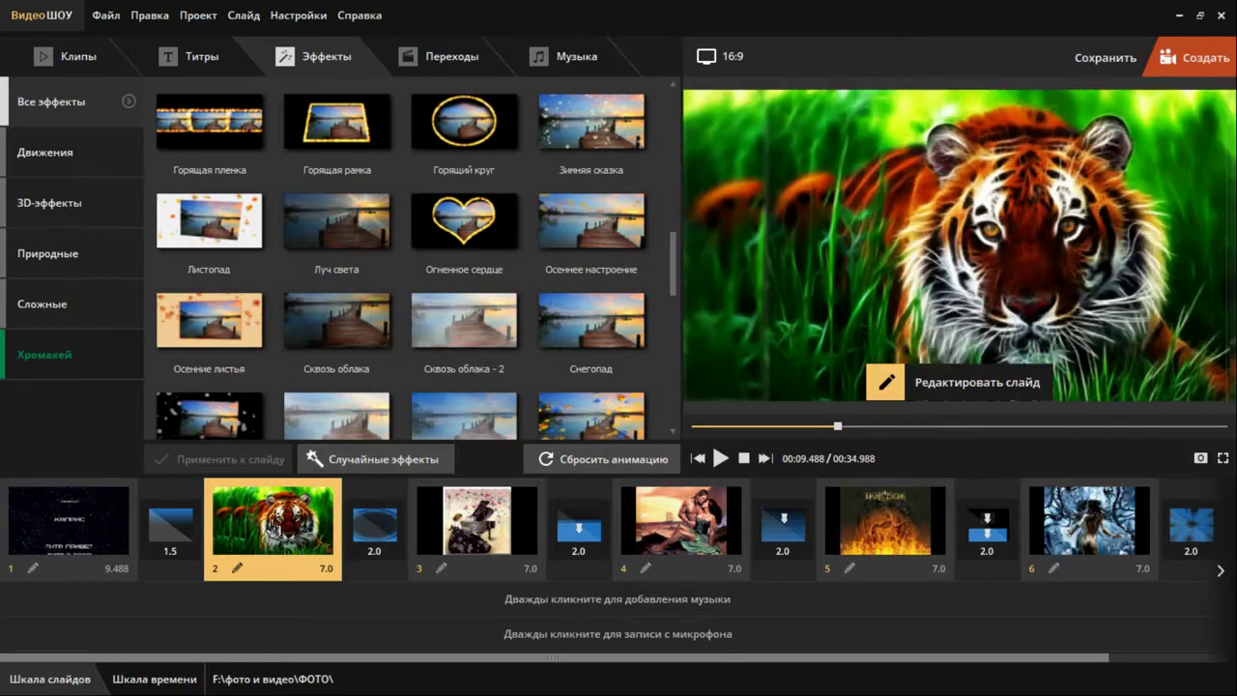
pyautogui.click(572, 111)
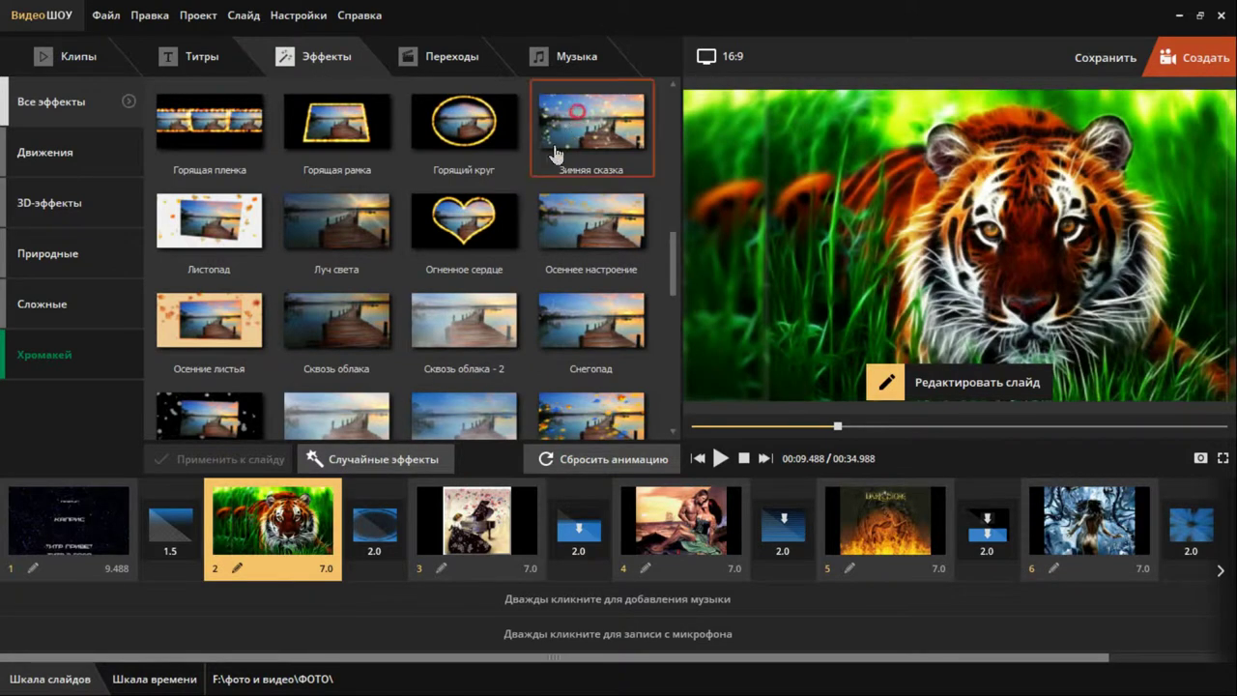
pyautogui.moveTo(279, 512); pyautogui.dragTo(276, 514)
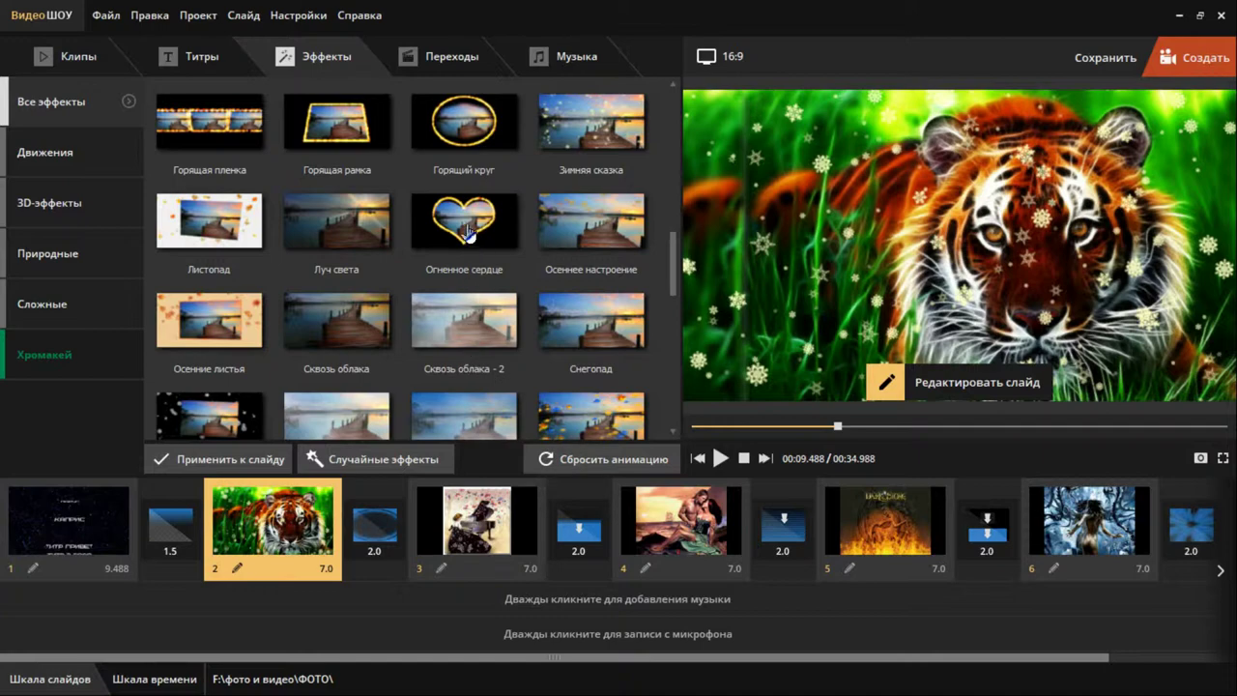
pyautogui.click(322, 116)
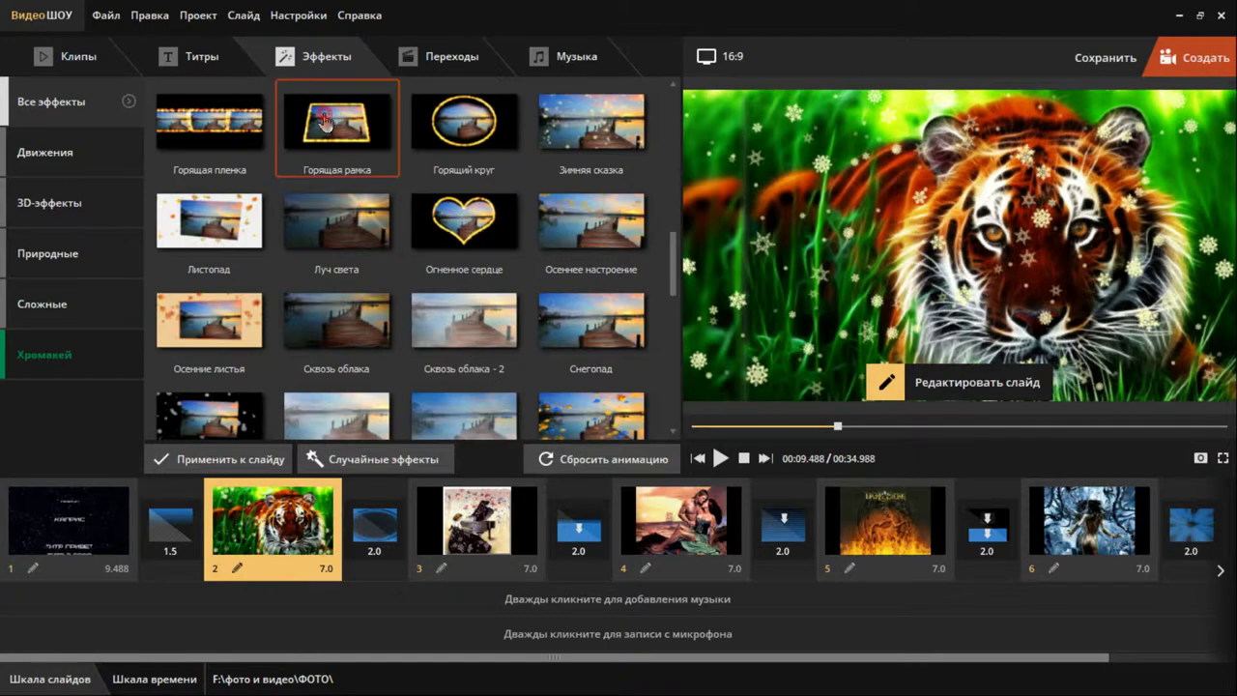
pyautogui.moveTo(478, 535); pyautogui.dragTo(479, 537)
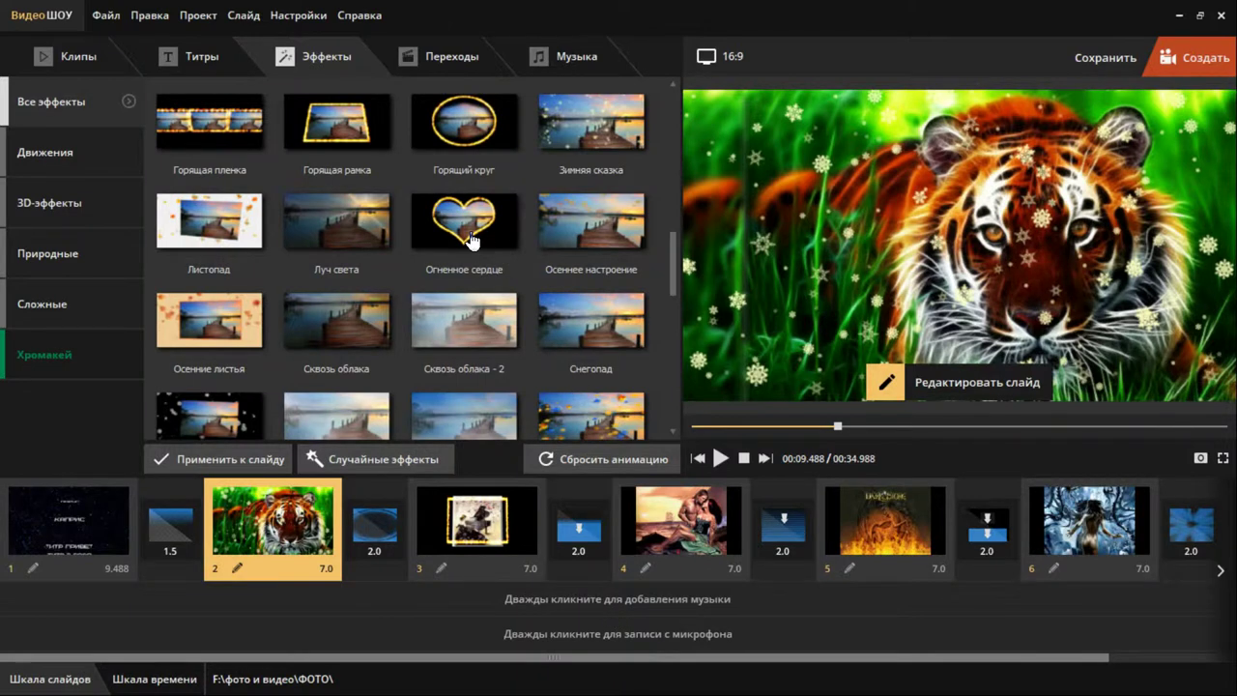
# - Apply the Воздушные шары effect to slide 4 and the Звездное небо effect to slide 5
pyautogui.scroll(-3, 500, 411)
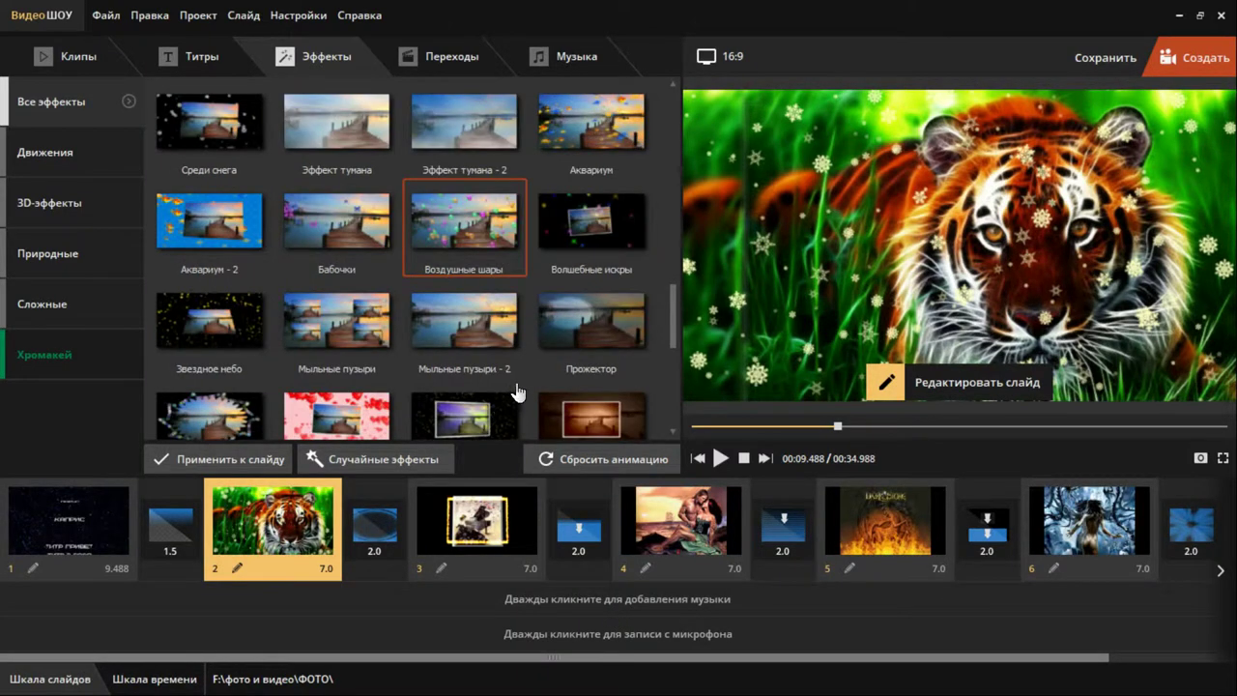
pyautogui.moveTo(465, 223); pyautogui.dragTo(685, 538)
pyautogui.moveTo(215, 331); pyautogui.dragTo(906, 526)
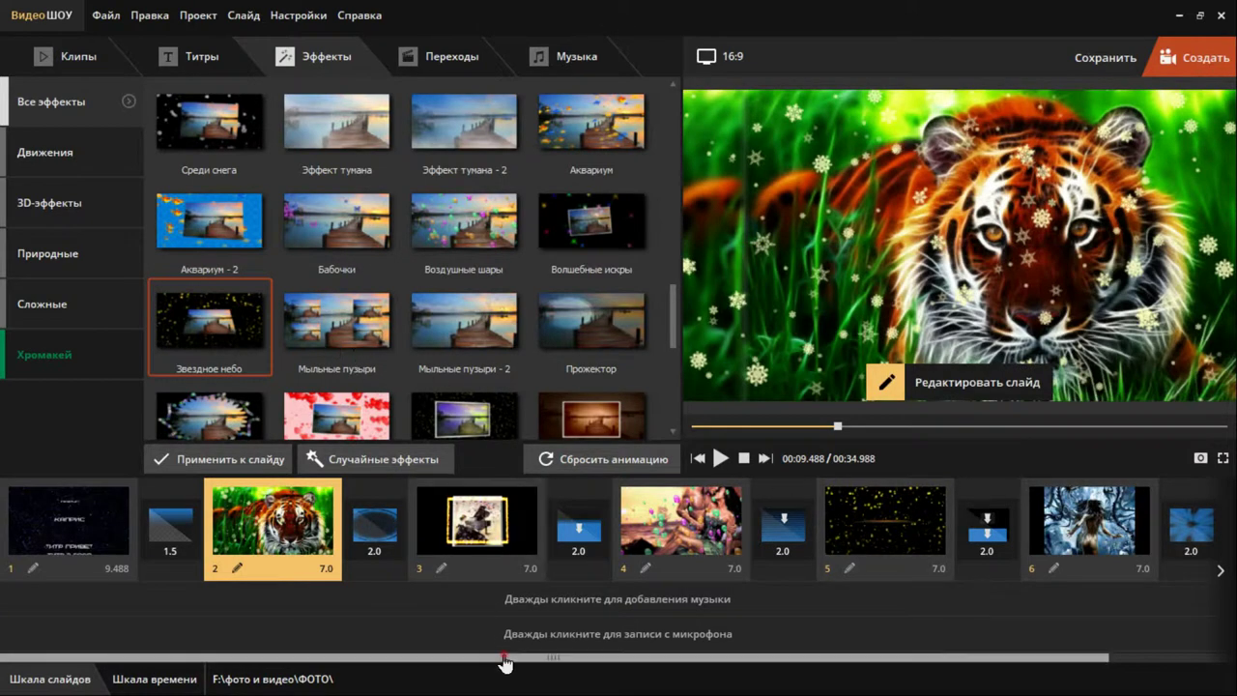
# - Open the tiger slide for editing
pyautogui.moveTo(504, 659); pyautogui.dragTo(764, 657)
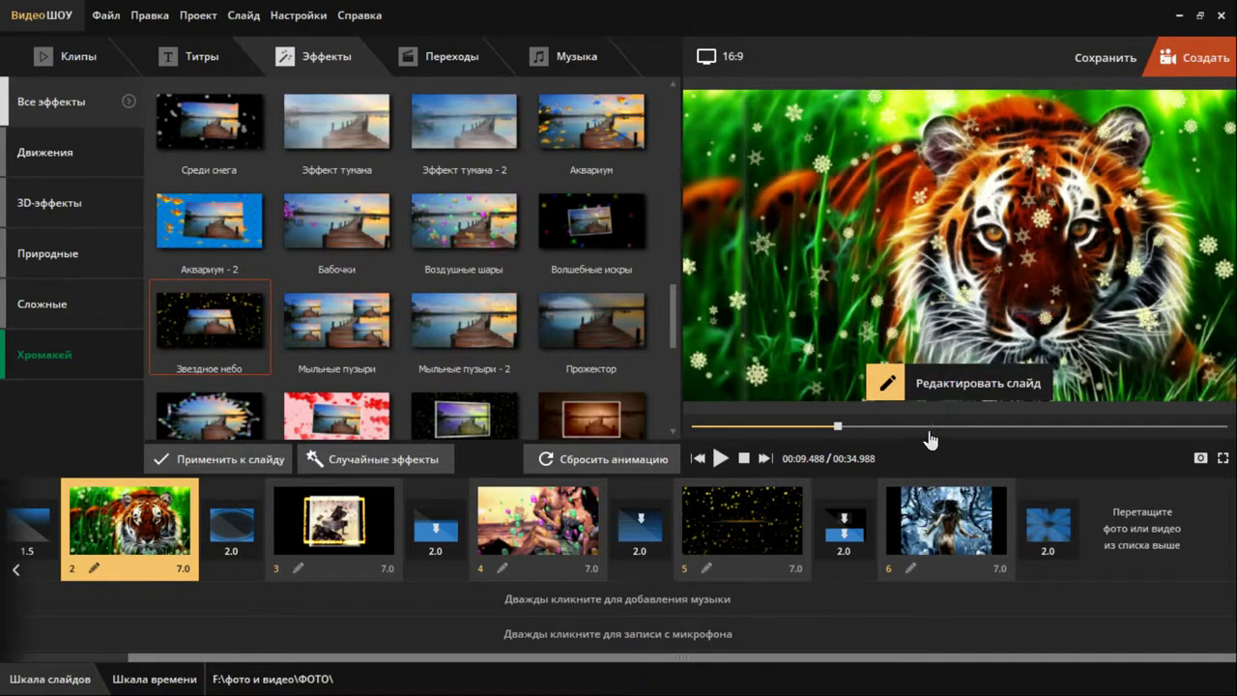
pyautogui.doubleClick(193, 562)
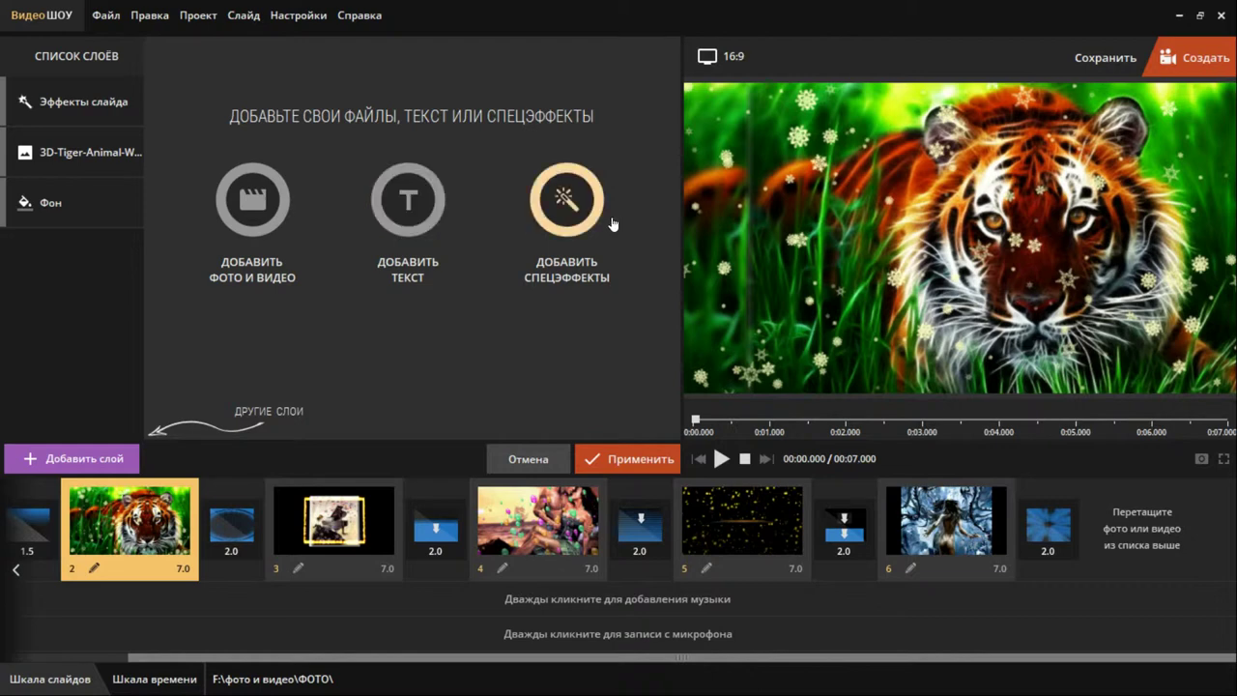
# - Browse the flying objects, fire and glowing text categories of the glow effects catalogue, and close it without adding an effect
pyautogui.click(570, 204)
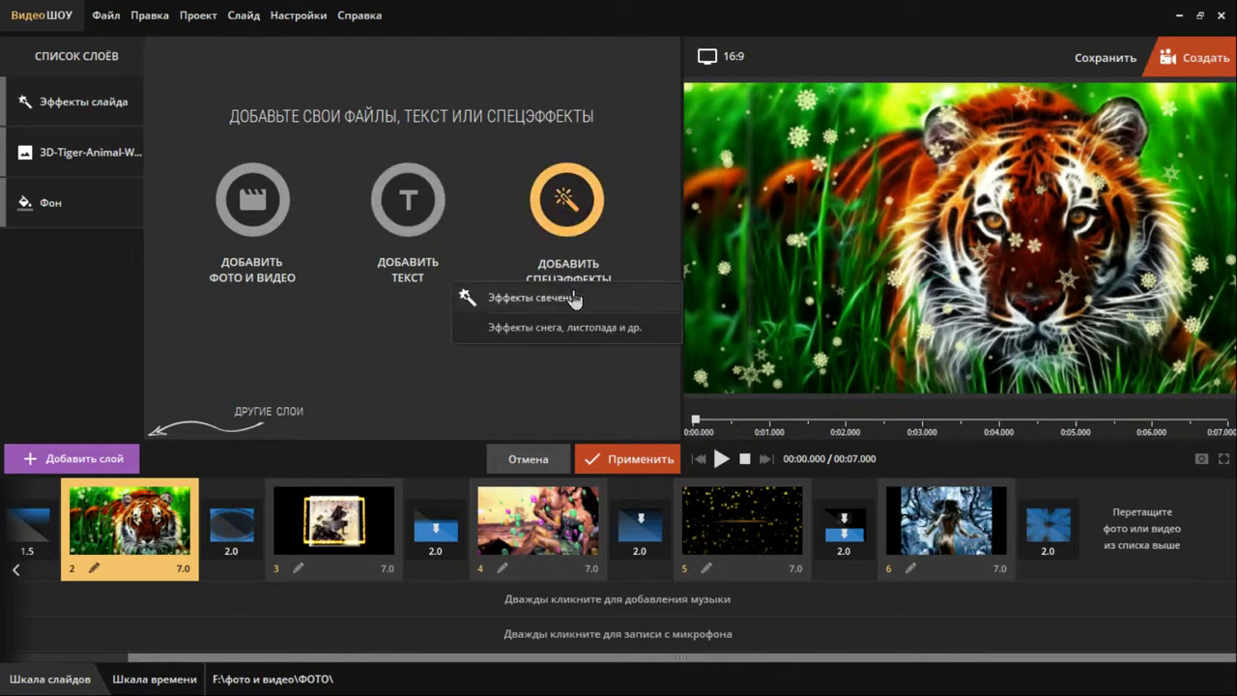
pyautogui.click(575, 299)
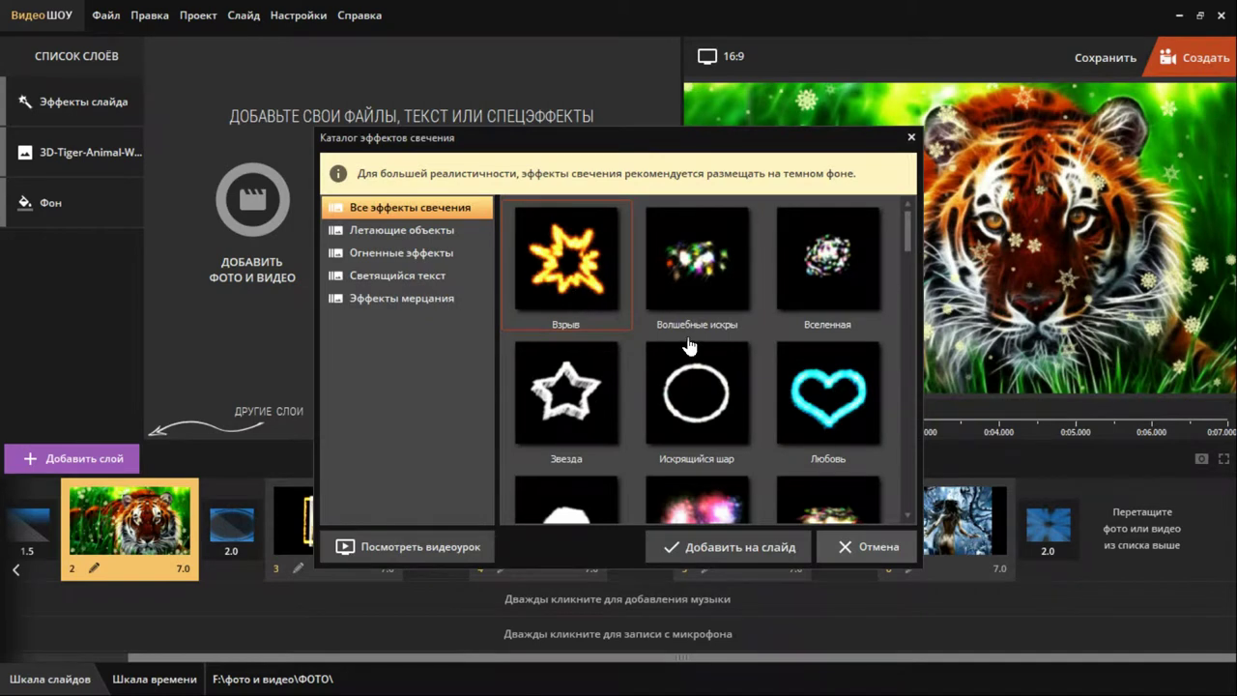
pyautogui.click(387, 230)
pyautogui.click(413, 254)
pyautogui.click(419, 276)
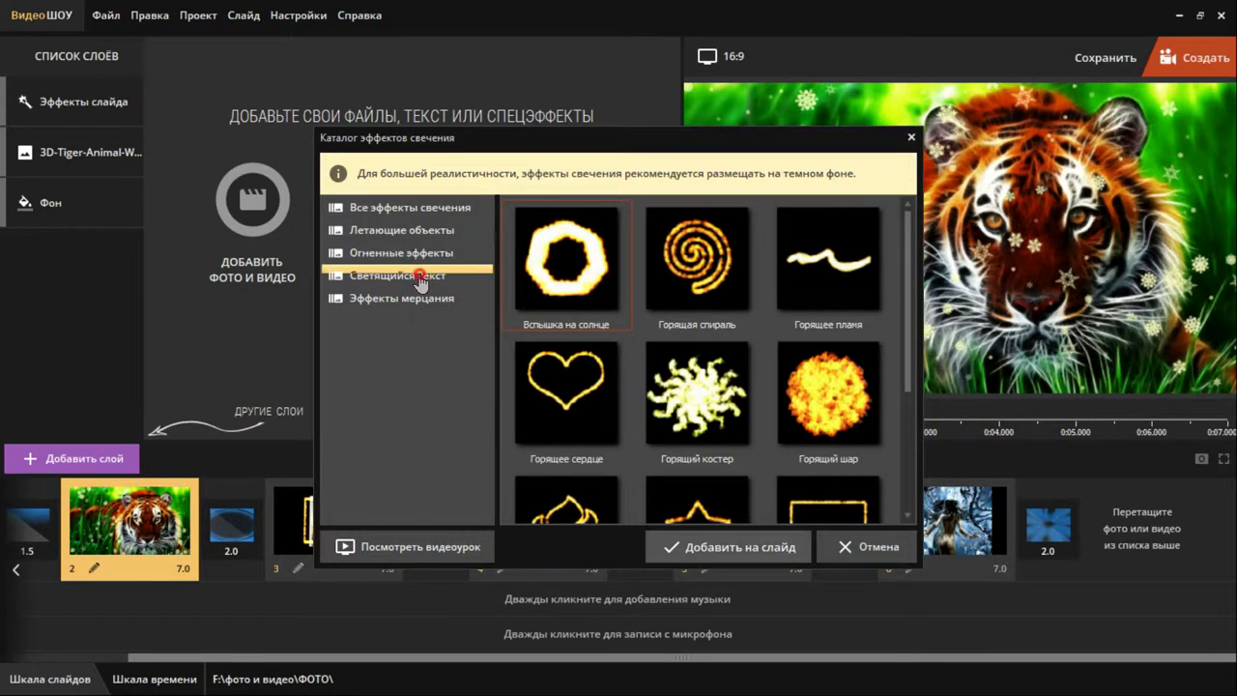
pyautogui.click(849, 550)
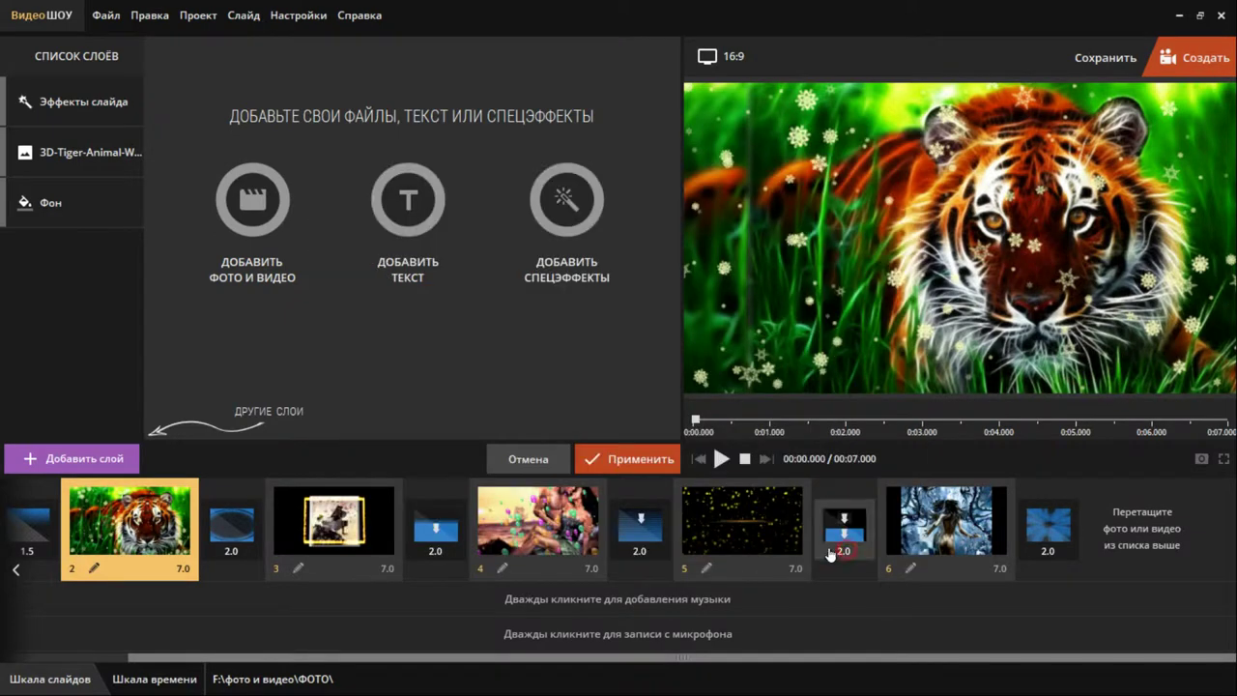
# - Add a caption in the yellow text style to the tiger slide
pyautogui.click(409, 224)
pyautogui.click(488, 256)
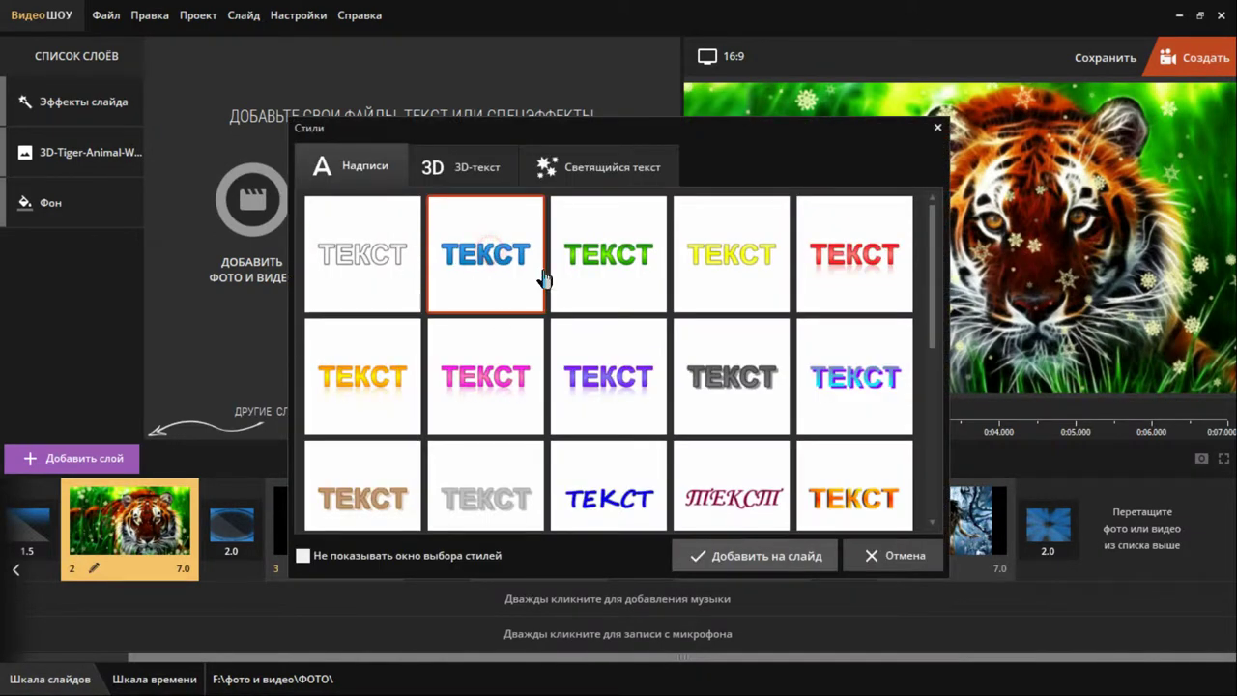
pyautogui.click(744, 283)
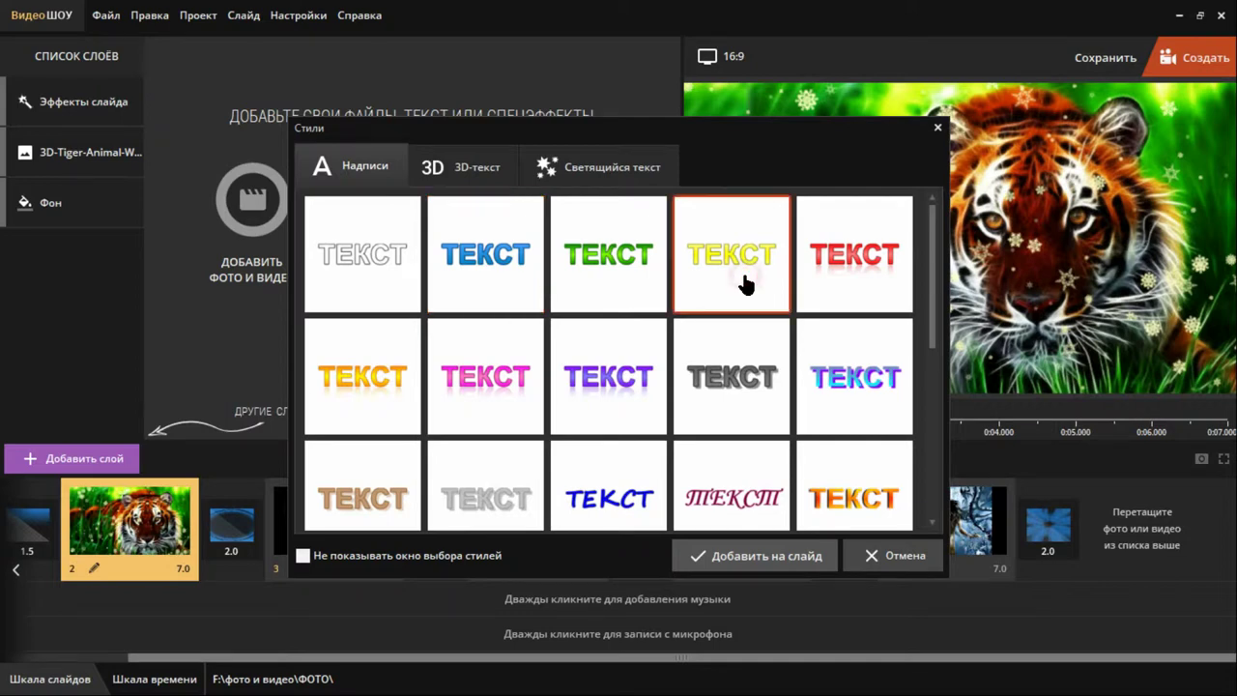
pyautogui.click(745, 557)
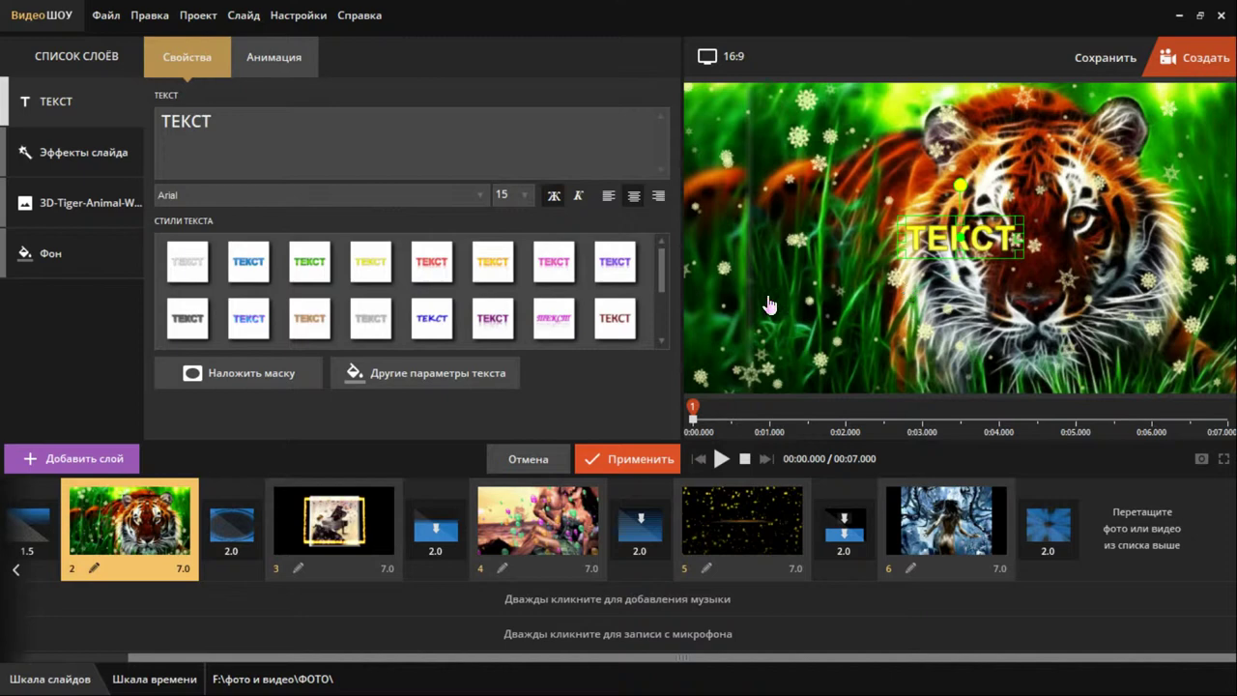
# - Replace the caption's placeholder text with a first name in lowercase letters
pyautogui.doubleClick(238, 126)
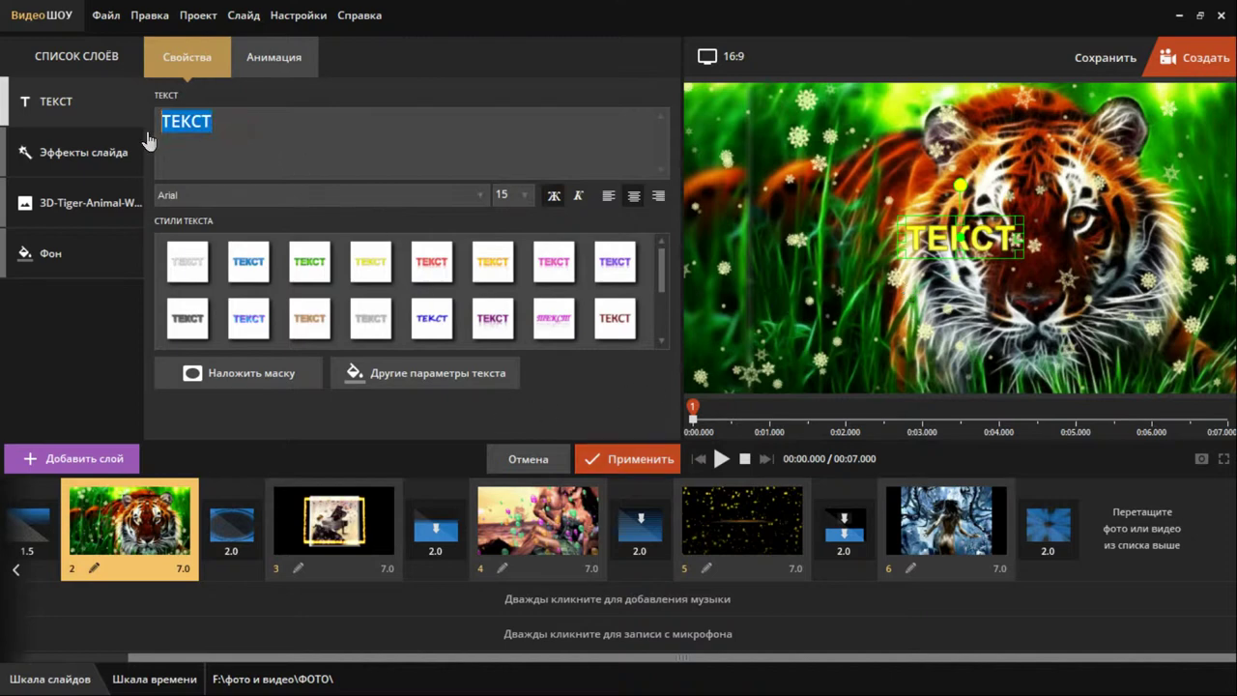
pyautogui.press('BackSpace')
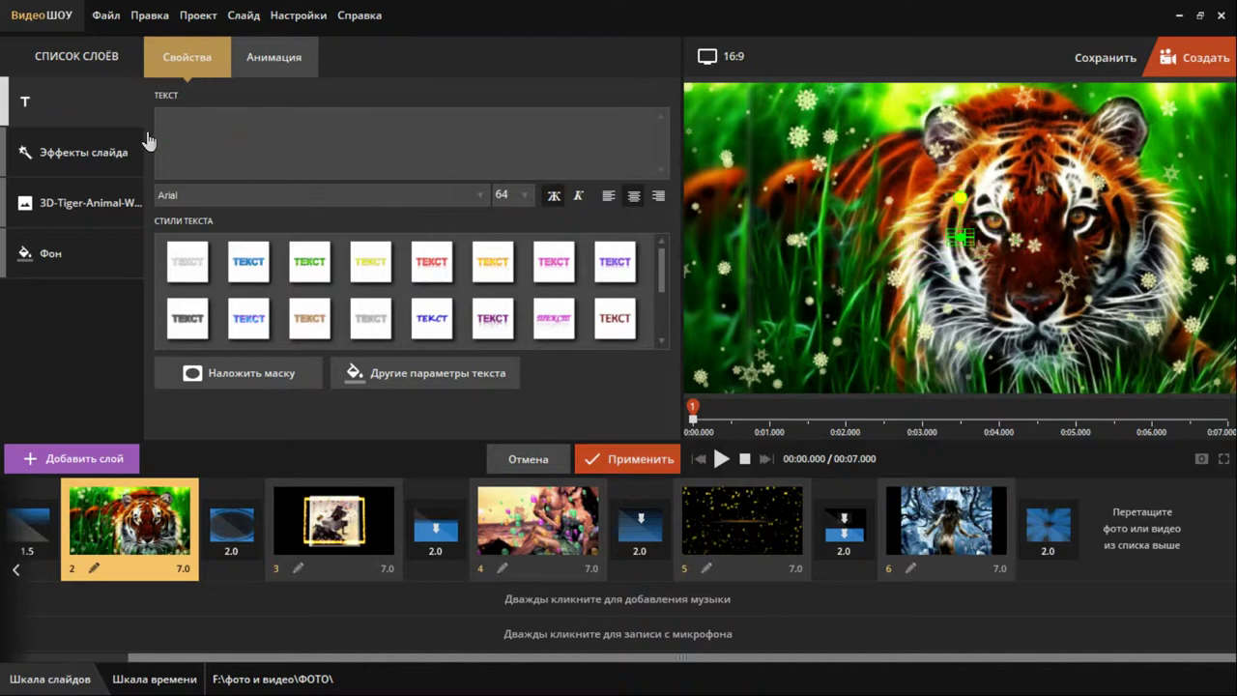
pyautogui.write('сша')
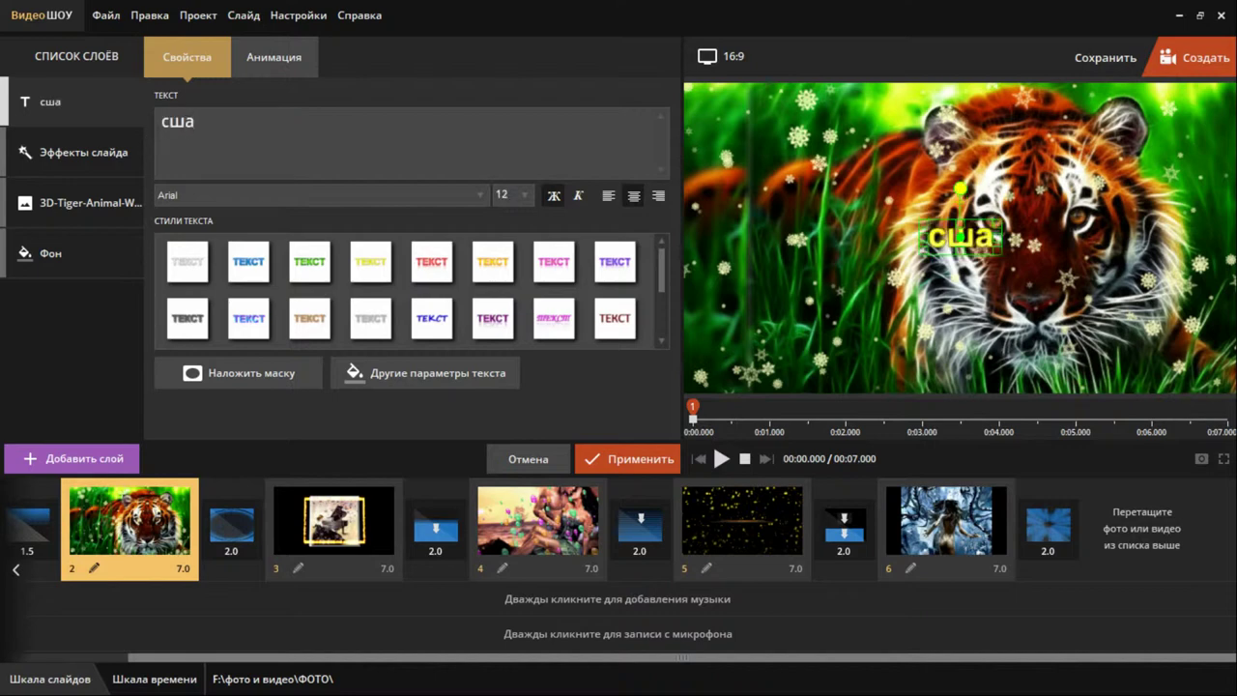
pyautogui.click(172, 125)
pyautogui.write('а')
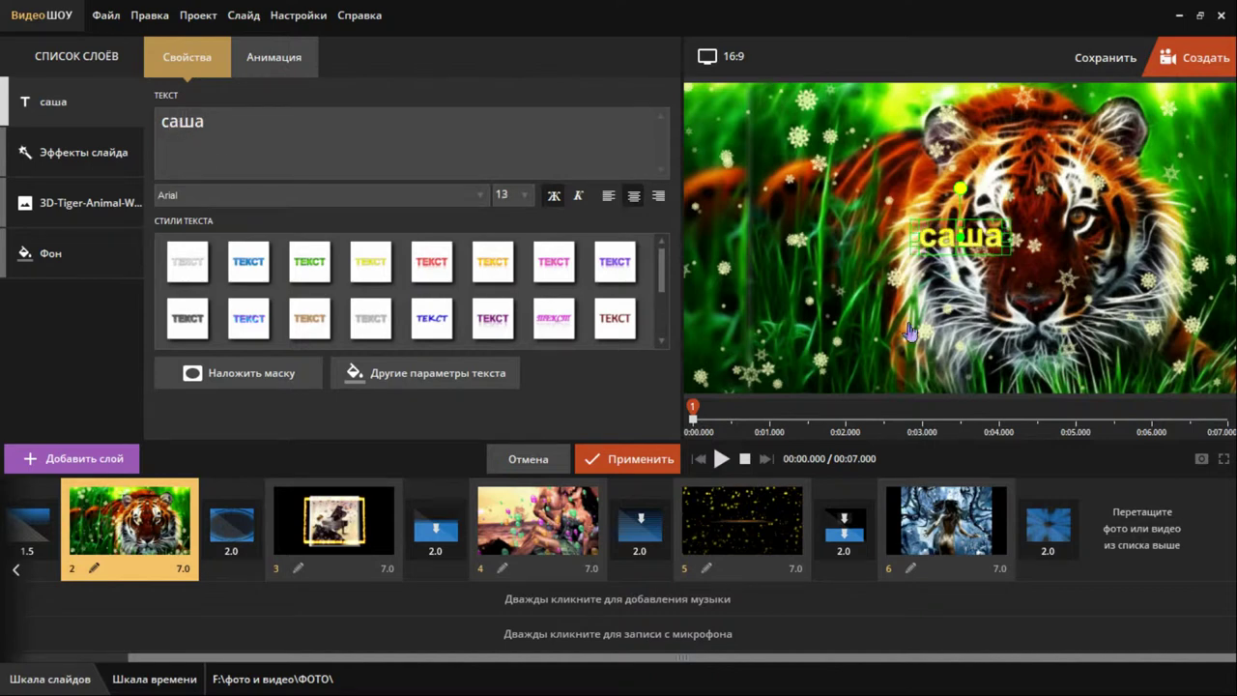
# - Stretch the caption horizontally, move it to the lower edge of the picture under the tiger's muzzle, and apply the slide changes
pyautogui.scroll(2, 911, 242)
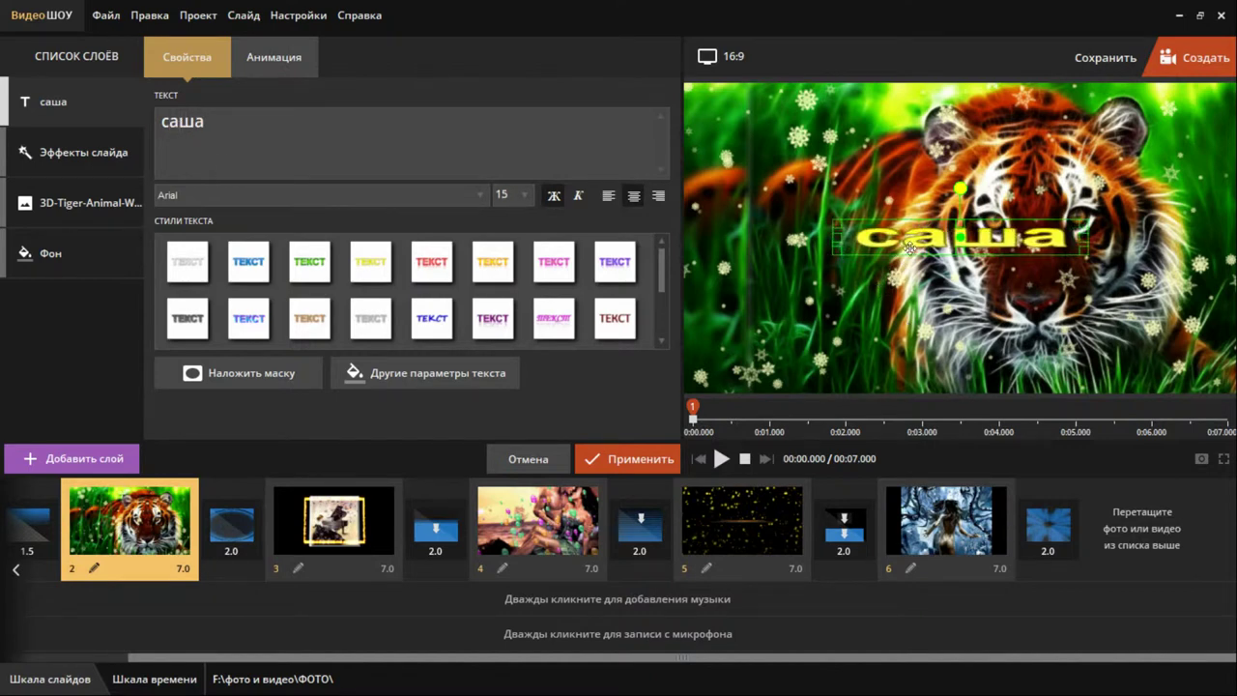
pyautogui.moveTo(947, 235); pyautogui.dragTo(967, 355)
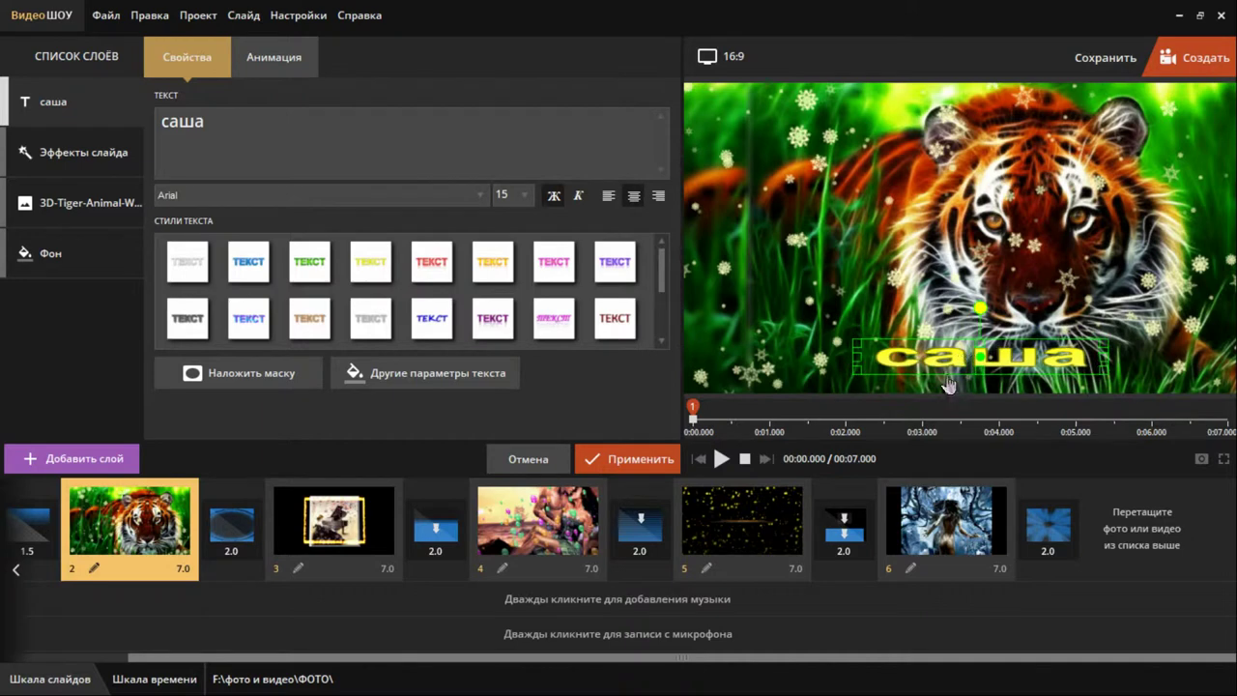
pyautogui.click(609, 462)
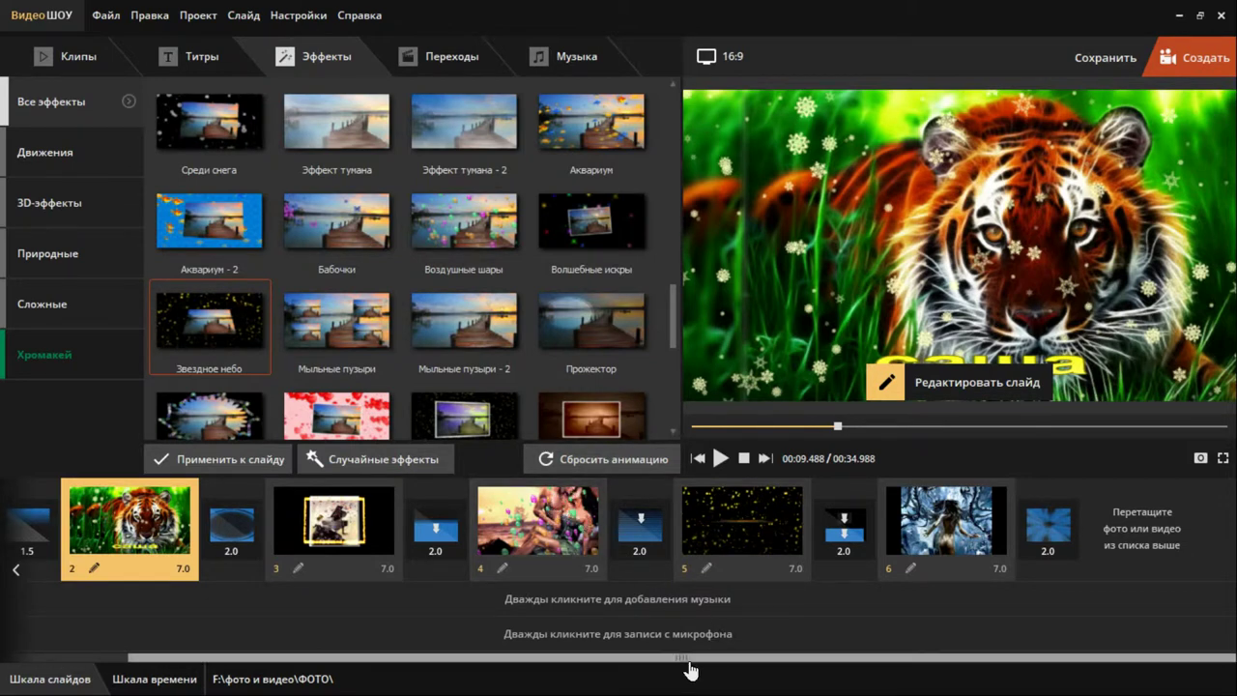
# - Preview several standard transitions after the tiger slide, including the mosaic, diagonal, splitting and sliding variants
pyautogui.moveTo(690, 665); pyautogui.dragTo(522, 685)
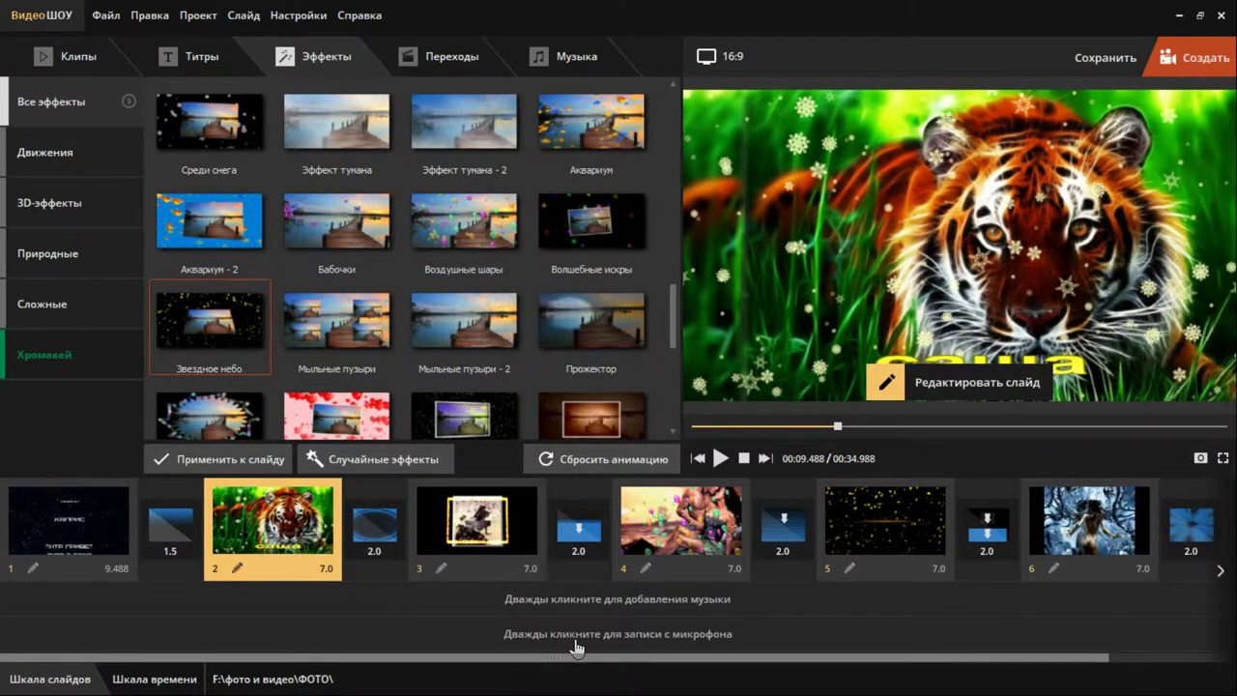
pyautogui.click(442, 61)
pyautogui.click(416, 128)
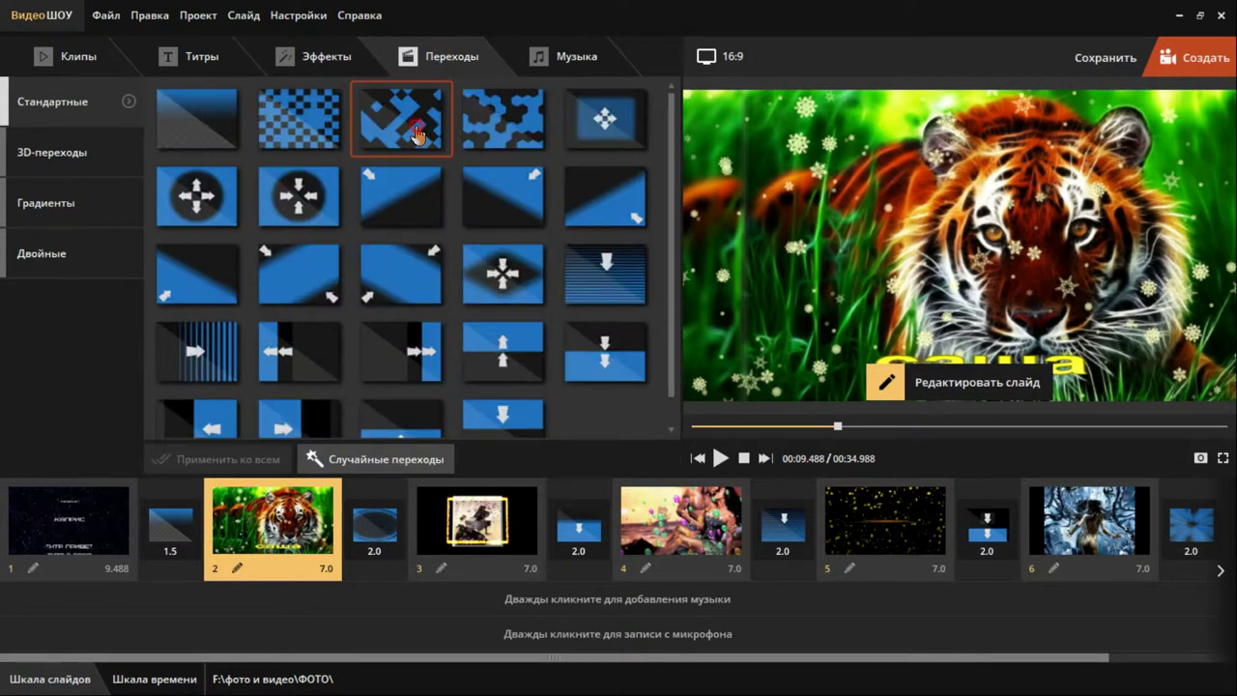
pyautogui.click(529, 131)
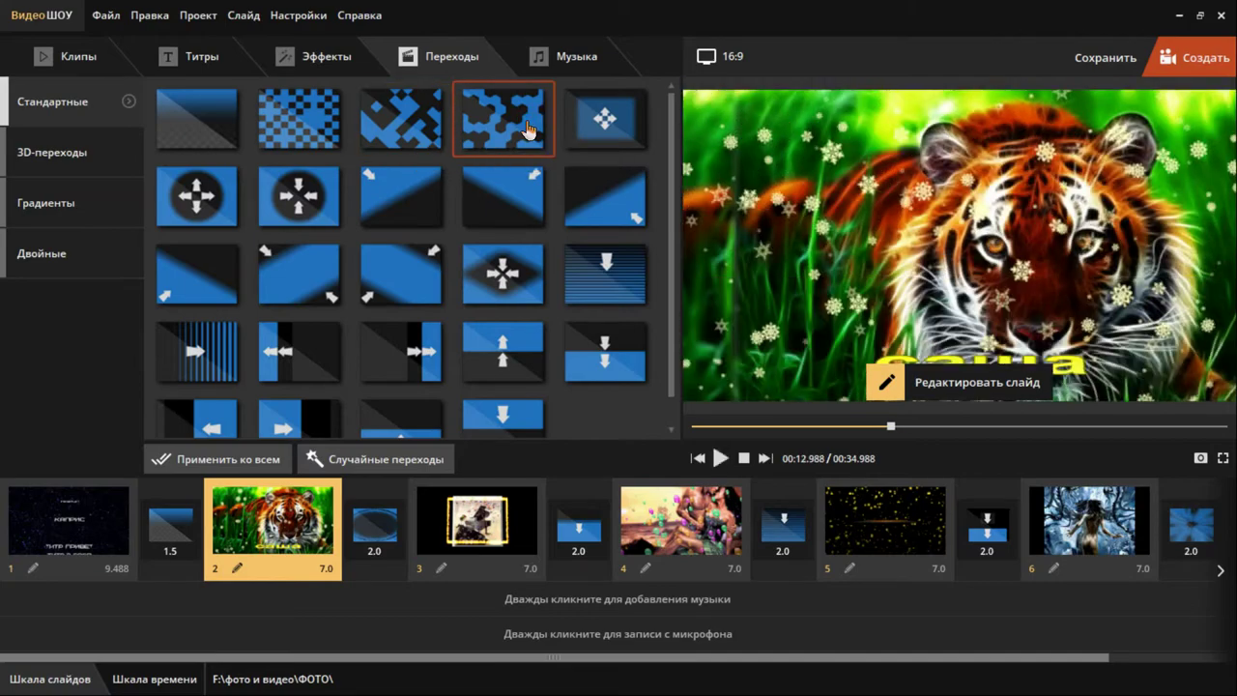
pyautogui.click(584, 221)
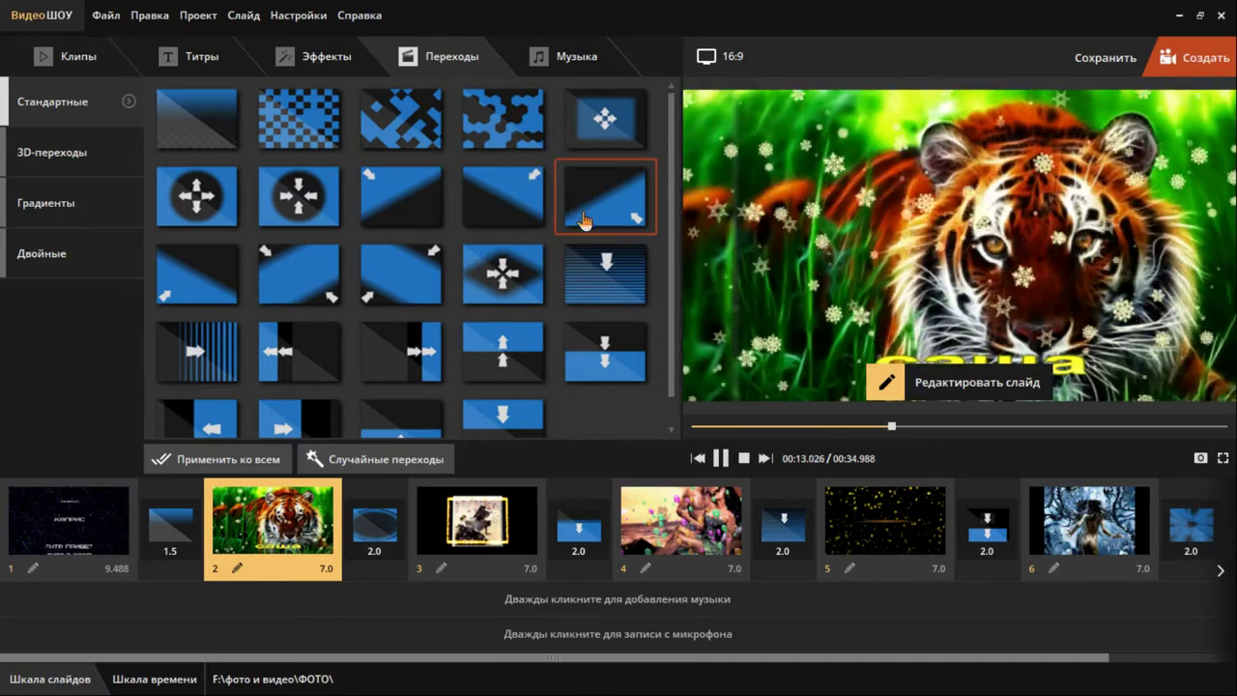
pyautogui.click(403, 210)
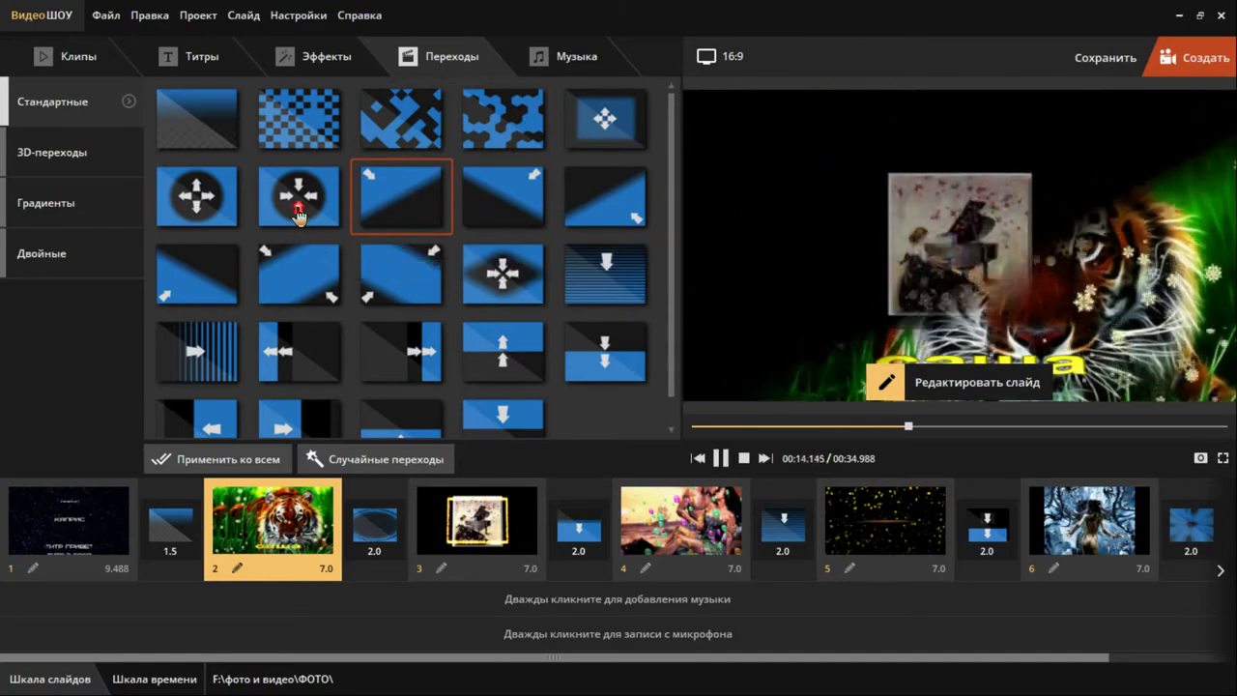
pyautogui.click(324, 293)
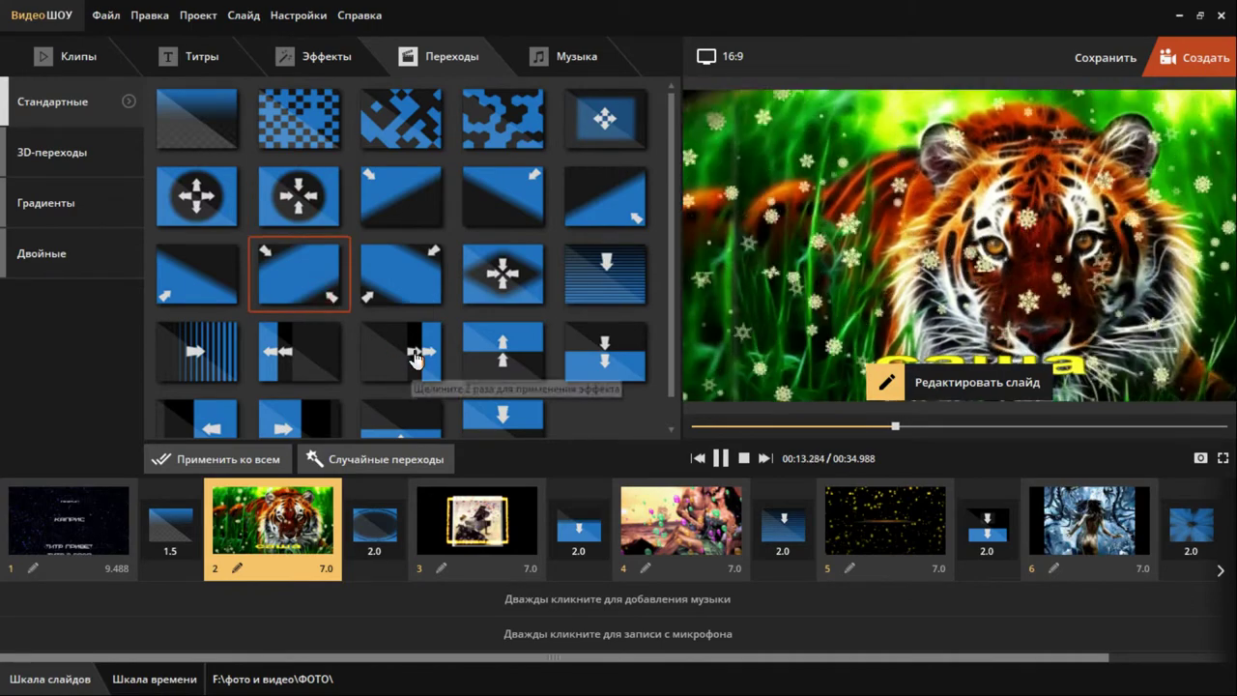
pyautogui.click(410, 348)
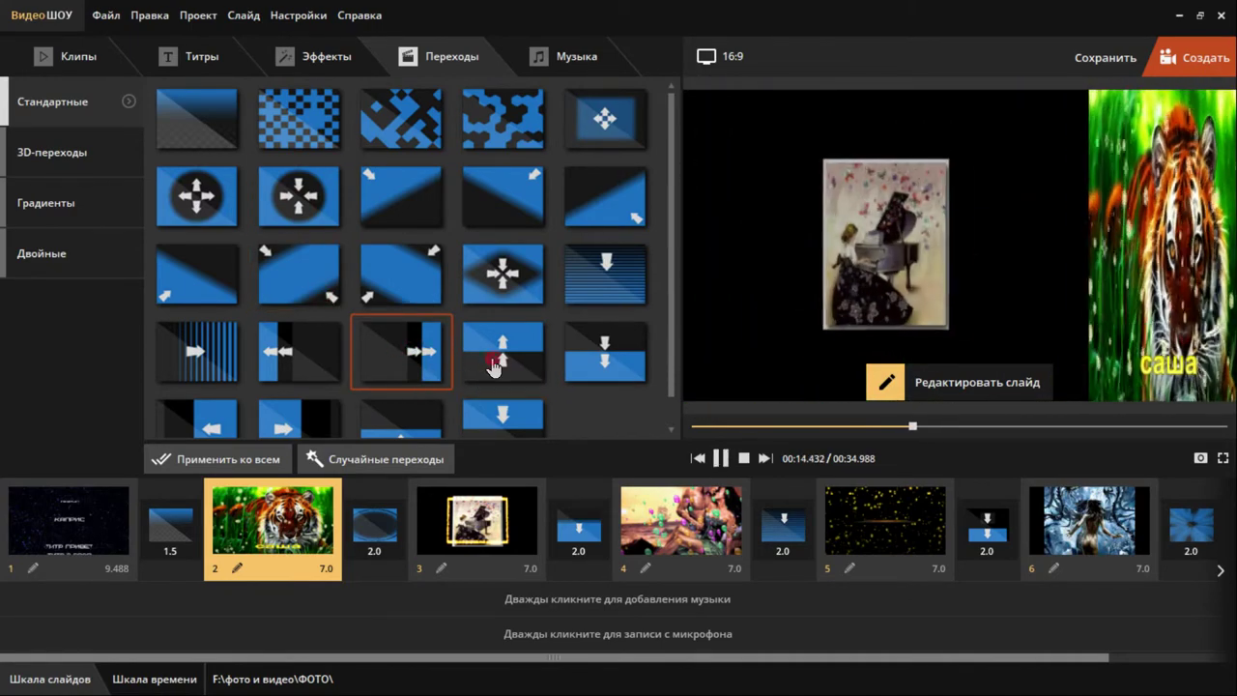
pyautogui.click(493, 411)
pyautogui.scroll(-1, 494, 413)
pyautogui.click(411, 420)
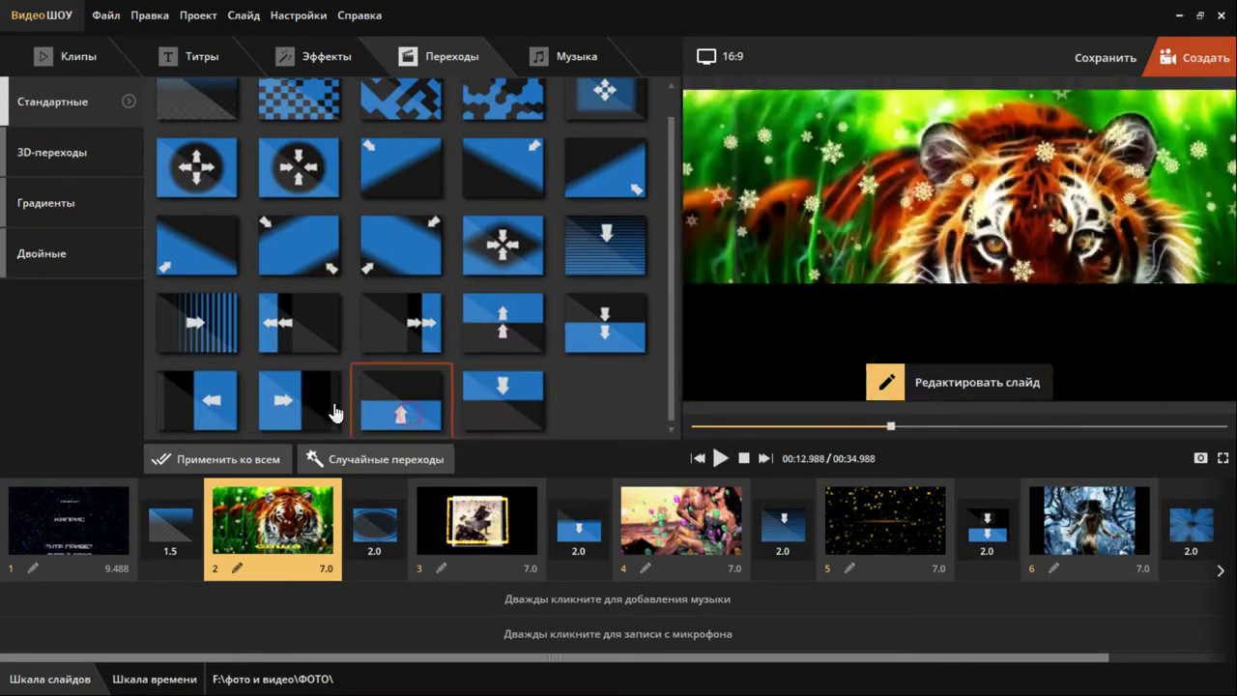
pyautogui.click(240, 404)
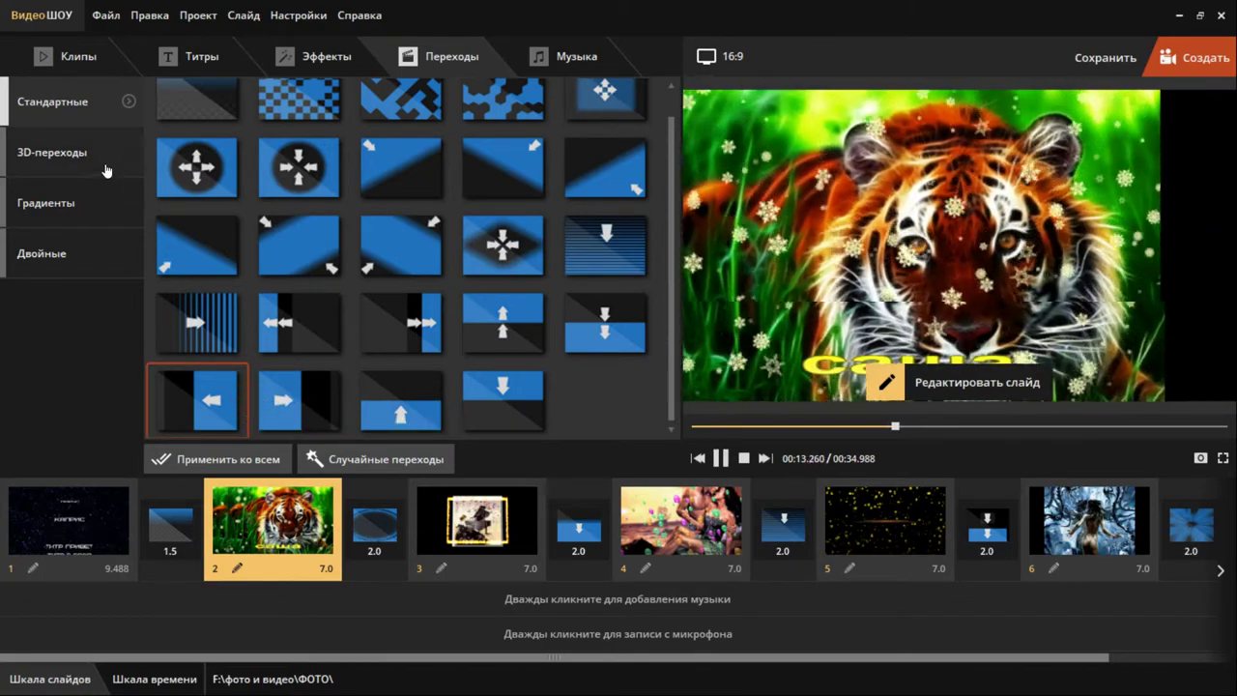
# - Preview two 3D transitions and the double transition with arrows converging on the centre for the tiger slide
pyautogui.click(105, 166)
pyautogui.click(314, 208)
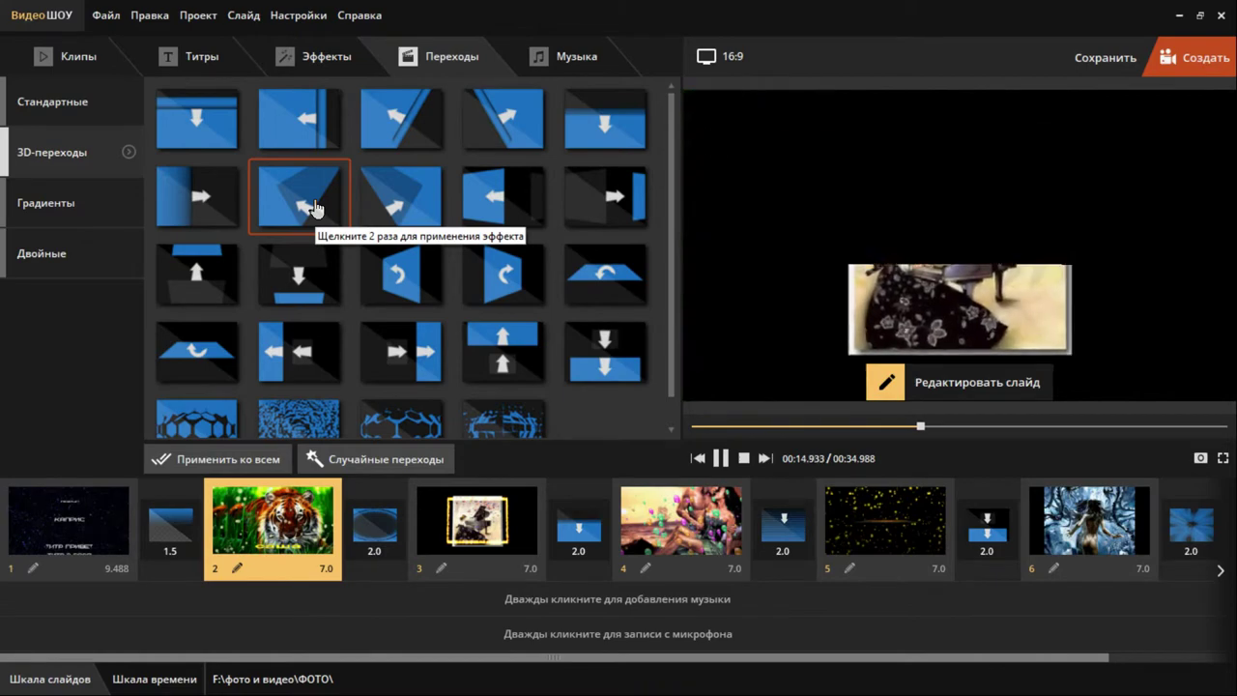
pyautogui.click(397, 290)
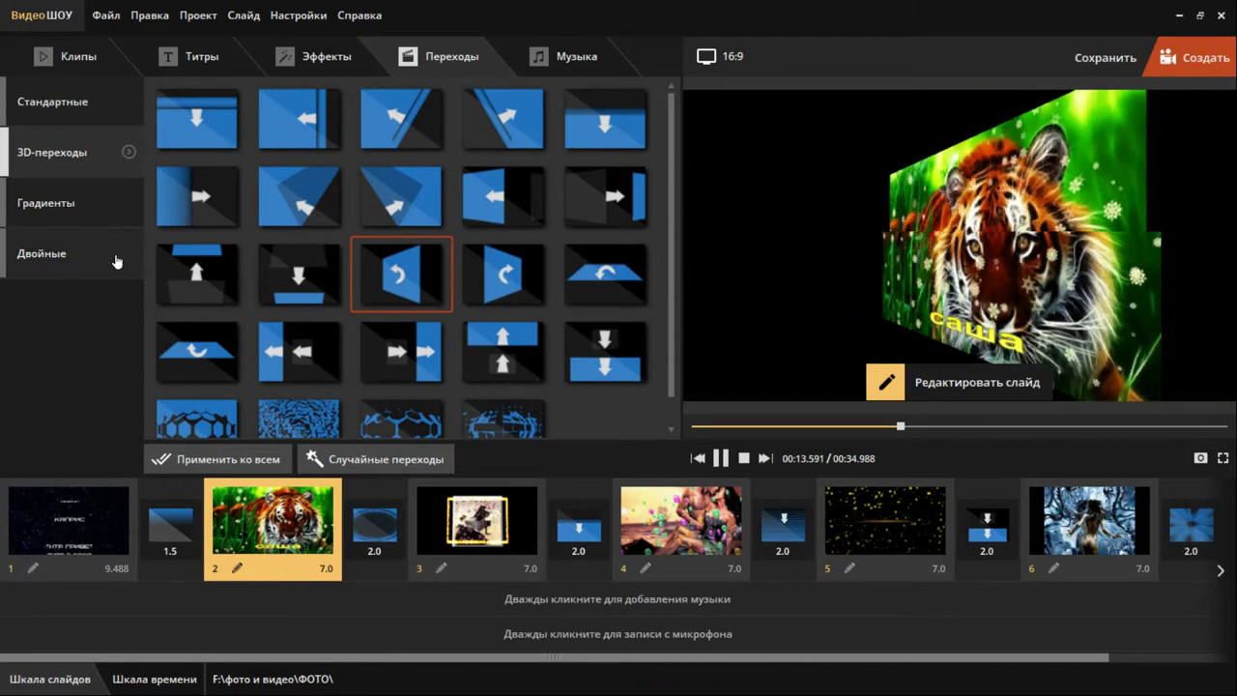
pyautogui.click(112, 255)
pyautogui.click(391, 277)
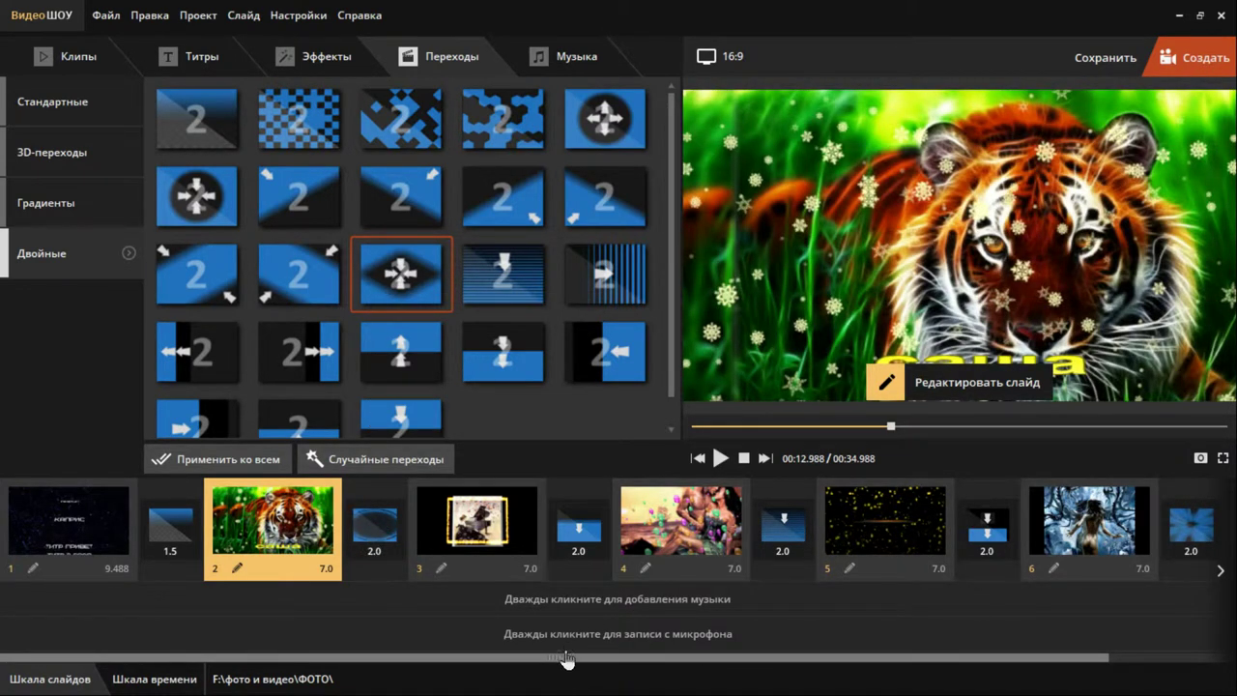
# - Add soloff-5 from the музыка folder on drive F: as the slideshow's background music and dismiss the trimming hint
pyautogui.moveTo(566, 657); pyautogui.dragTo(696, 659)
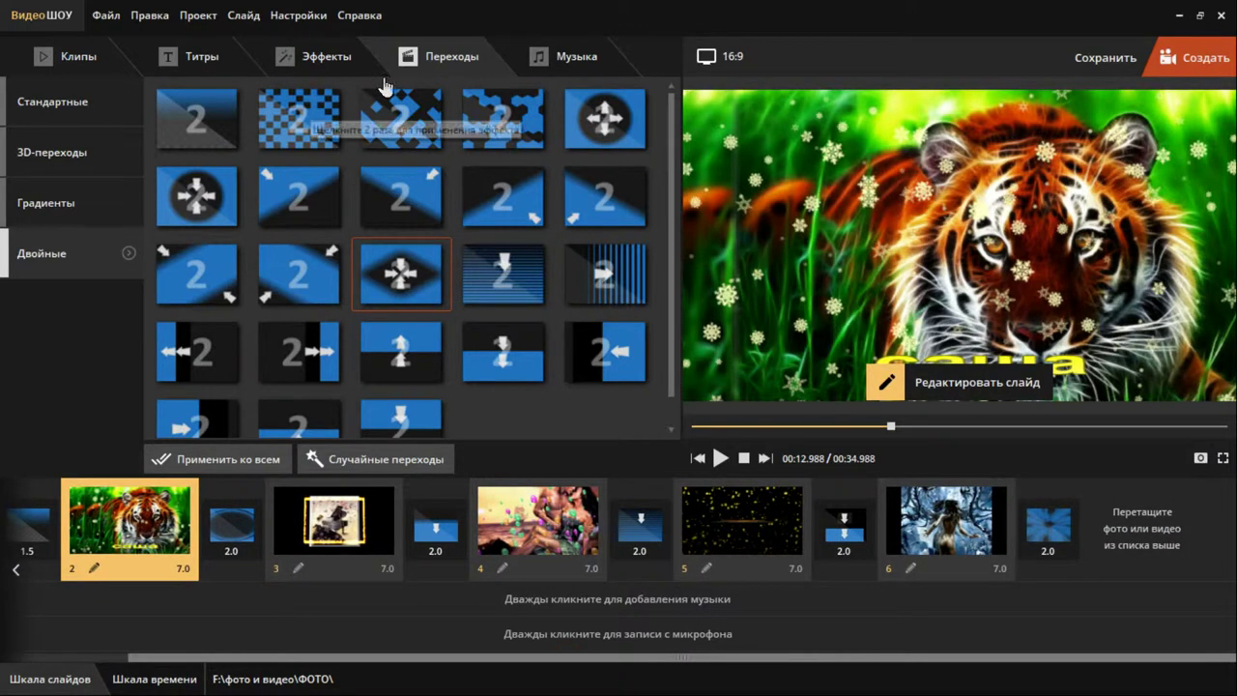
pyautogui.click(590, 64)
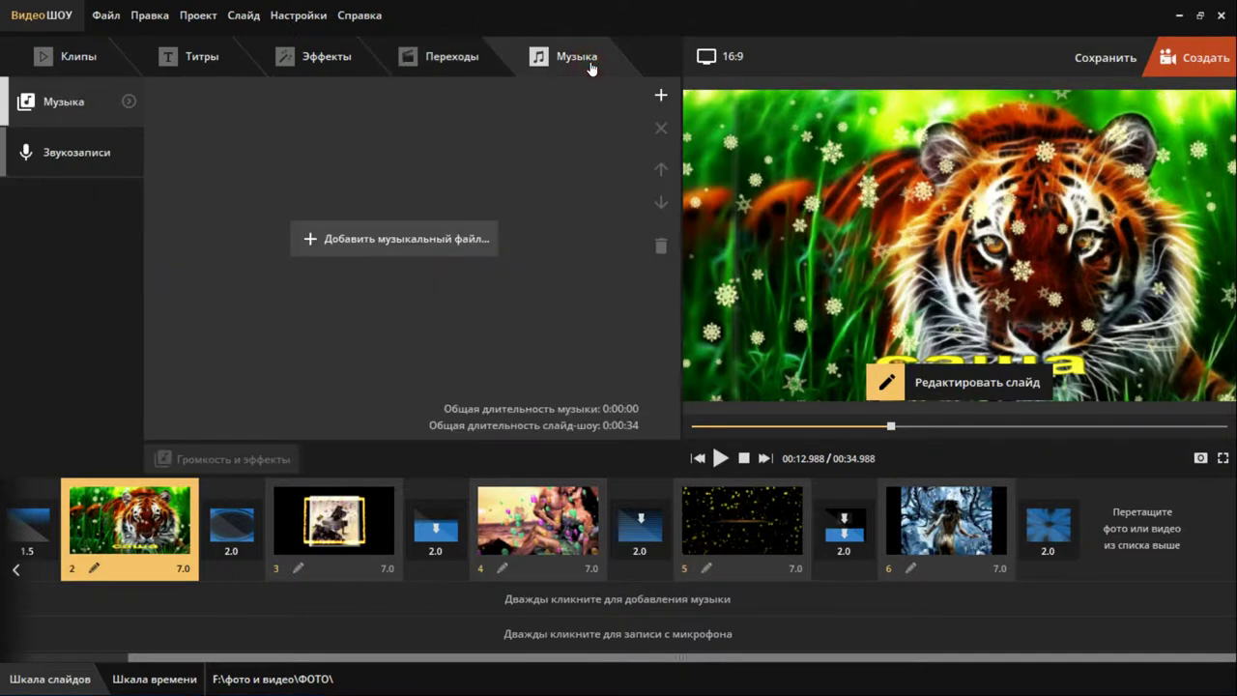
pyautogui.click(441, 243)
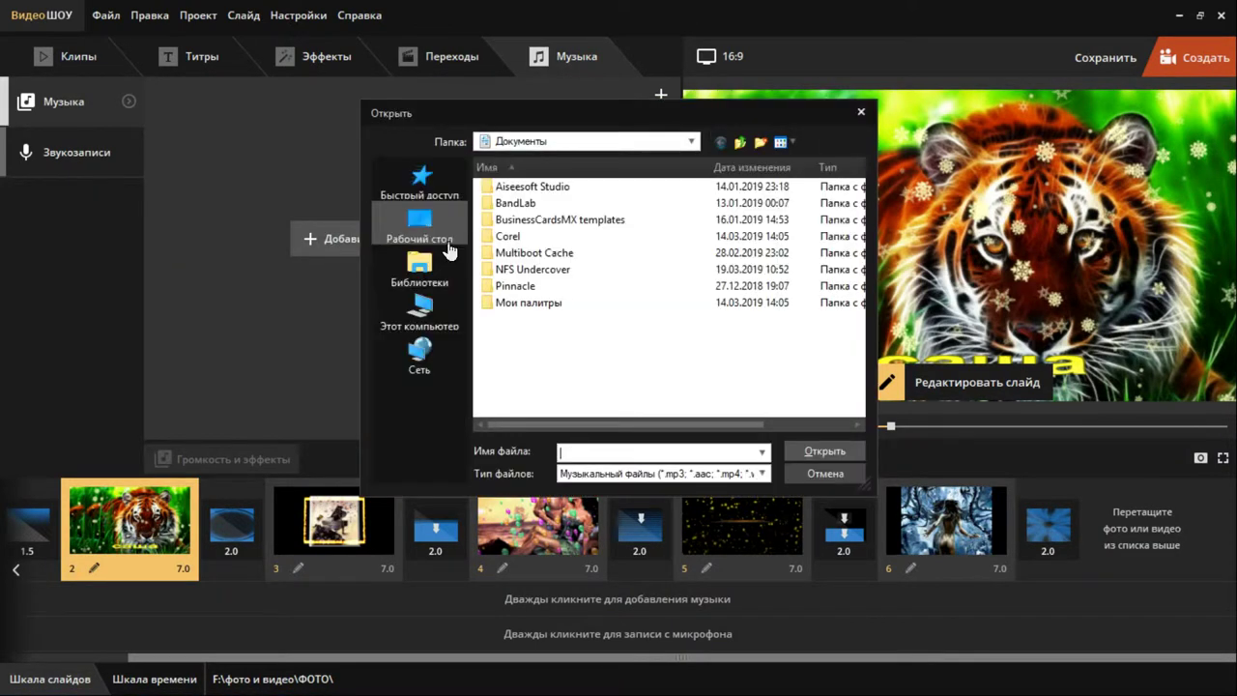
pyautogui.click(449, 322)
pyautogui.scroll(-3, 560, 271)
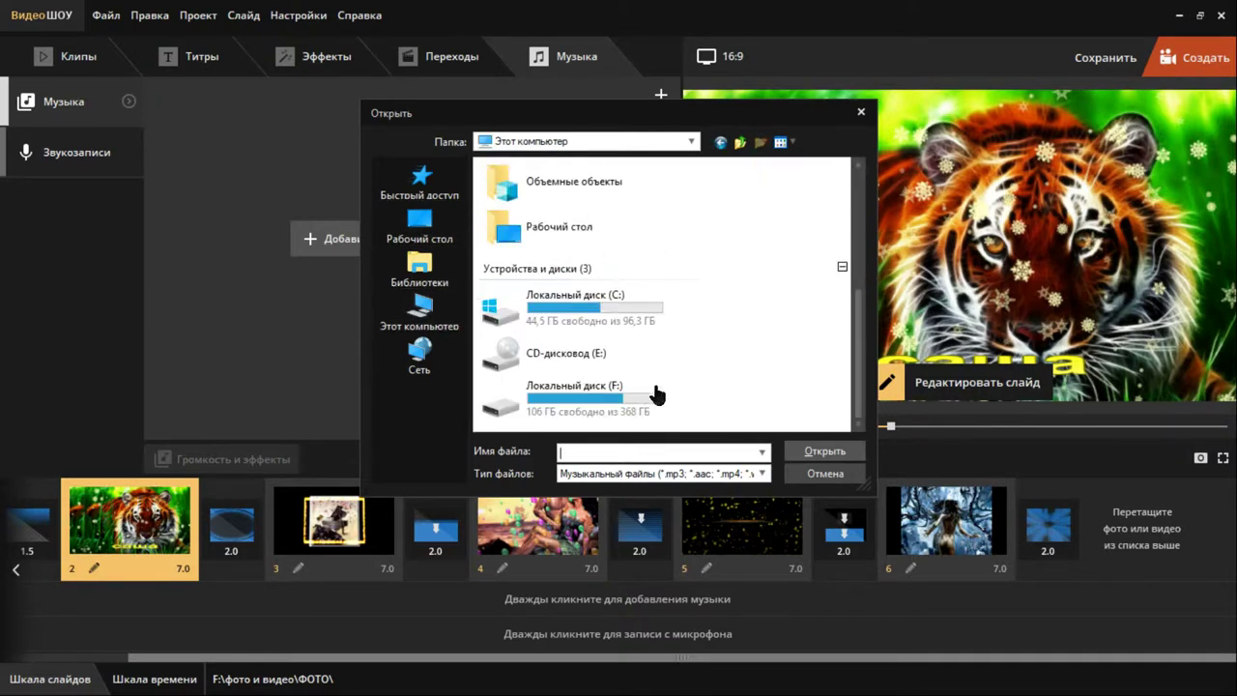
pyautogui.doubleClick(658, 422)
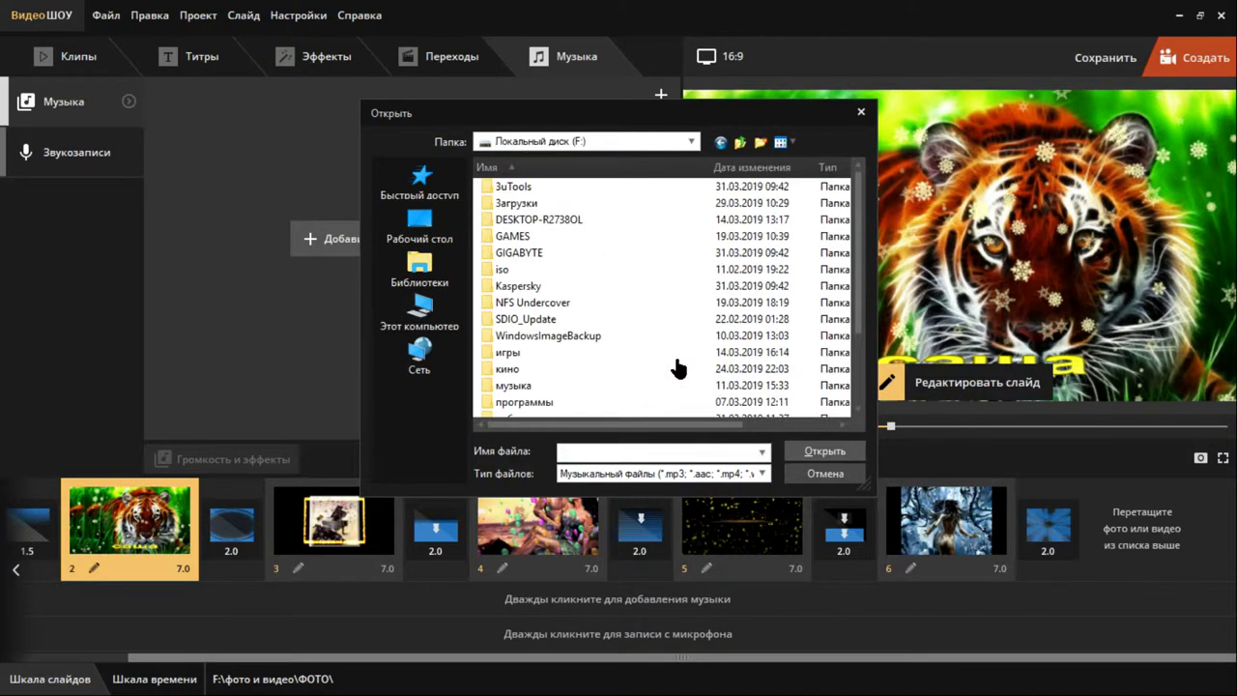
pyautogui.scroll(-2, 677, 367)
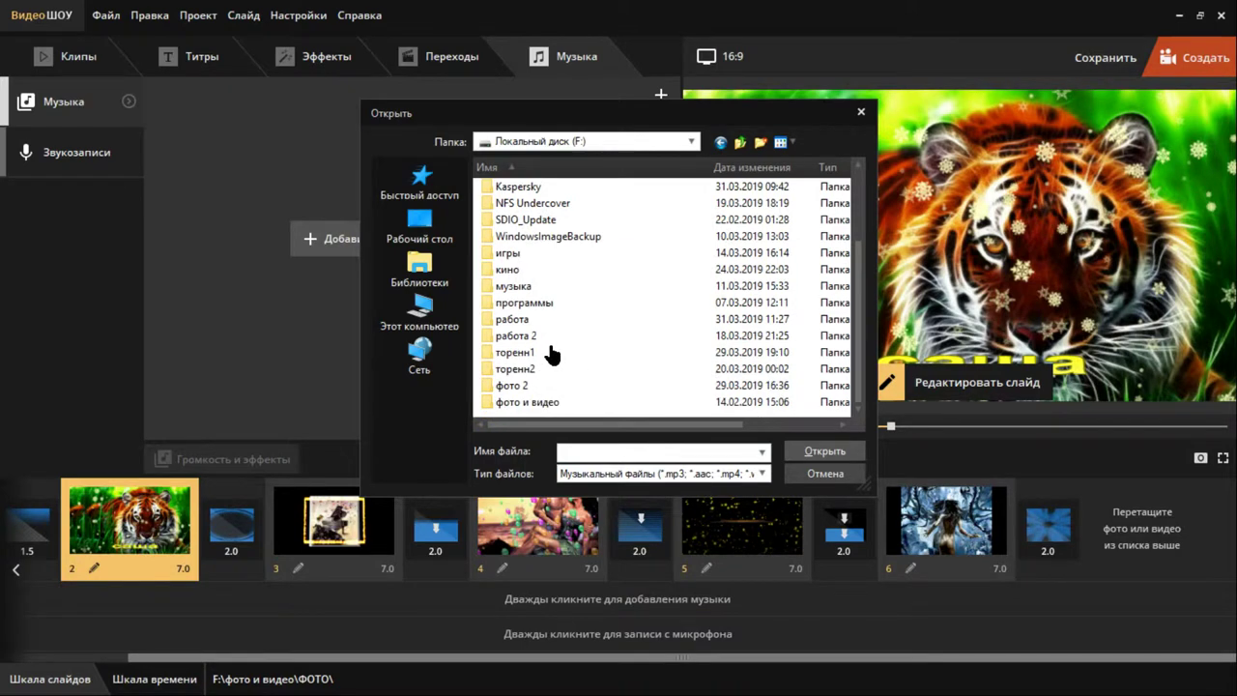
pyautogui.scroll(2, 585, 392)
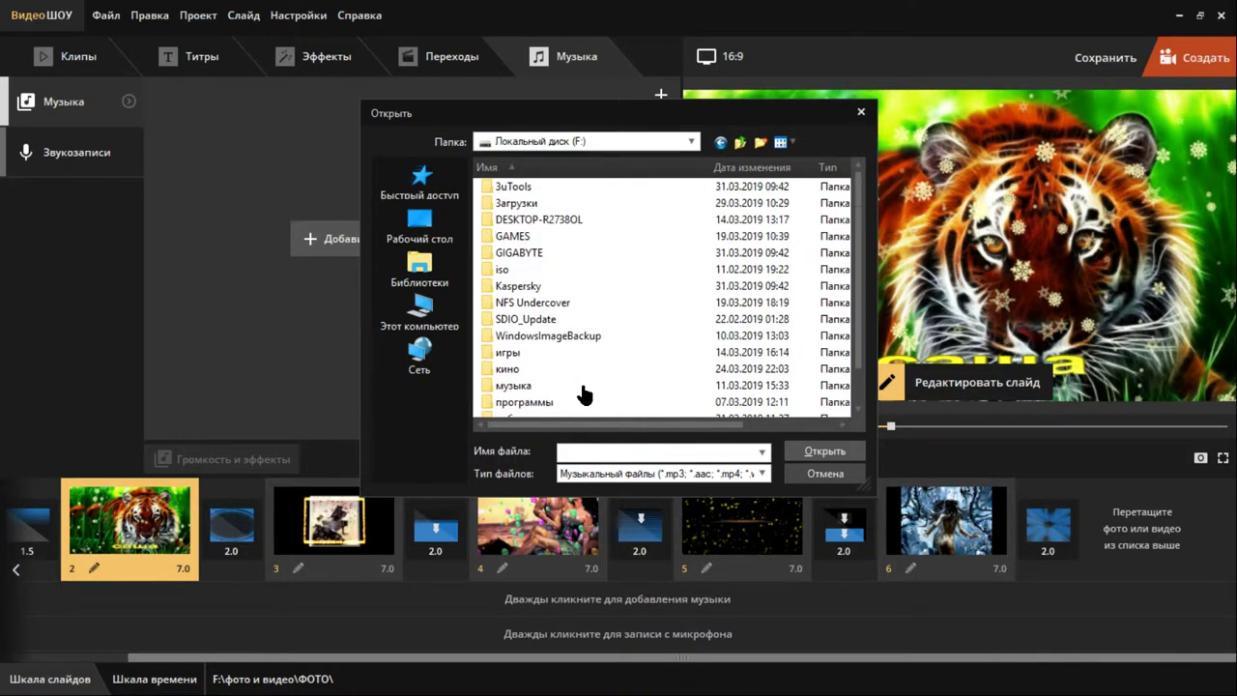
pyautogui.doubleClick(509, 387)
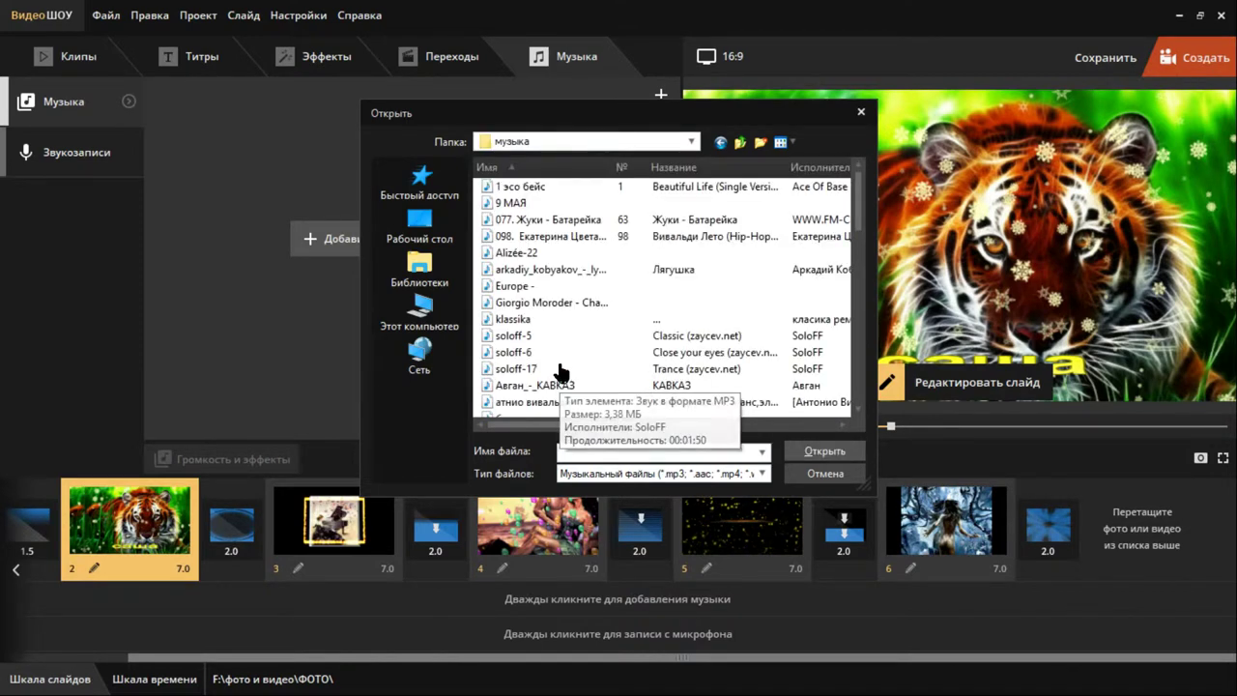
pyautogui.click(528, 340)
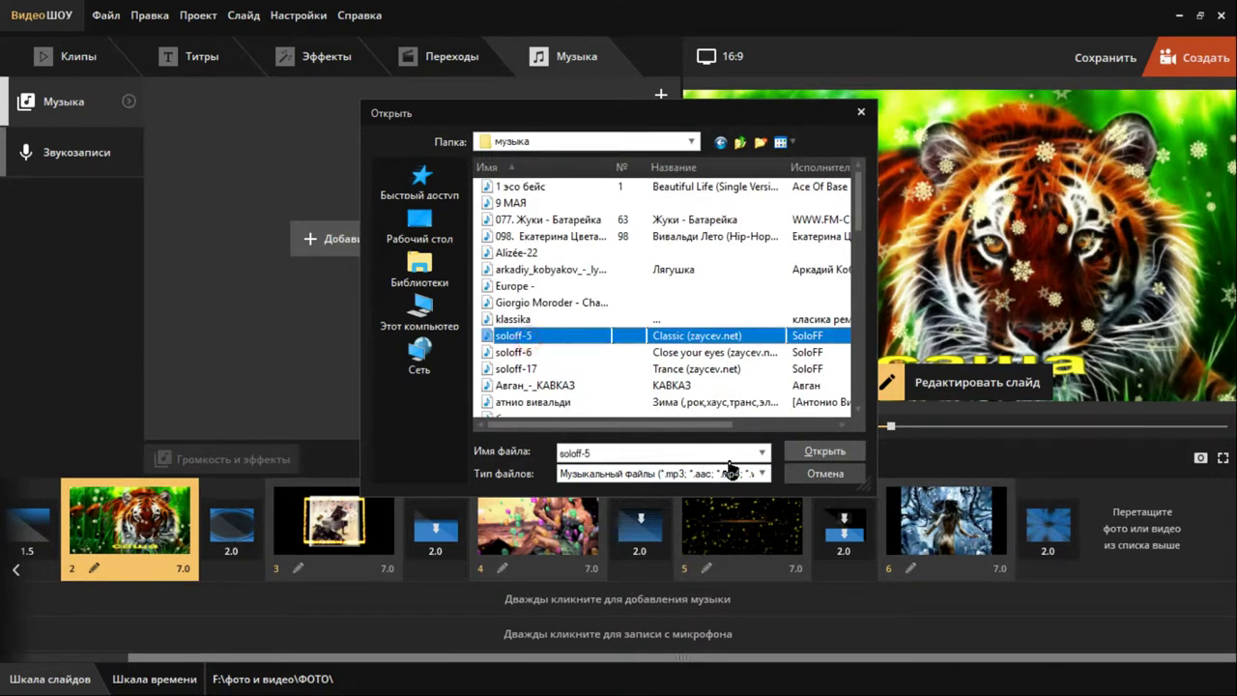
pyautogui.click(803, 450)
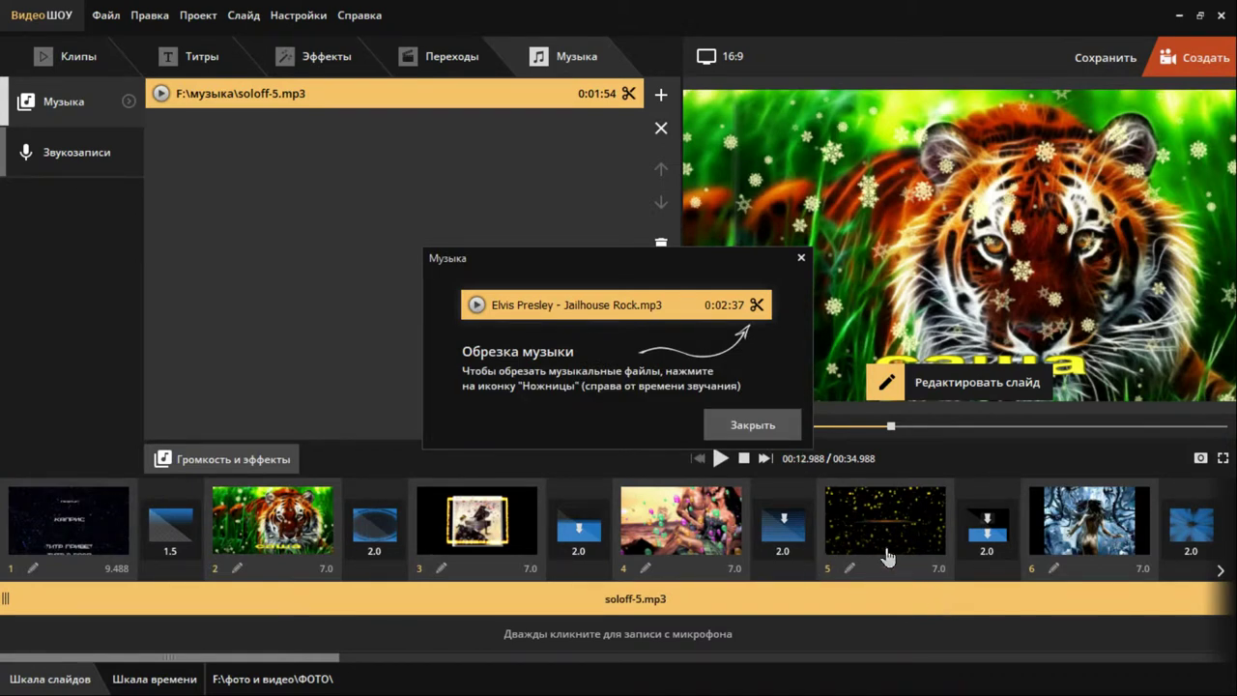
pyautogui.click(773, 435)
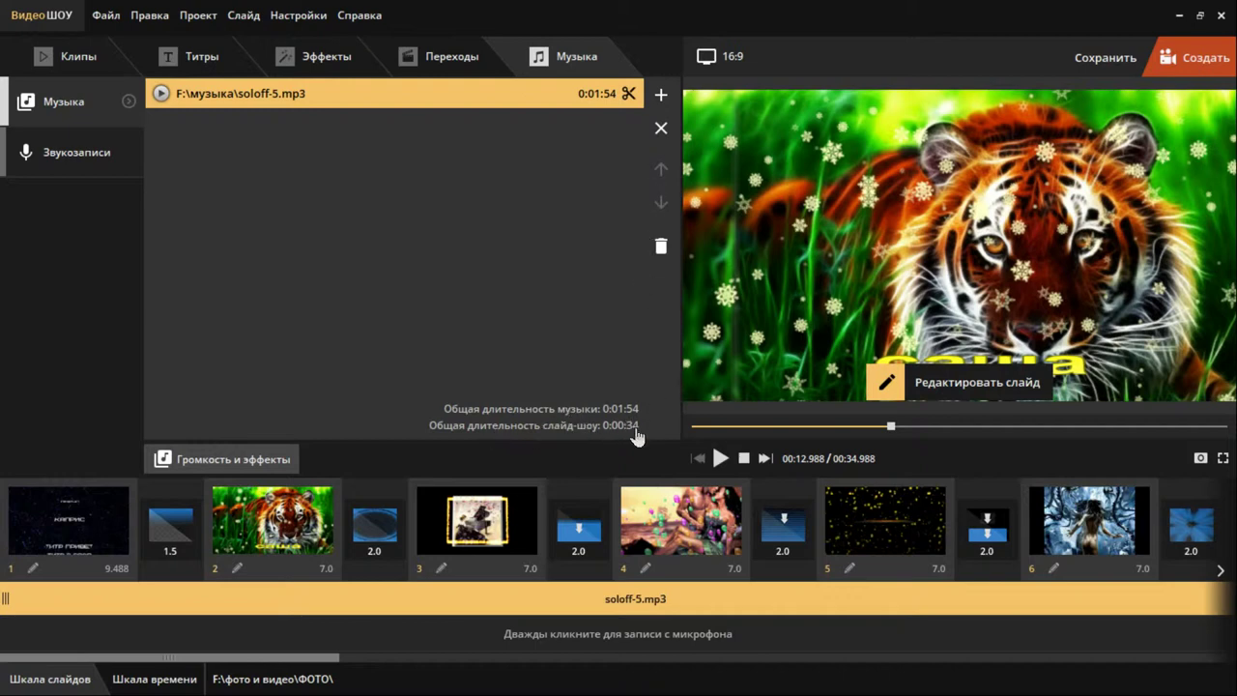
# - Trim the end of the soloff-5.mp3 track so it plays from 0:00:00 to 0:00:35 and save the trim
pyautogui.click(629, 96)
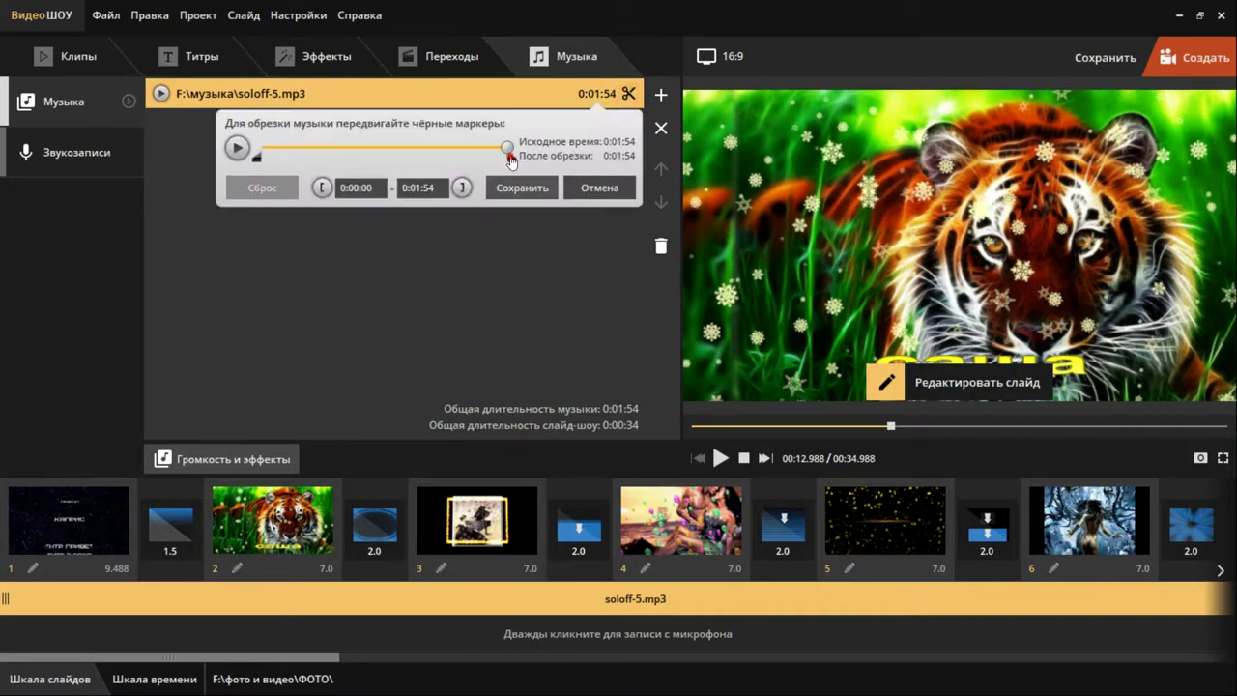
pyautogui.moveTo(512, 161)
pyautogui.mouseDown()
pyautogui.moveTo(328, 177)
pyautogui.moveTo(341, 175)
pyautogui.mouseUp()
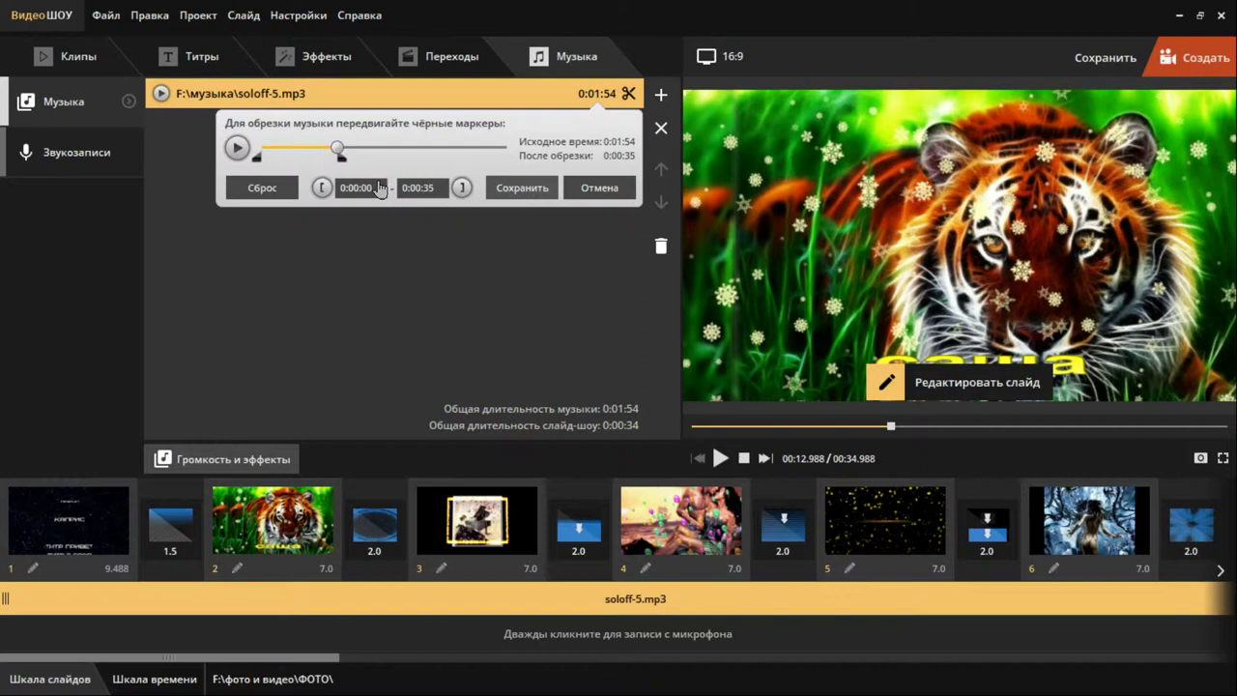
pyautogui.click(522, 188)
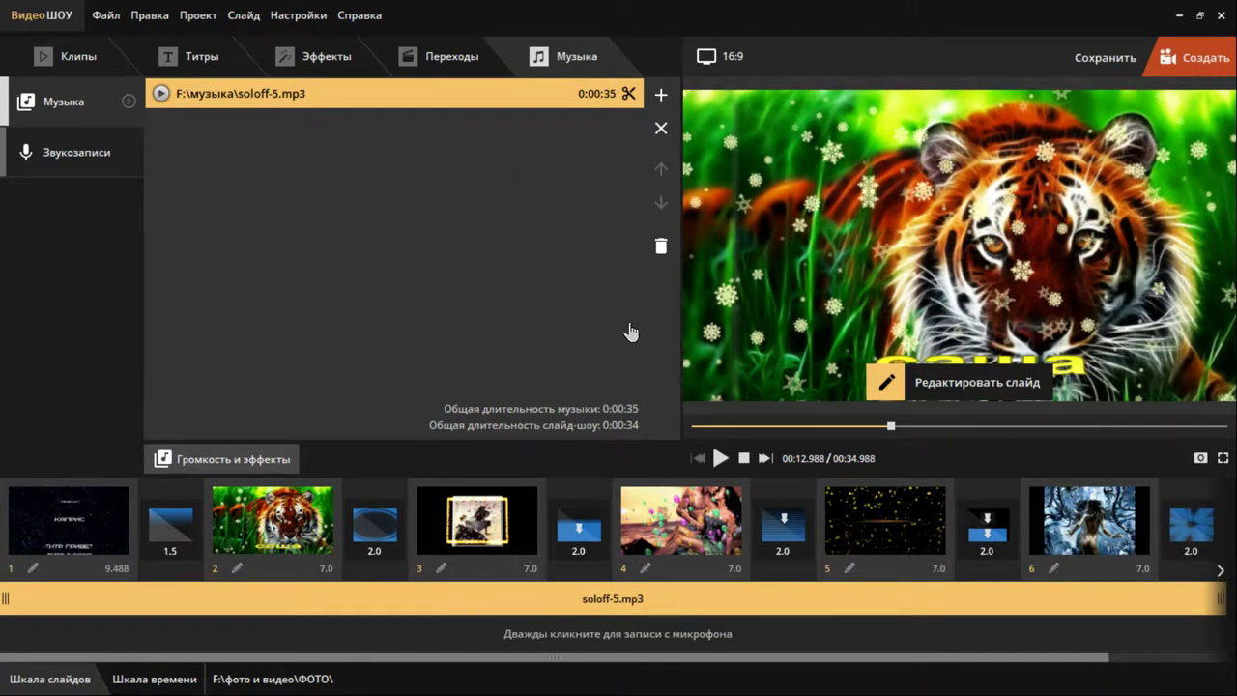
# - Raise the main music volume in the volume and effects settings and save them
pyautogui.click(274, 461)
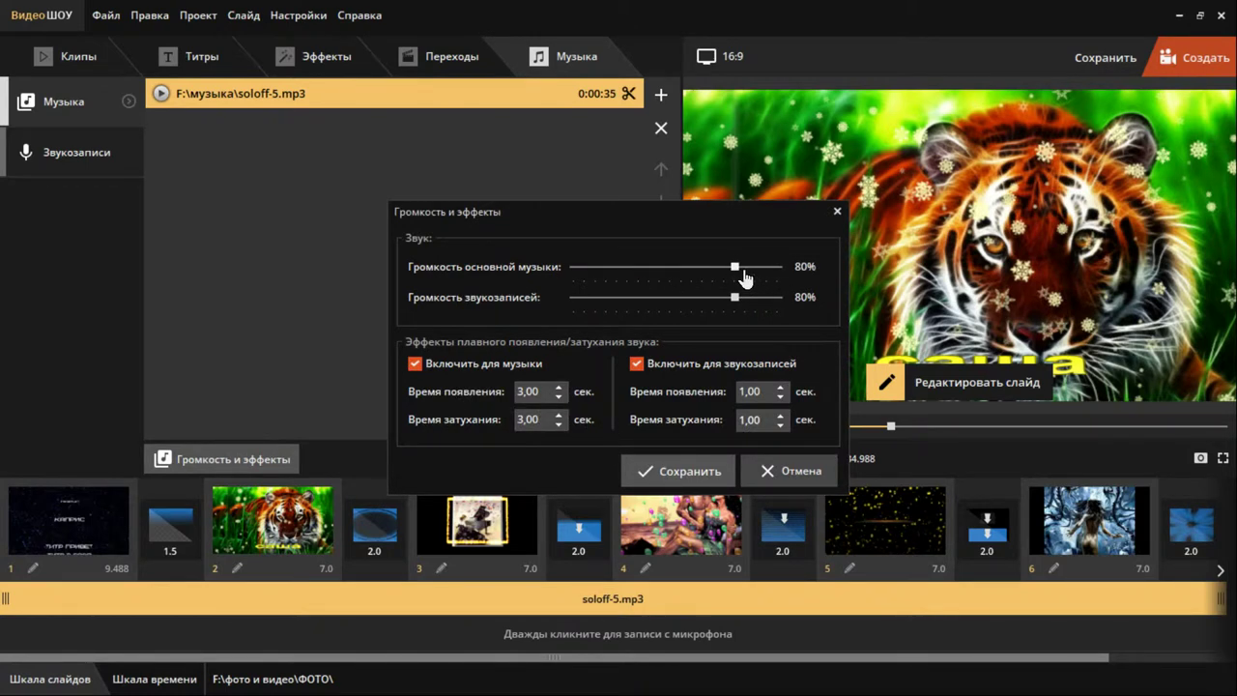
pyautogui.moveTo(735, 269); pyautogui.dragTo(780, 304)
pyautogui.click(699, 474)
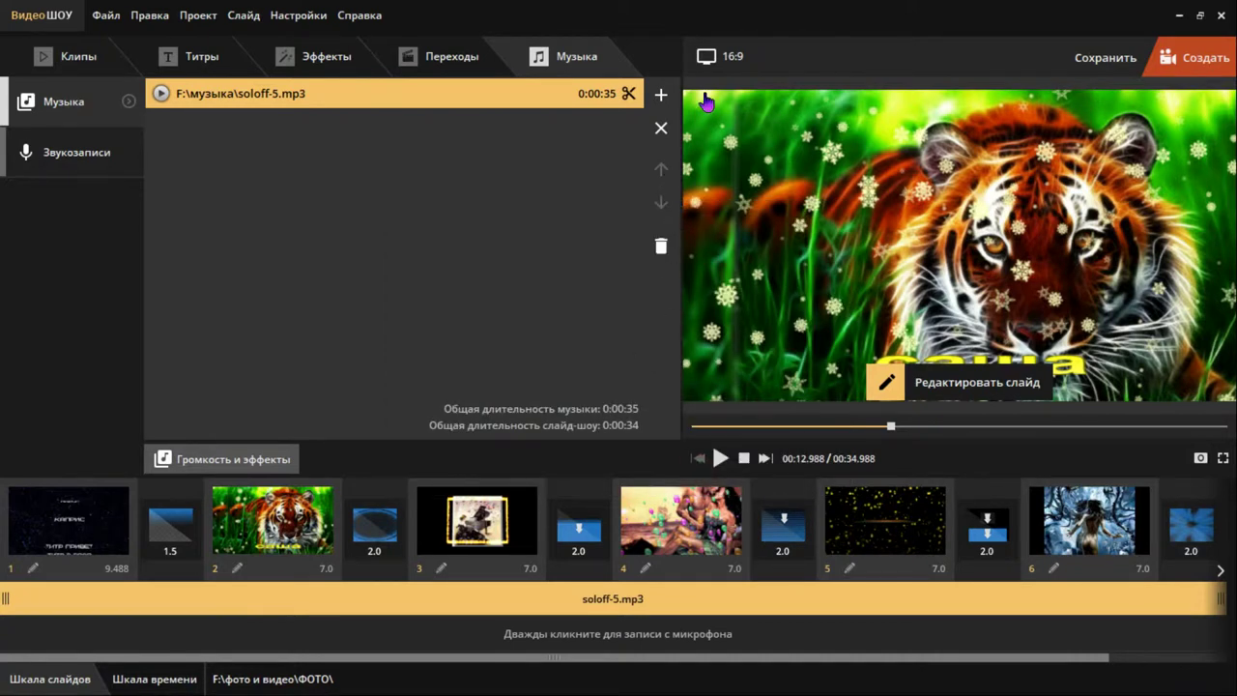
# - In the project settings, try the gradient fill, switch the background fill to Текстура, and leave the texture picker without choosing an image
pyautogui.click(285, 19)
pyautogui.click(316, 46)
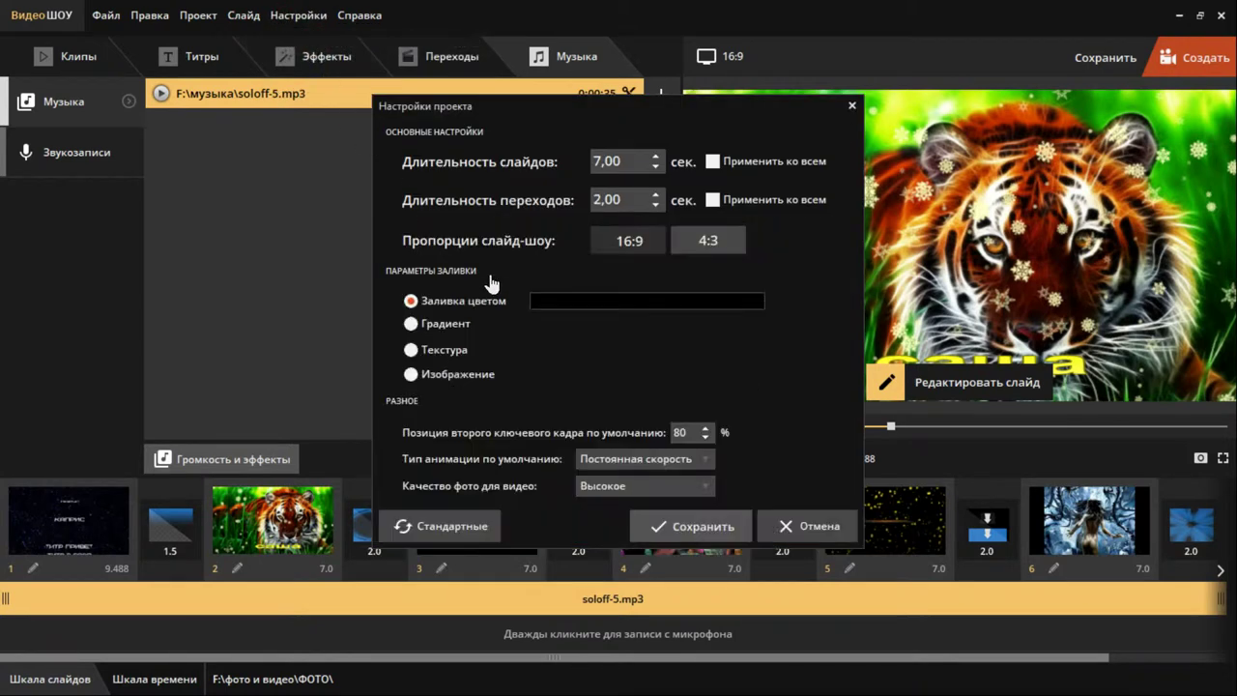
pyautogui.click(411, 324)
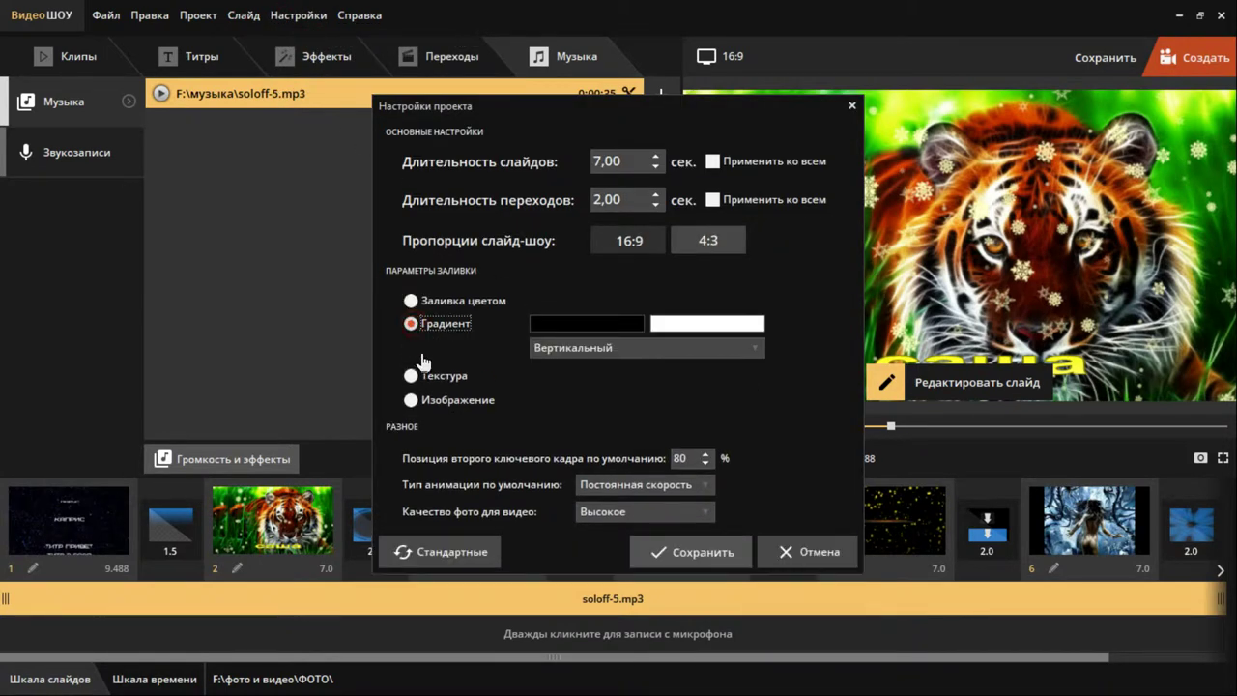
pyautogui.click(411, 376)
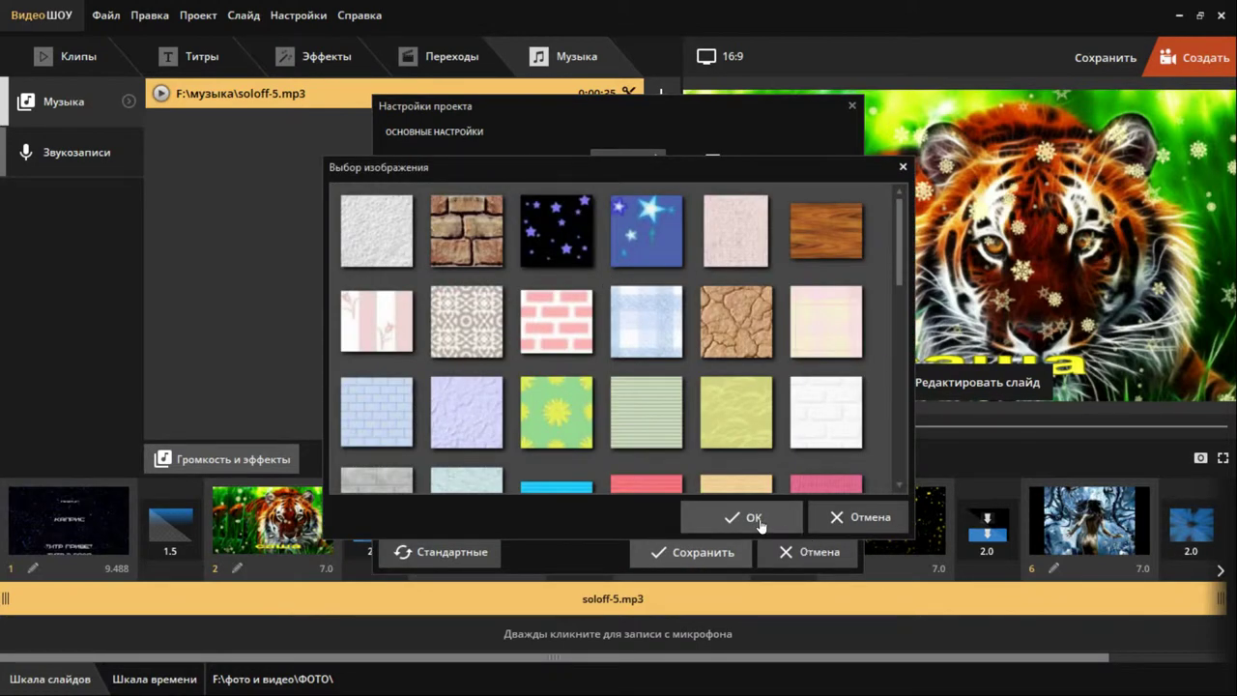
pyautogui.click(834, 519)
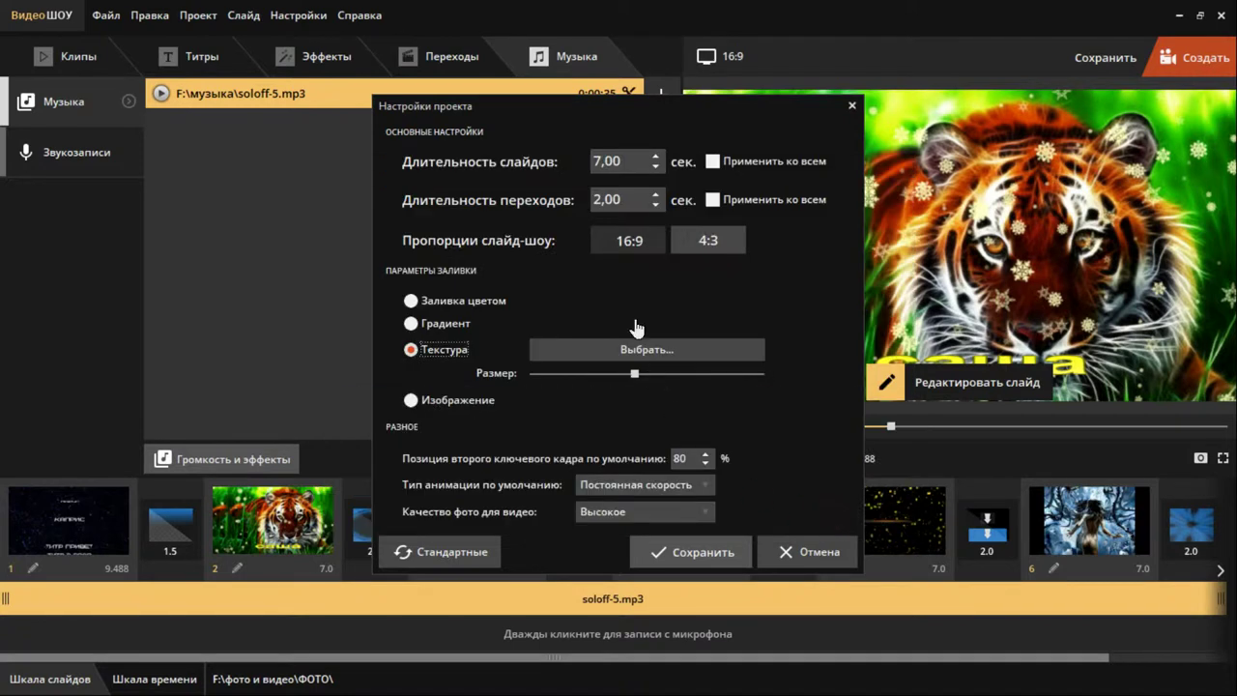
# - Apply the 7-second slide duration and the 2-second transition duration to all slides and save the project settings
pyautogui.click(711, 161)
pyautogui.click(713, 200)
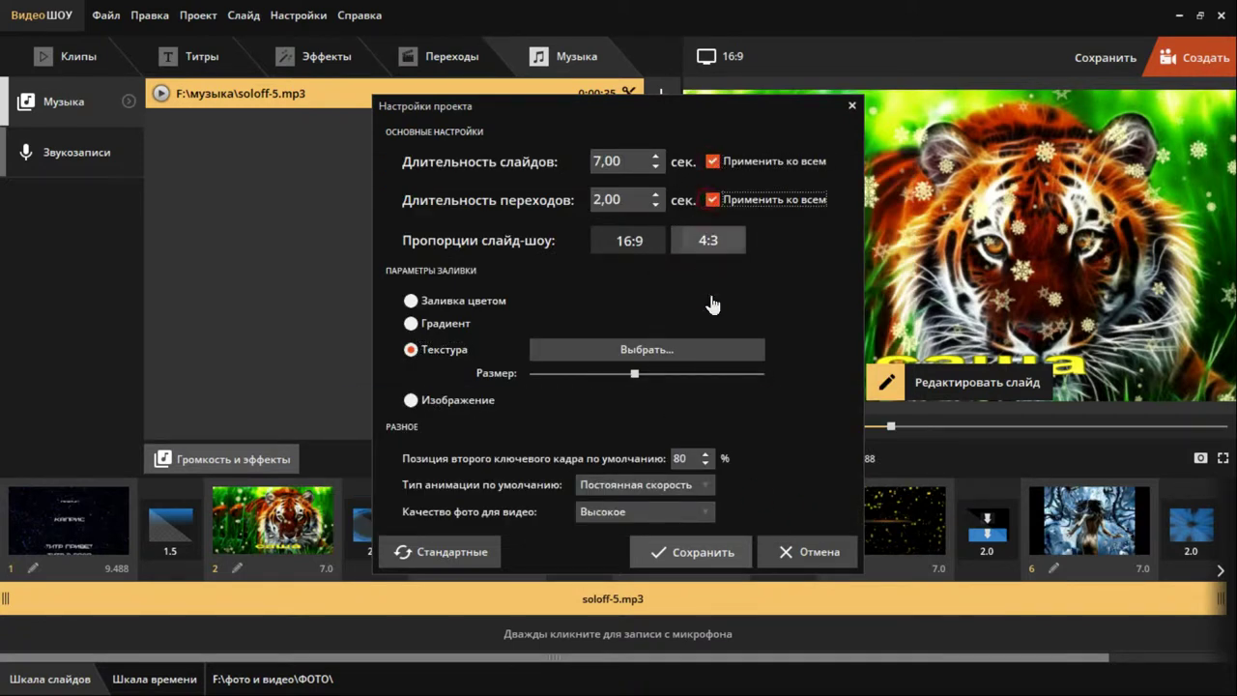
pyautogui.click(736, 547)
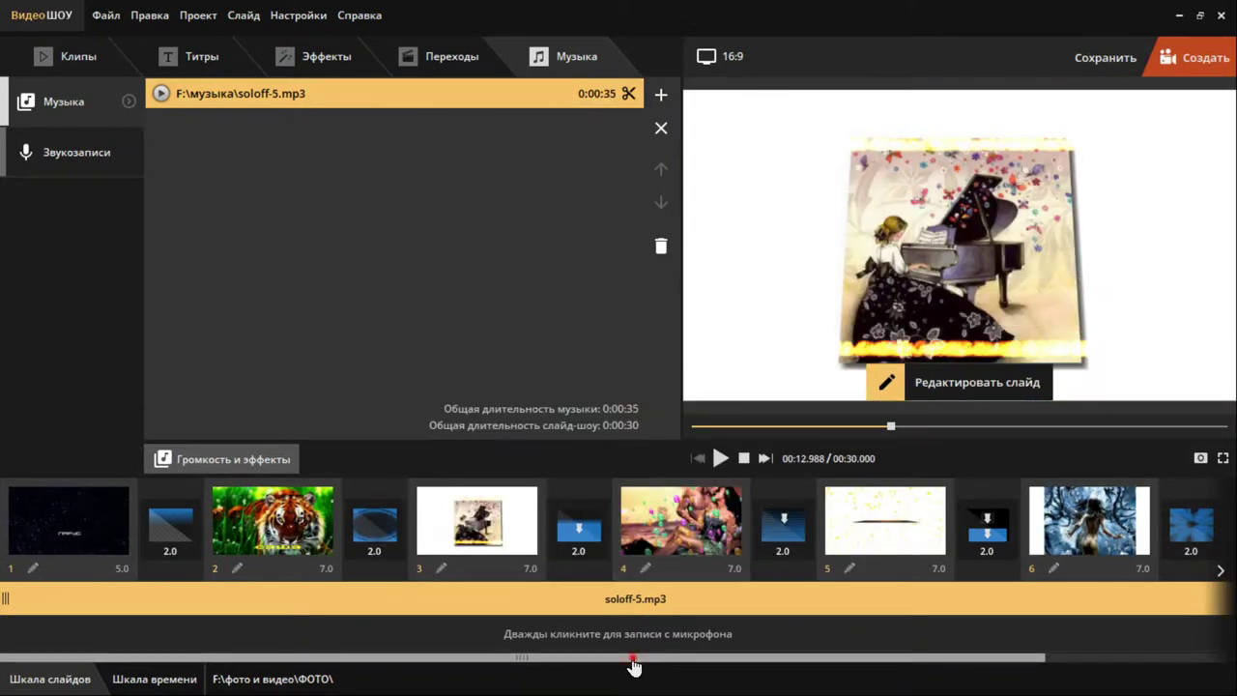
pyautogui.moveTo(635, 659); pyautogui.dragTo(938, 685)
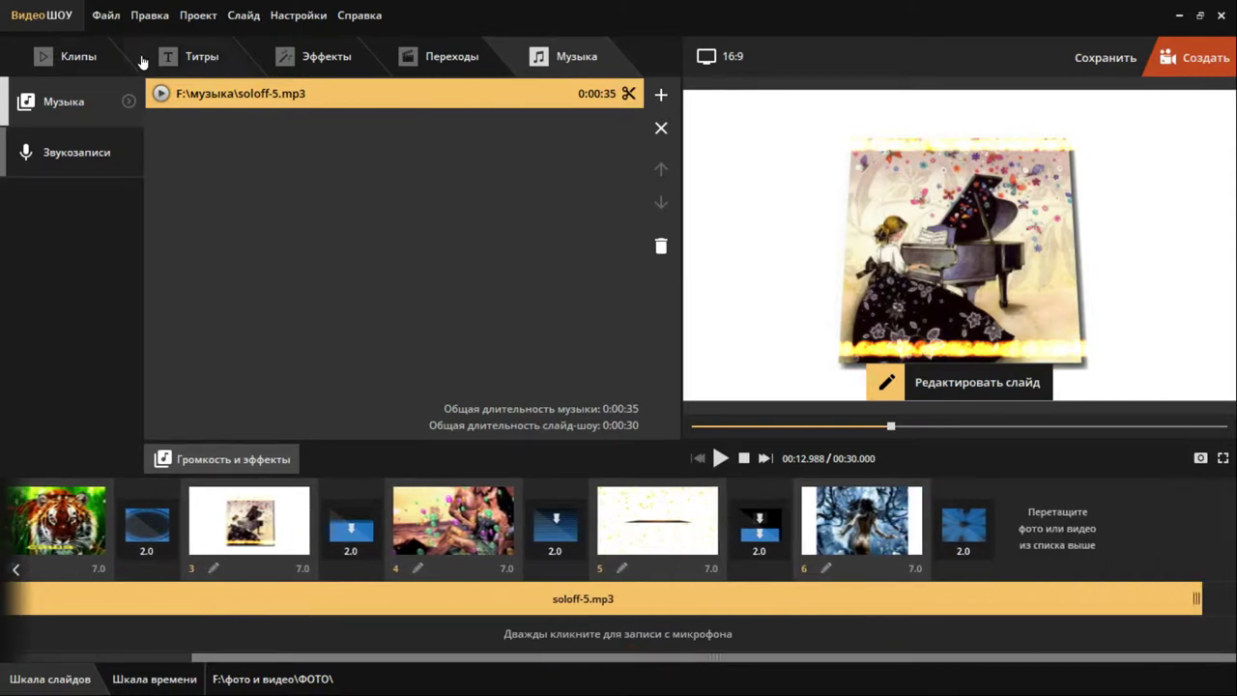
pyautogui.click(62, 57)
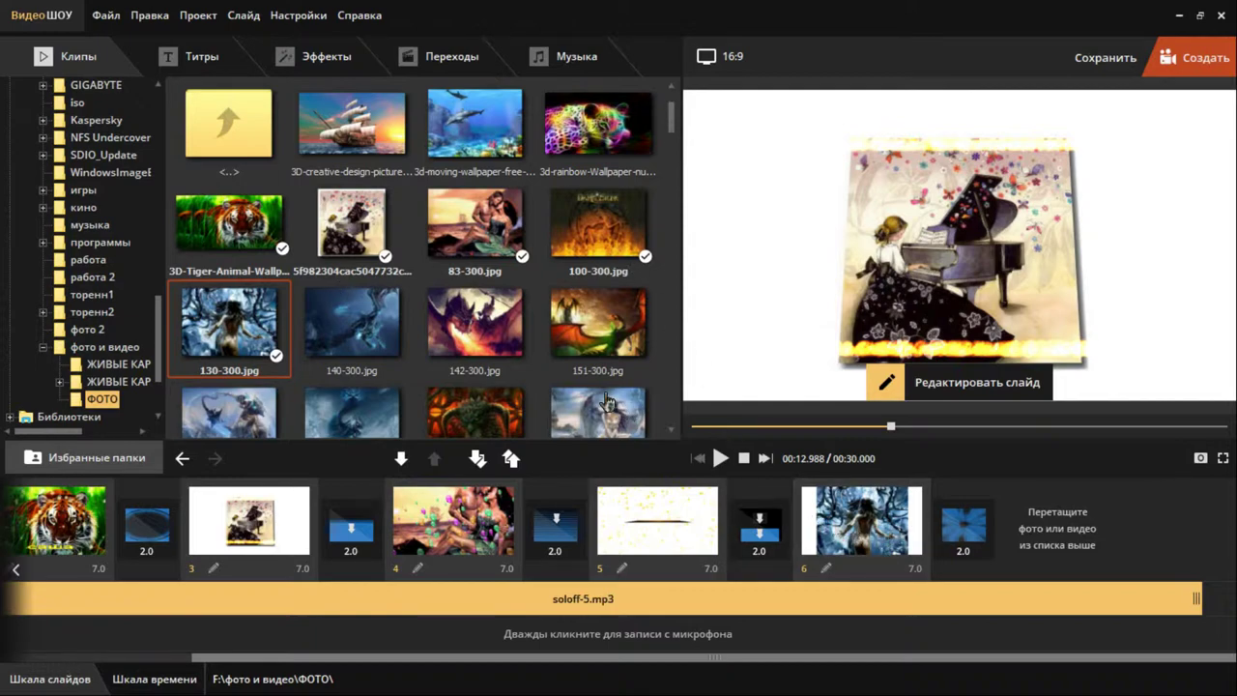
pyautogui.scroll(-3, 607, 398)
pyautogui.scroll(-10, 607, 398)
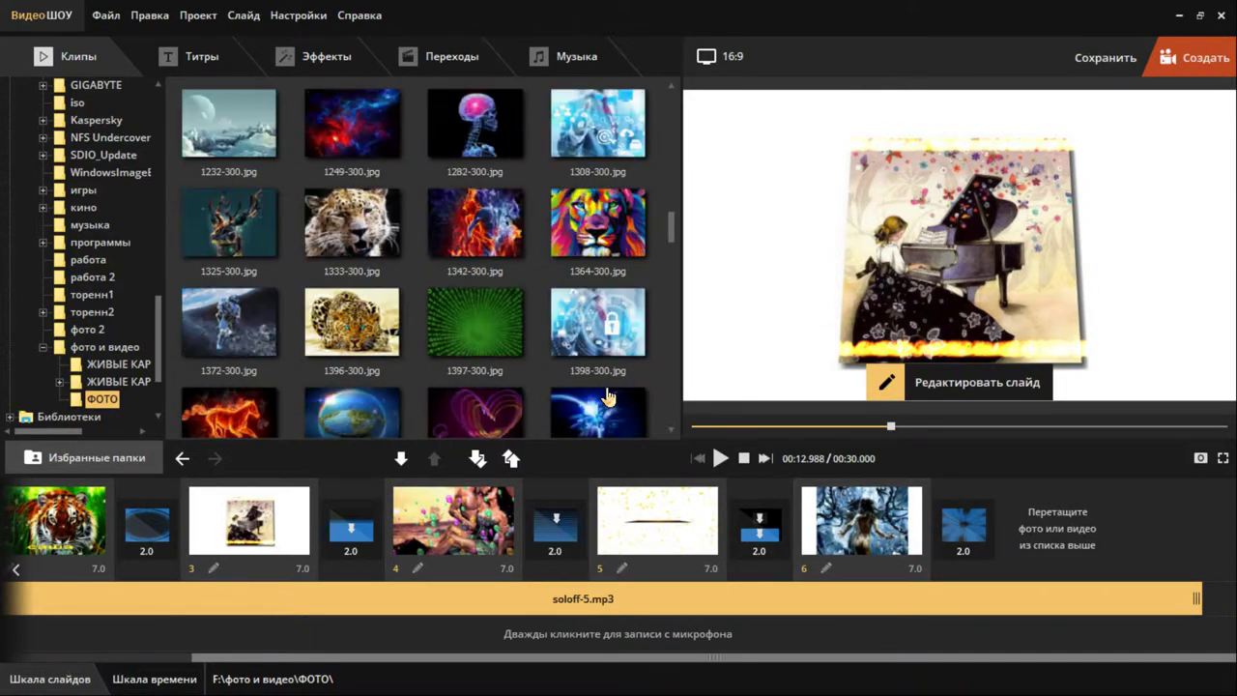
pyautogui.scroll(-10, 585, 356)
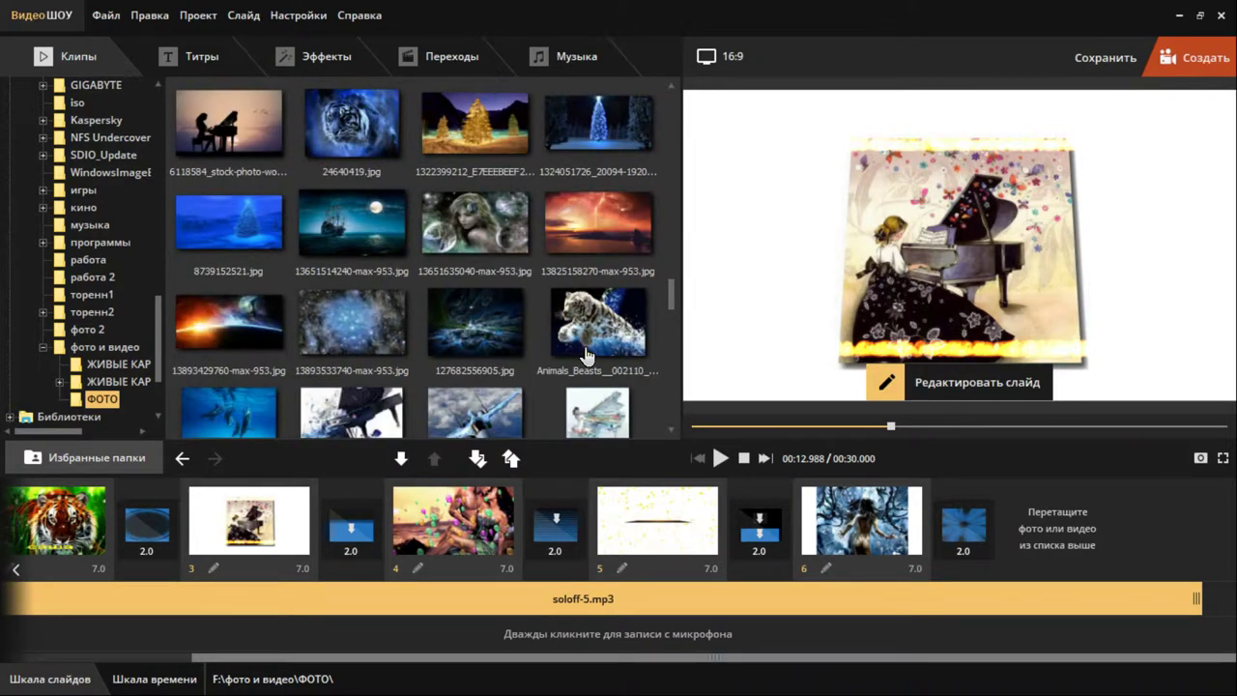
pyautogui.scroll(2, 586, 355)
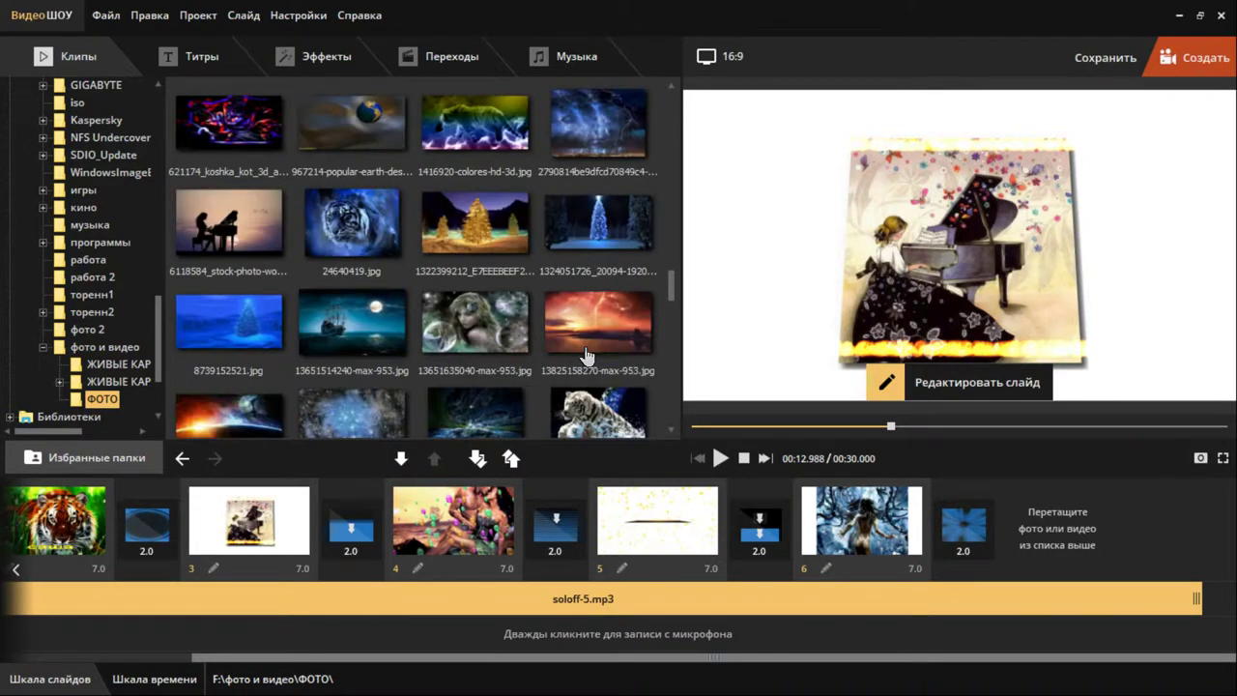
pyautogui.moveTo(476, 333); pyautogui.dragTo(1145, 544)
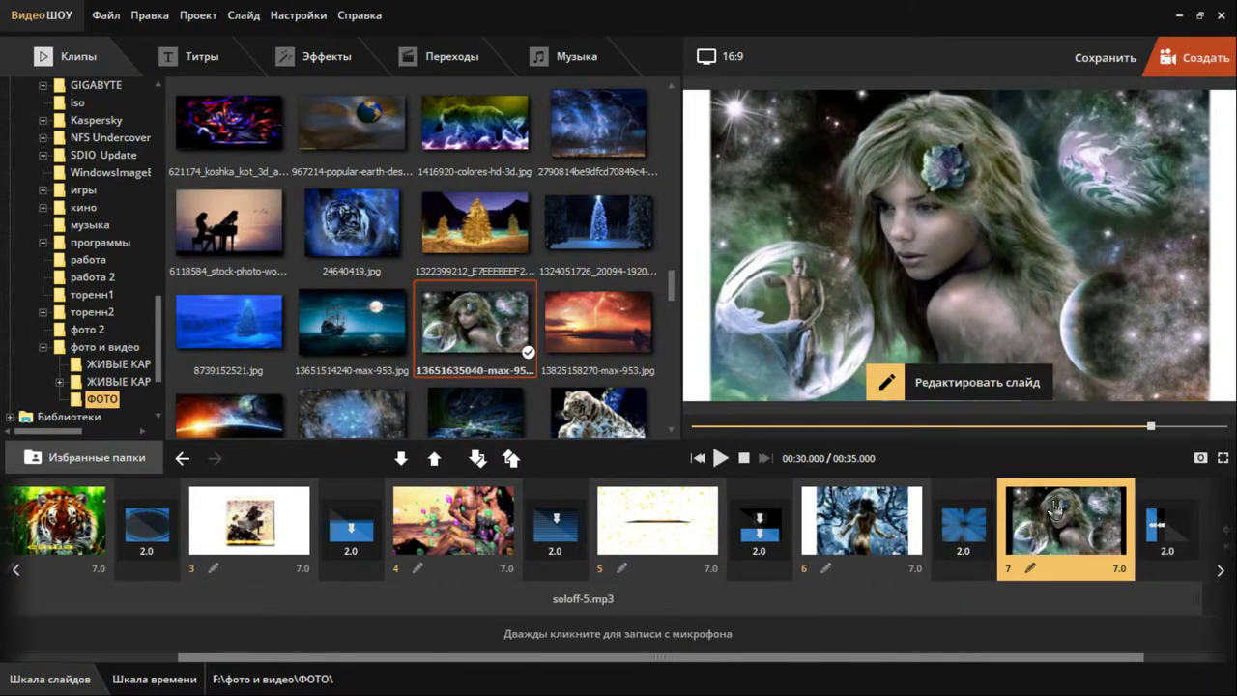
# - Add a text layer in the light yellow style with a red-orange outline to the new slide and make it italic
pyautogui.click(974, 396)
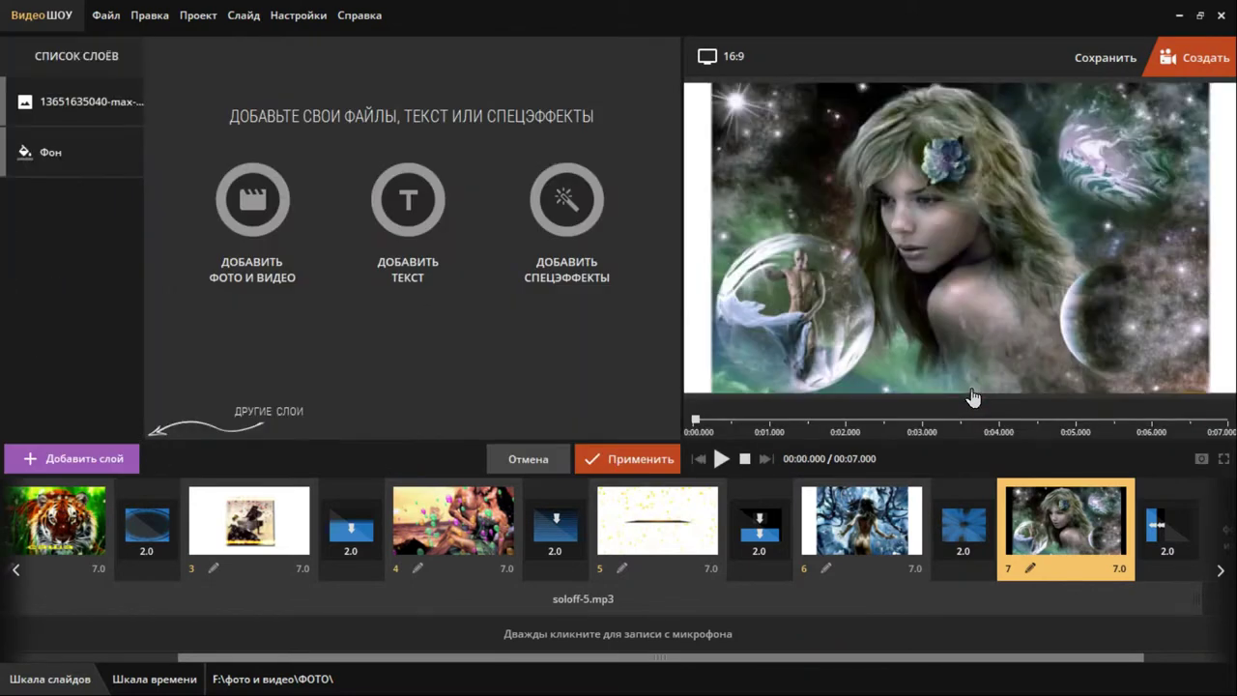
pyautogui.click(384, 228)
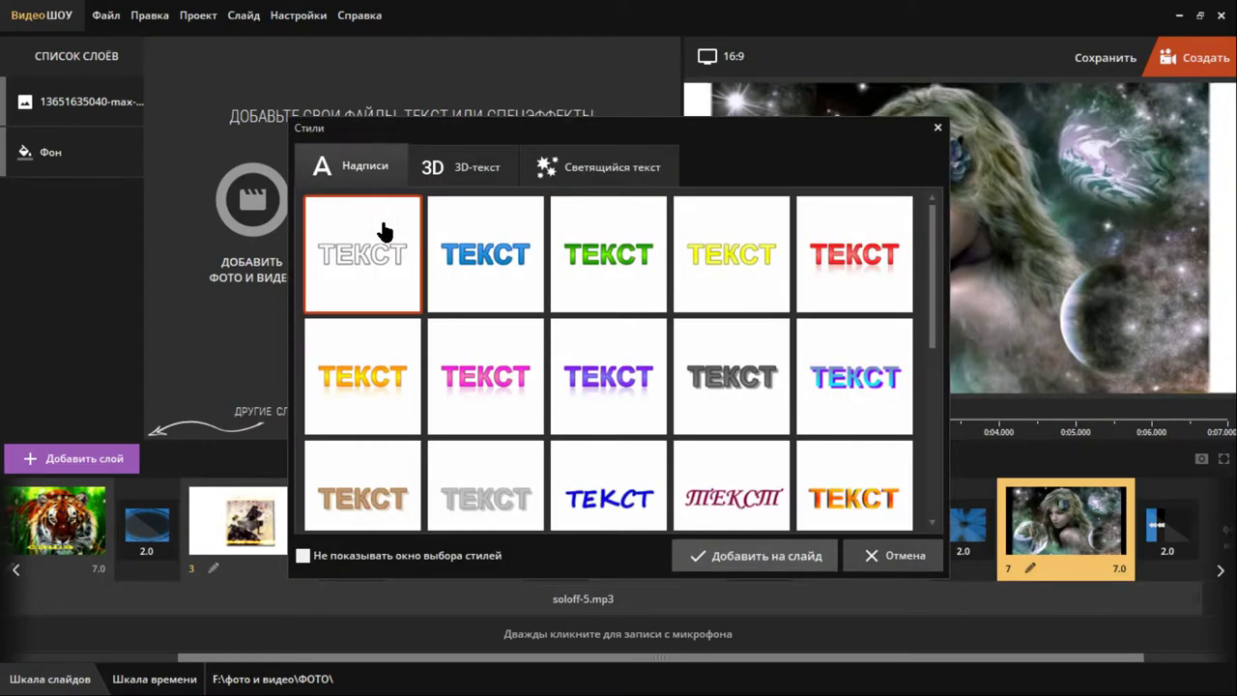
pyautogui.scroll(-5, 637, 427)
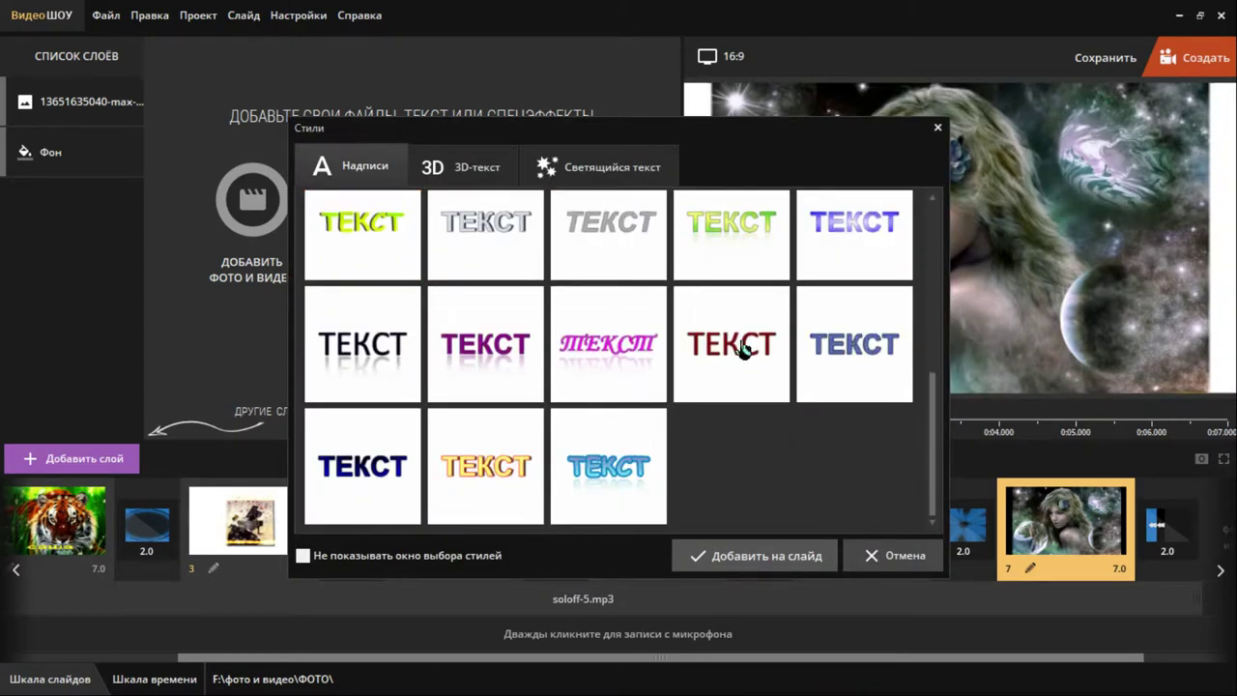
pyautogui.click(499, 481)
pyautogui.click(729, 566)
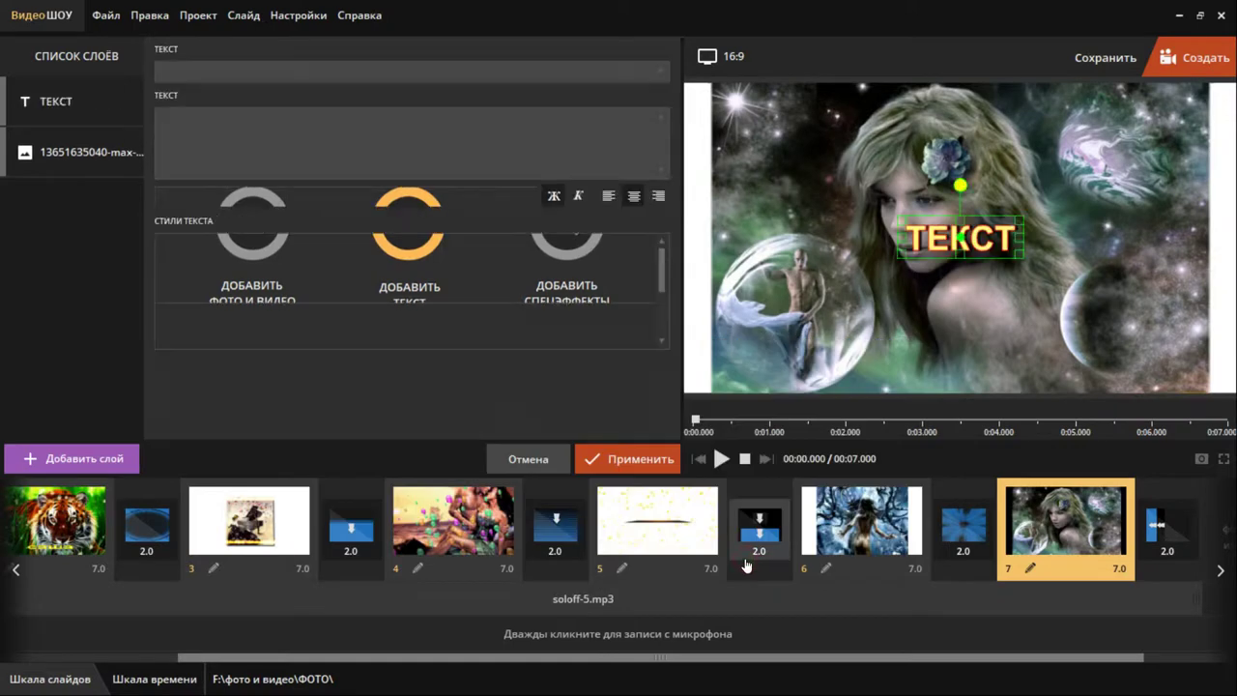
pyautogui.click(579, 196)
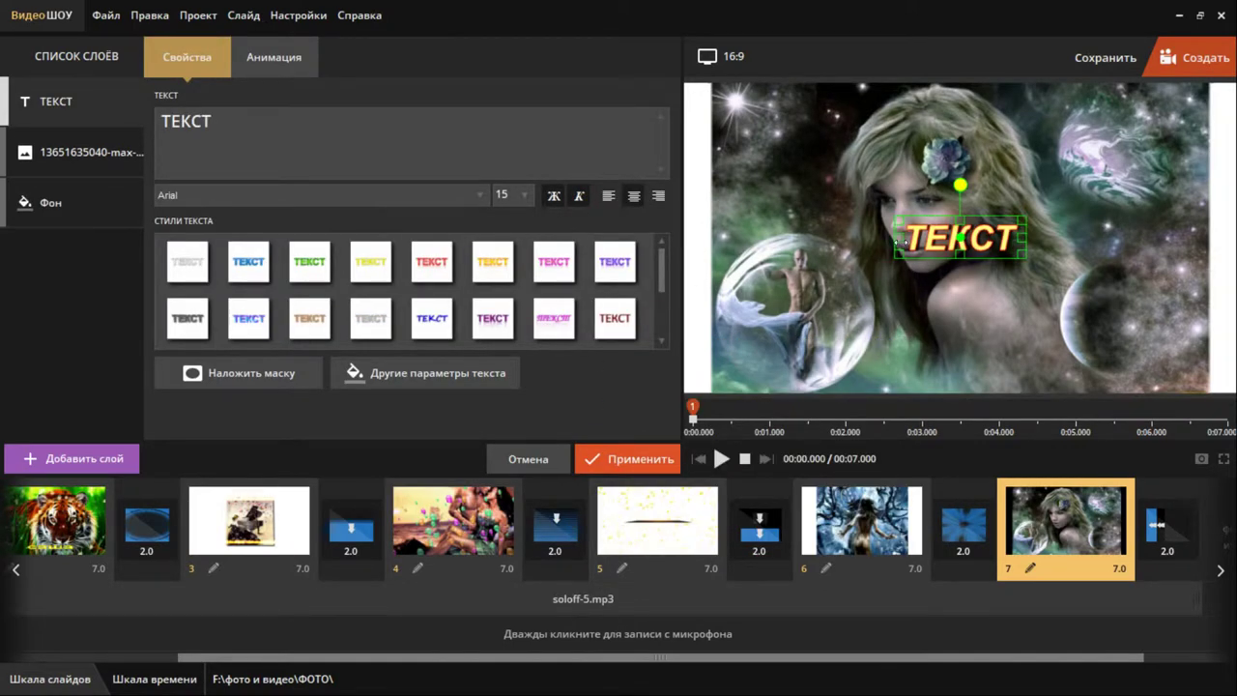
# - Stretch the text layer horizontally across the last slide, replace its wording with "пака!" and apply the slide changes
pyautogui.moveTo(897, 241); pyautogui.dragTo(791, 245)
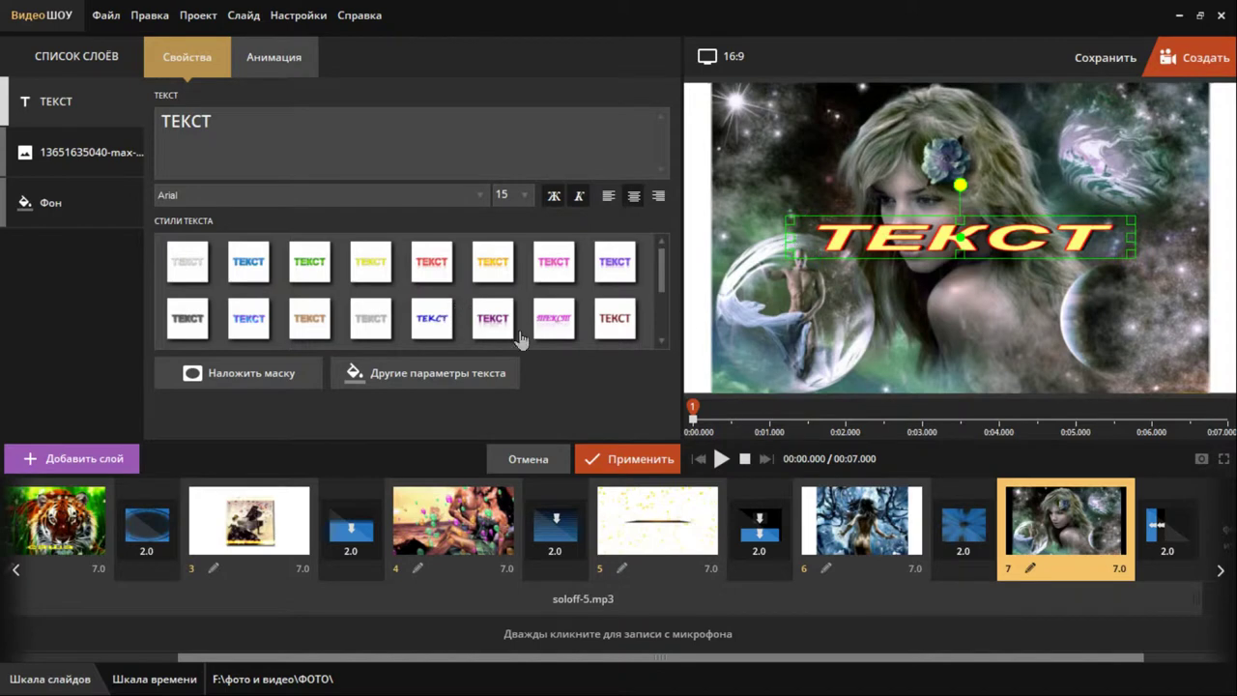
pyautogui.moveTo(230, 126); pyautogui.dragTo(138, 133)
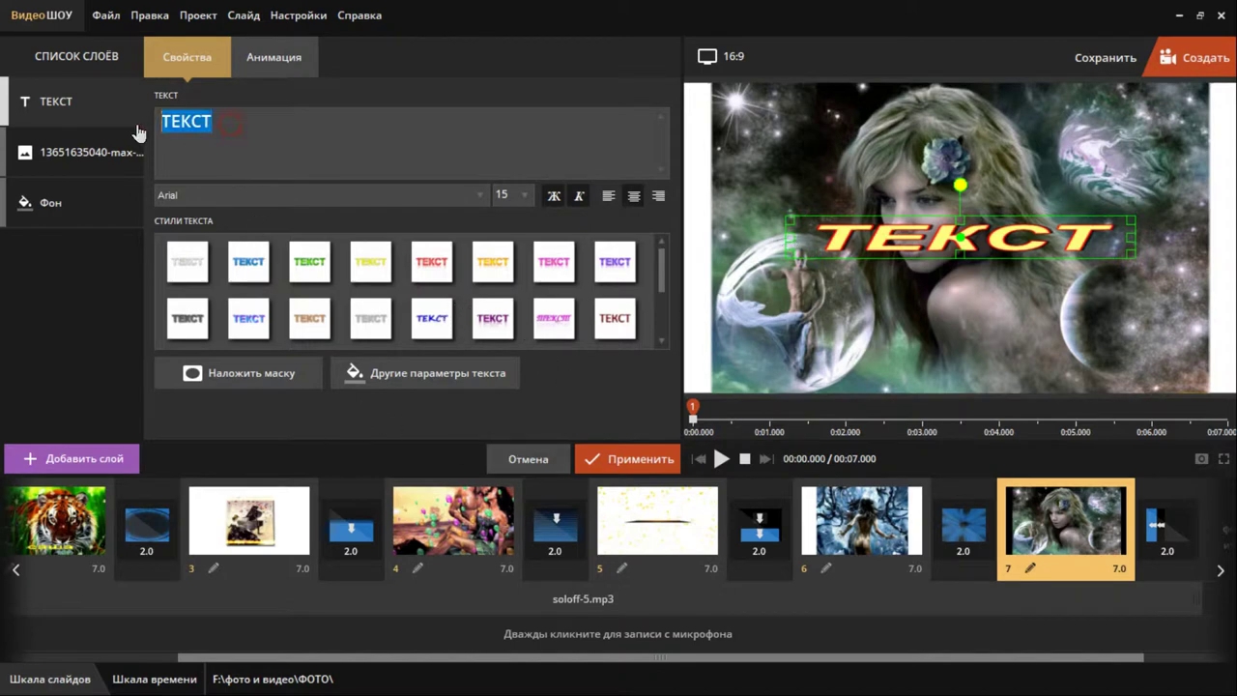
pyautogui.press('BackSpace')
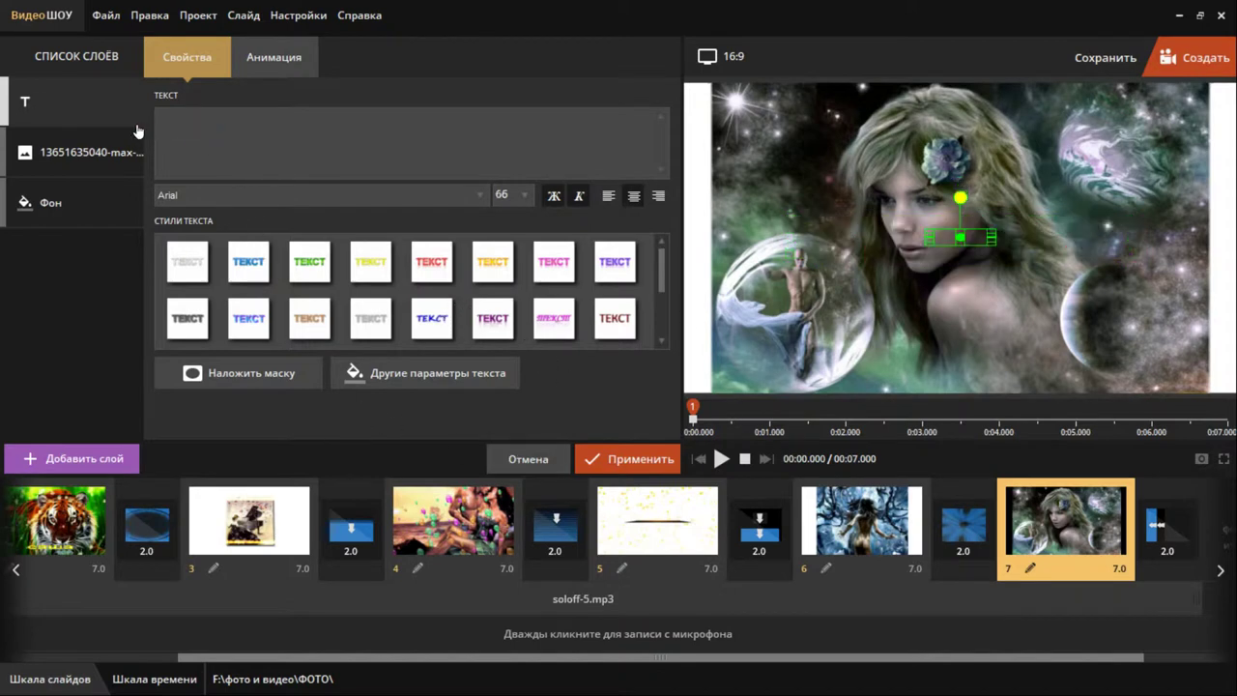
pyautogui.write('пака!')
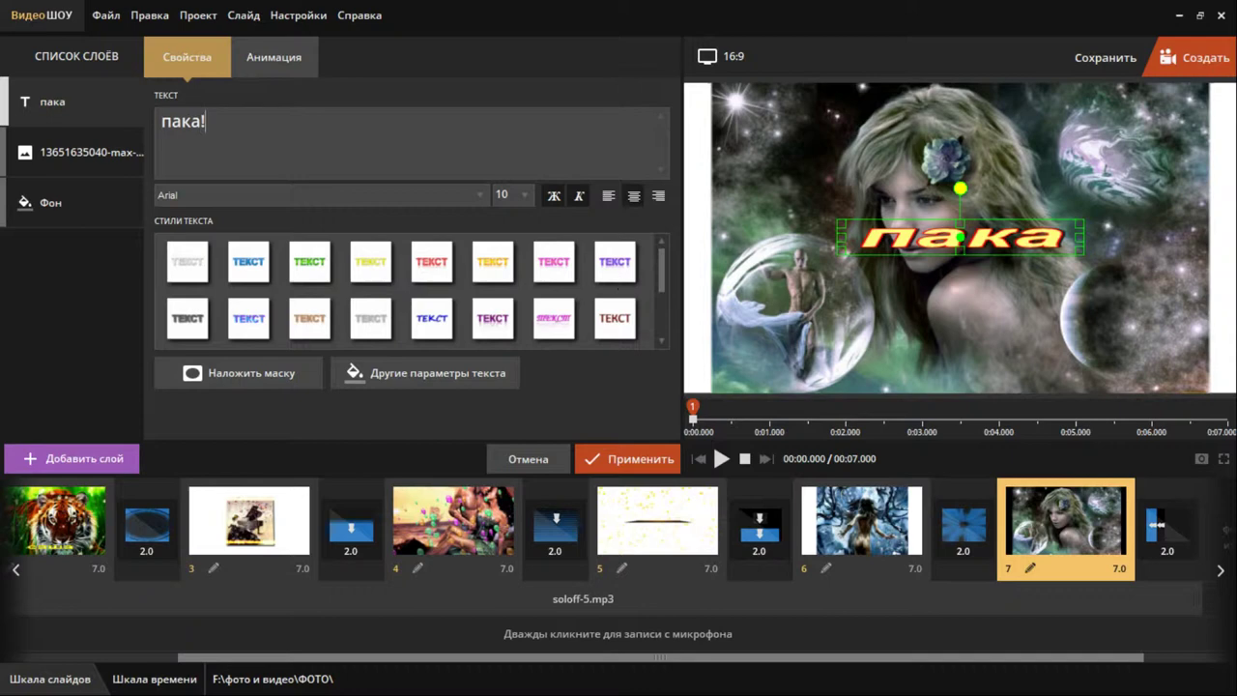
pyautogui.click(623, 458)
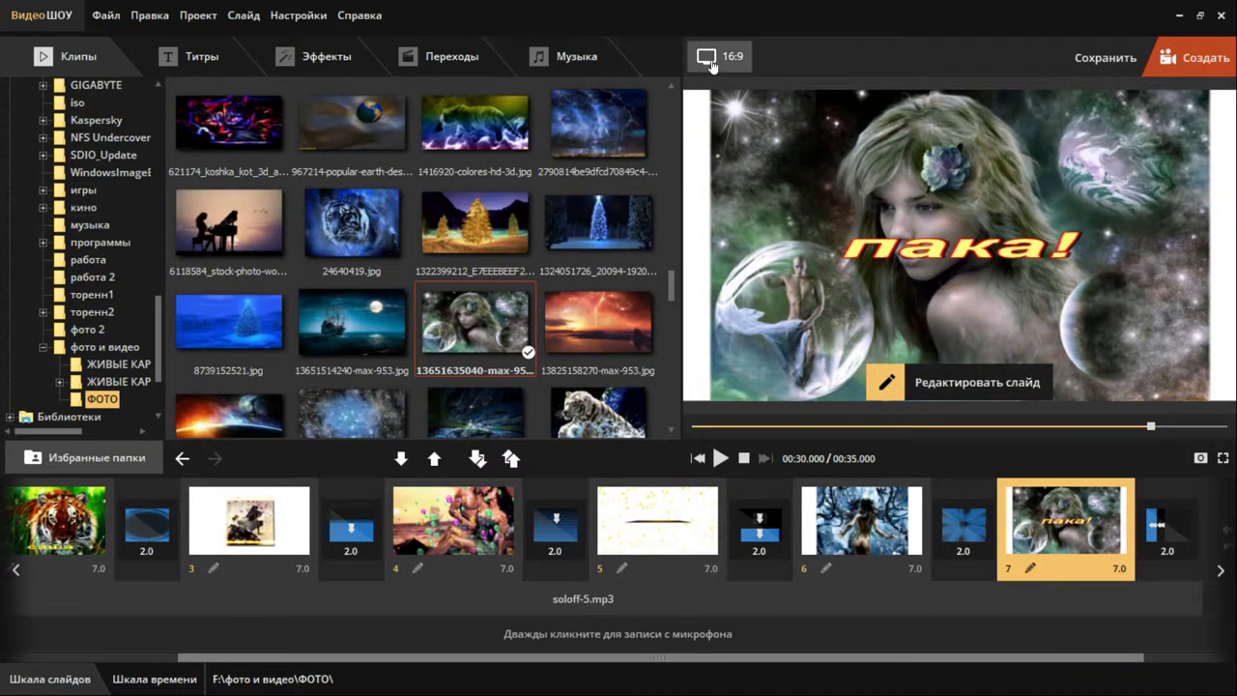
# - Start creating the video and save the changed project to the desktop (Рабочий стол) as Проект 1
pyautogui.click(1216, 63)
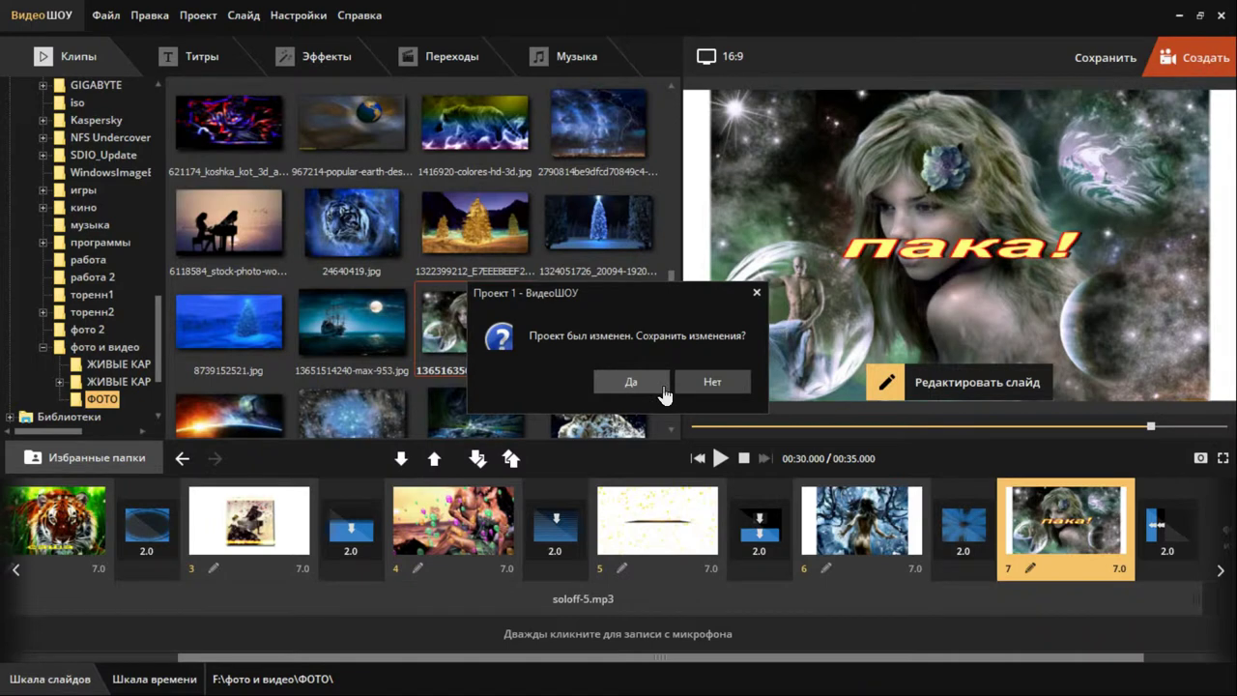
pyautogui.click(663, 391)
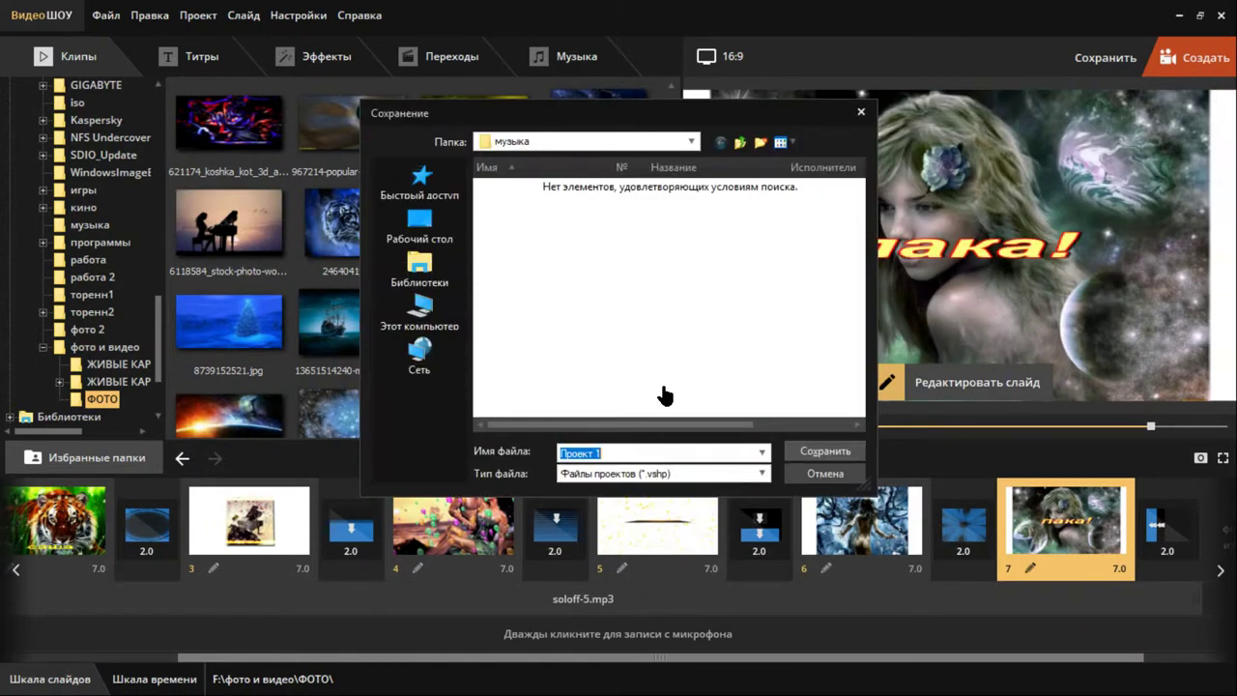
pyautogui.click(424, 304)
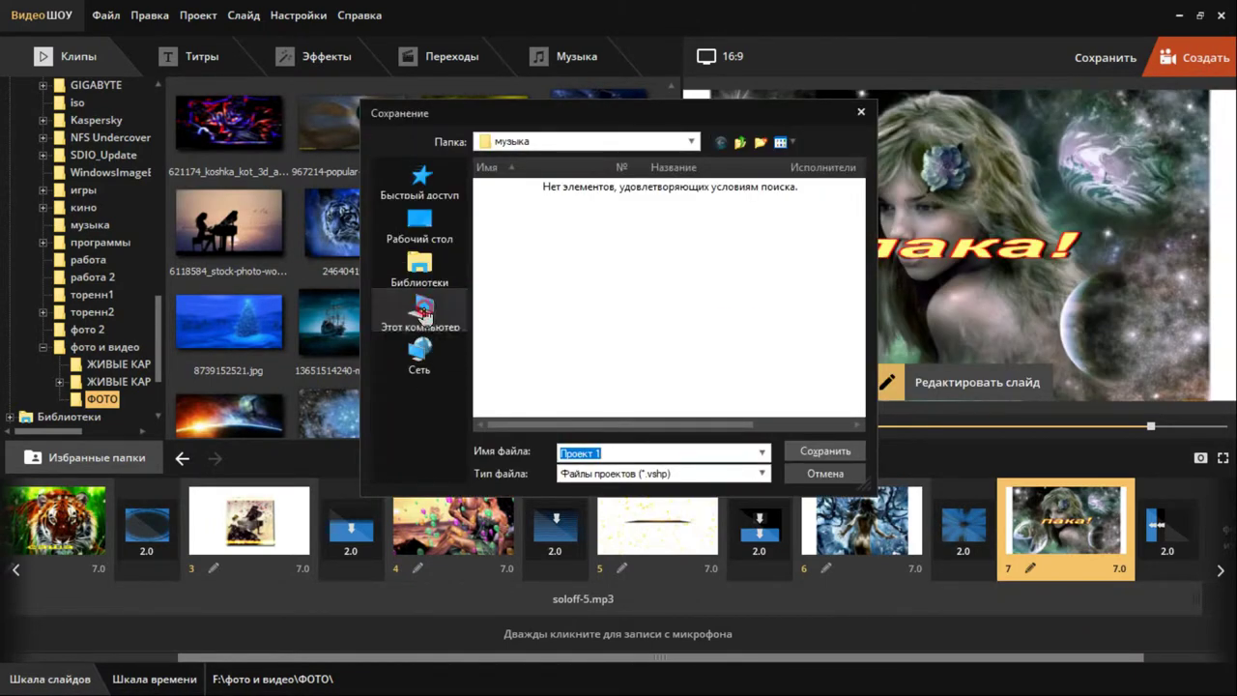
pyautogui.click(420, 230)
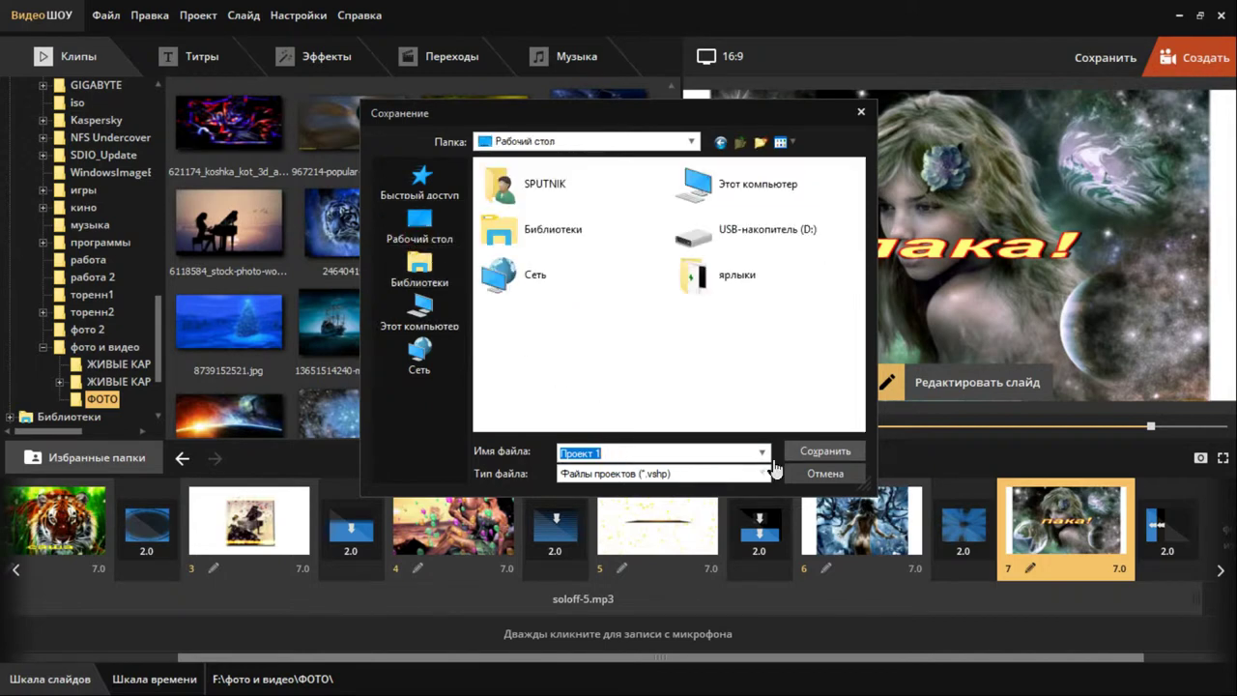
pyautogui.click(810, 454)
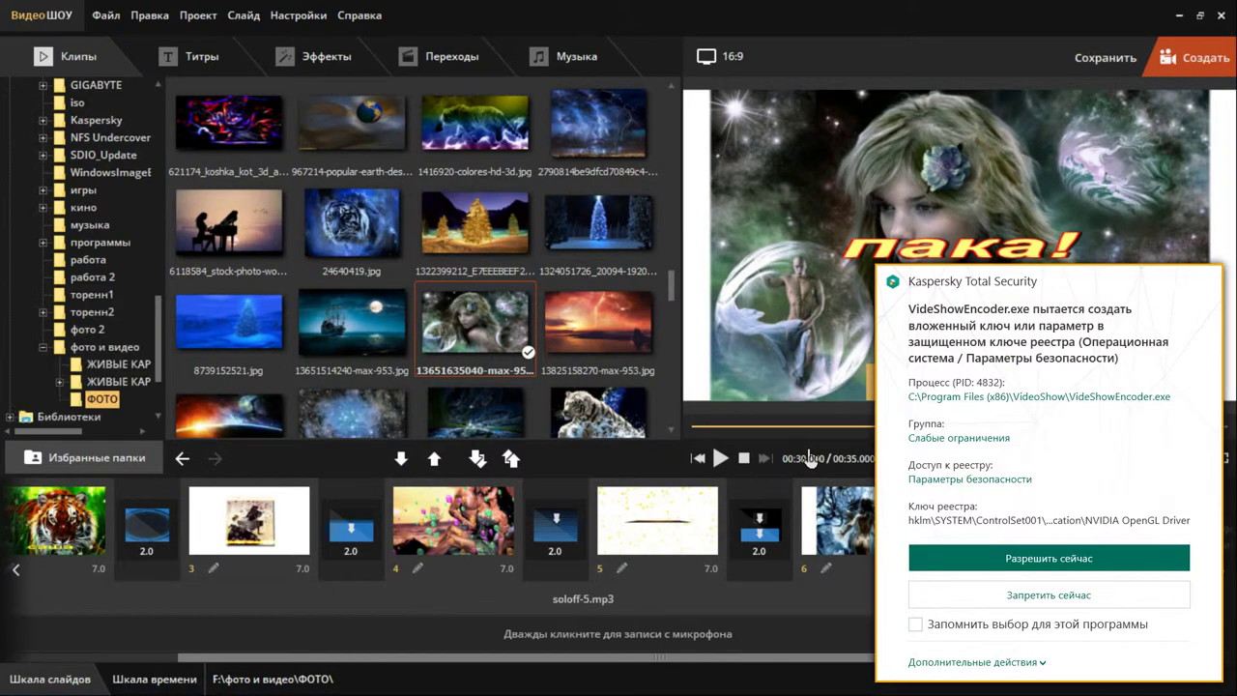
# - Answer the Kaspersky Total Security registry request for VideShowEncoder.exe with one of its additional actions
pyautogui.click(916, 620)
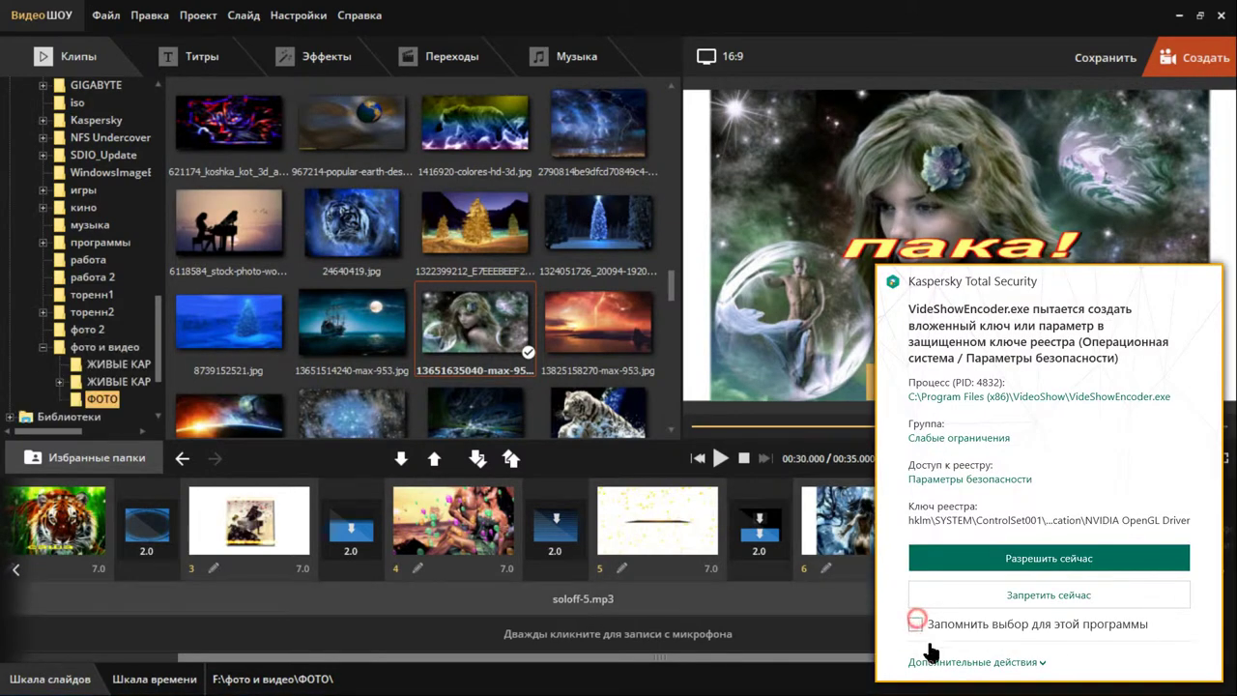
pyautogui.click(1042, 662)
pyautogui.click(984, 608)
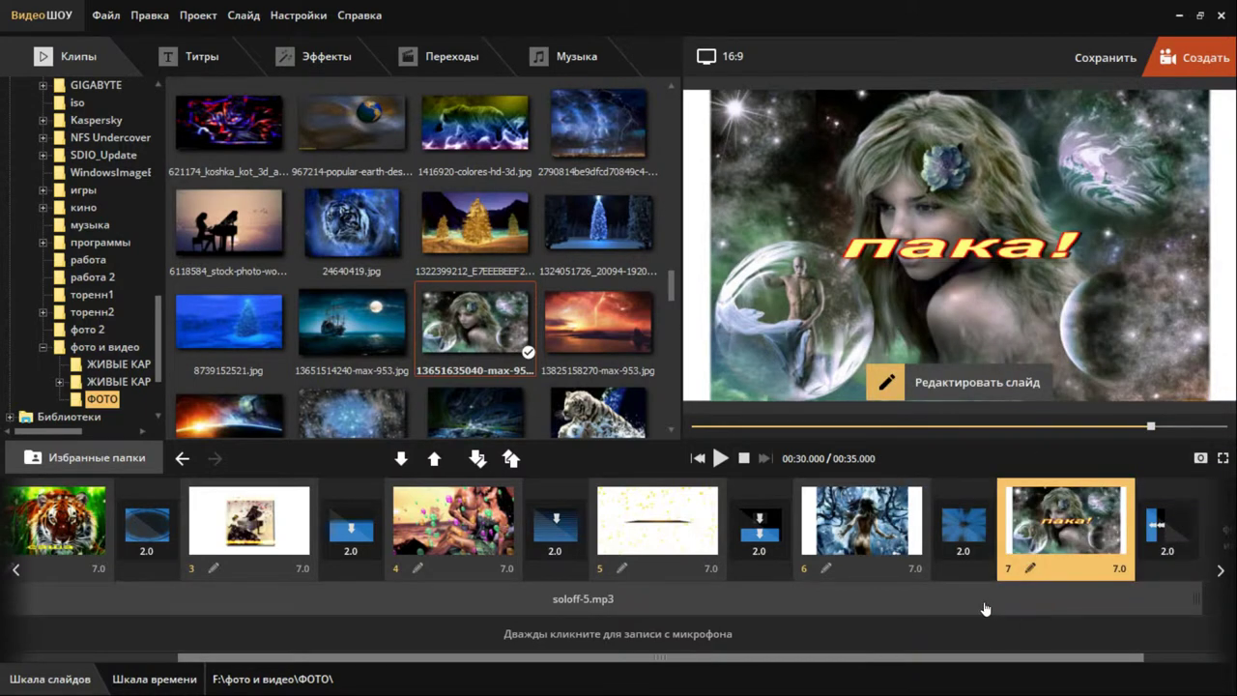
# - In video creation, look at the DVD menu templates and the Internet publishing options, returning to the output types
pyautogui.click(1186, 65)
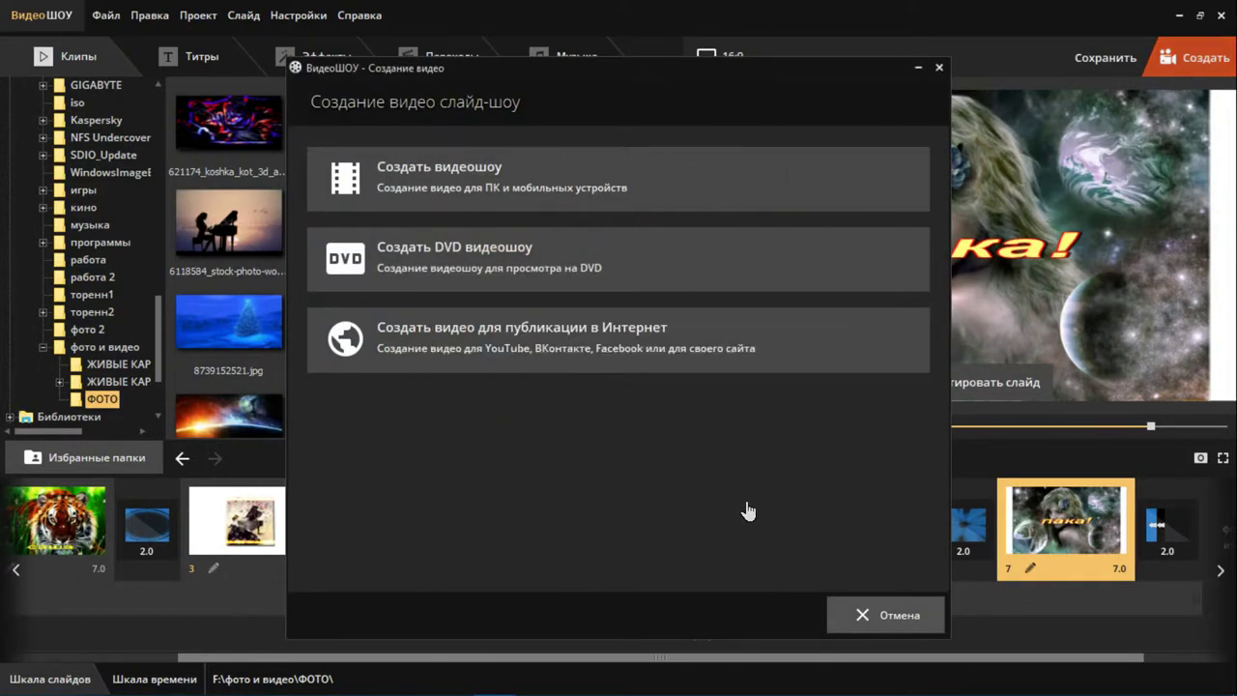
pyautogui.click(658, 278)
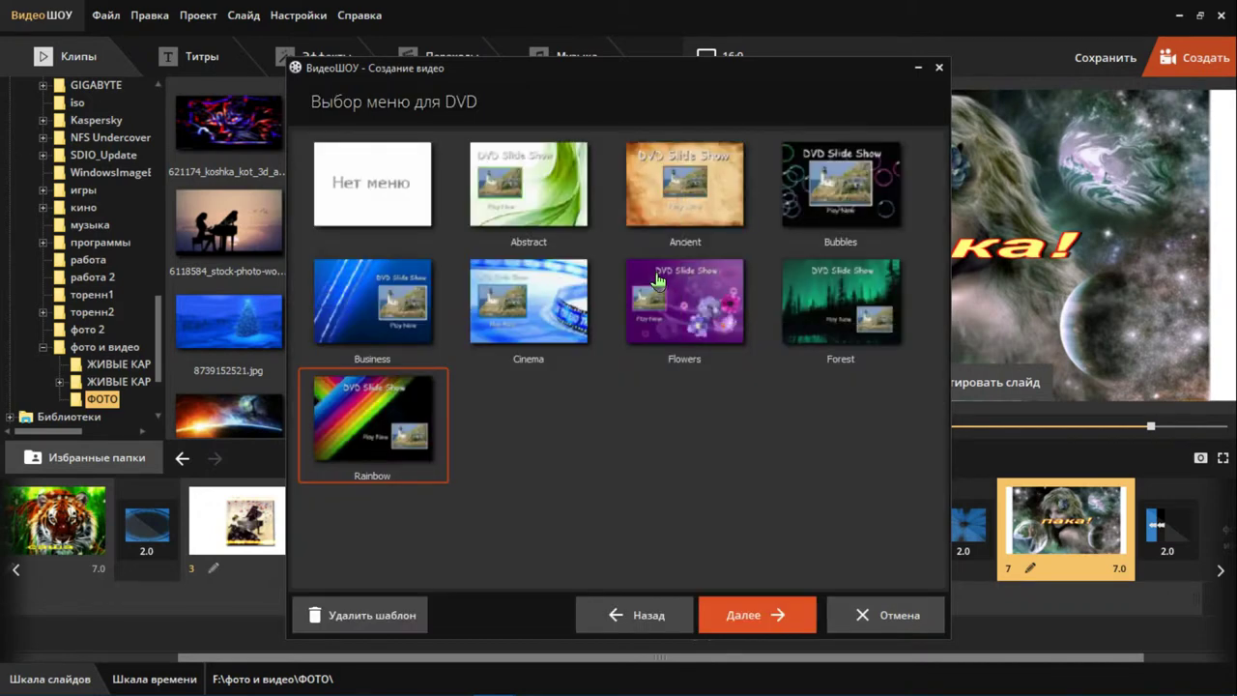
pyautogui.click(656, 616)
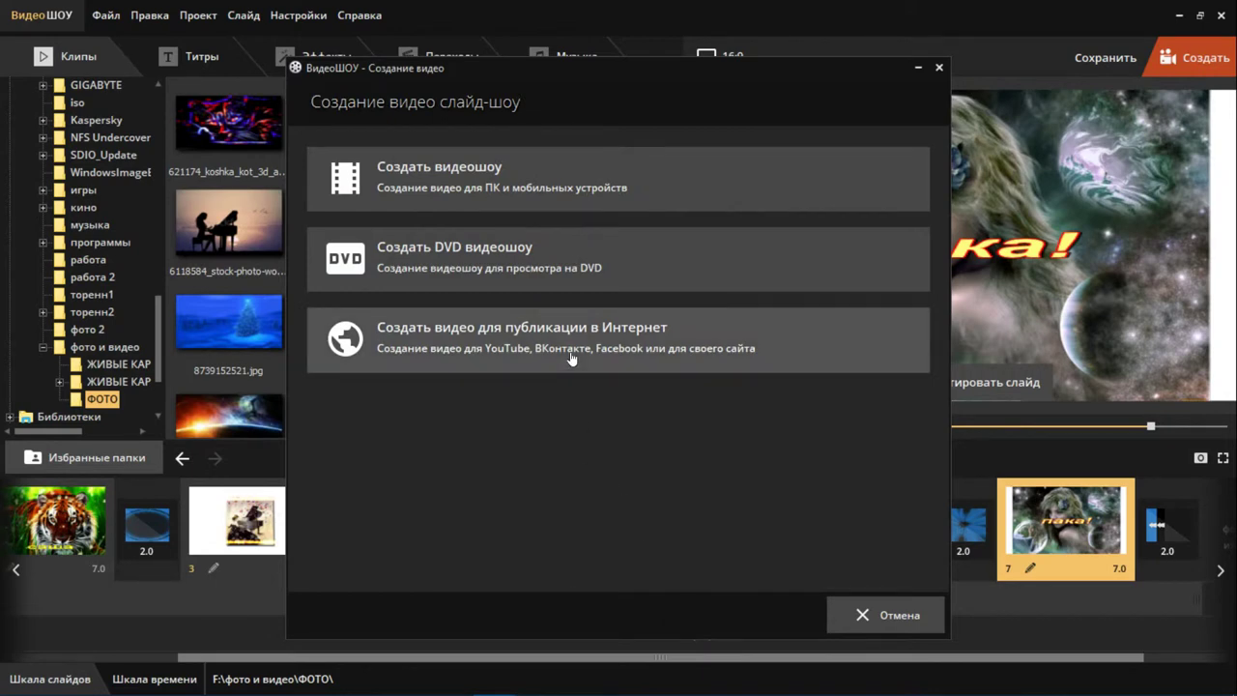
pyautogui.click(571, 357)
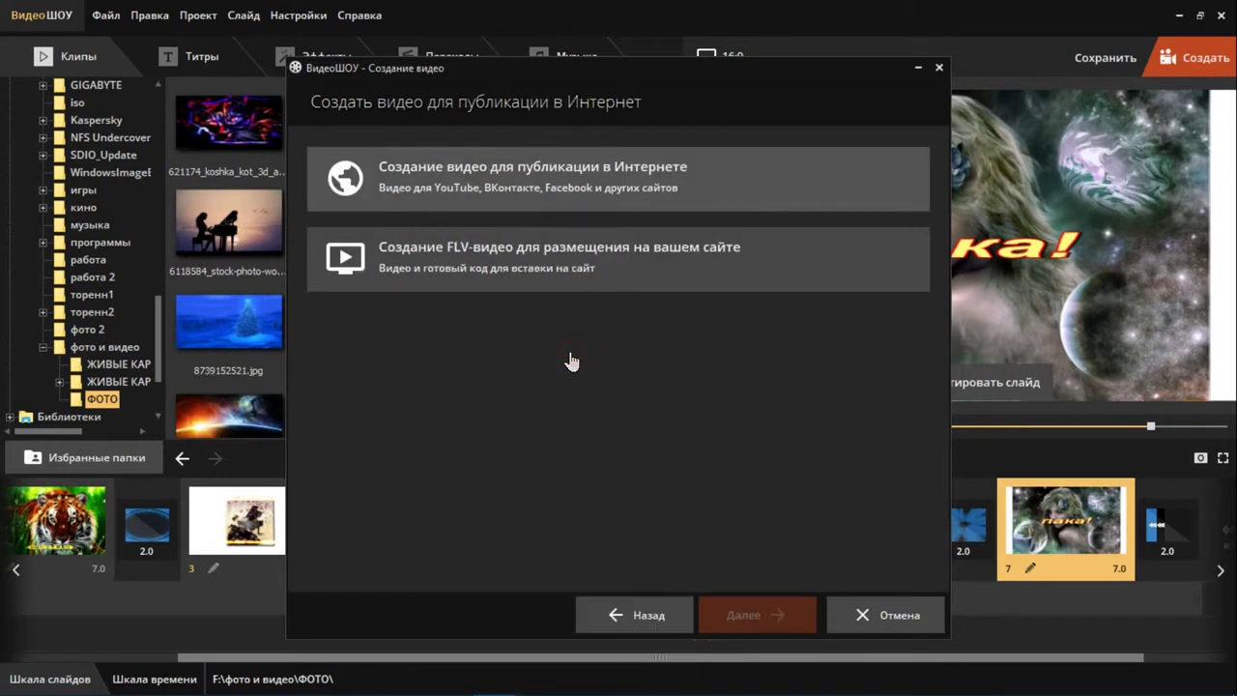
pyautogui.click(645, 617)
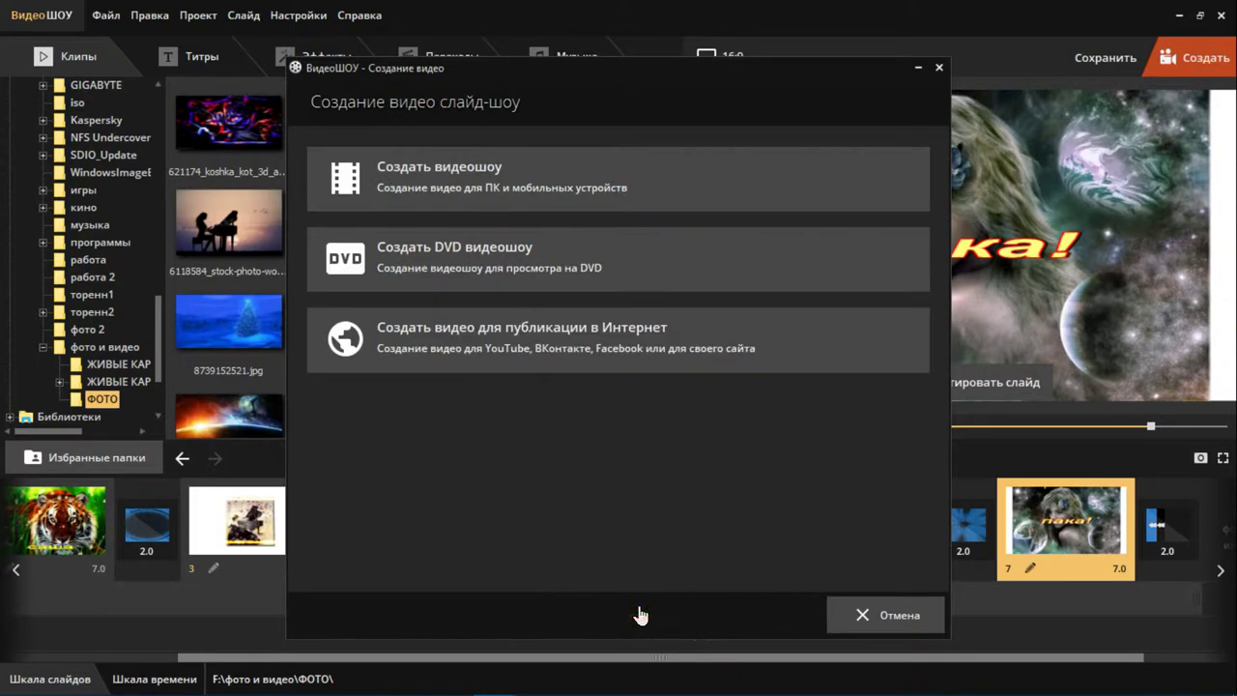
# - Choose a PC video in other formats, look through the format groups, and select MP4 (MPEG-4) as the output format
pyautogui.click(564, 193)
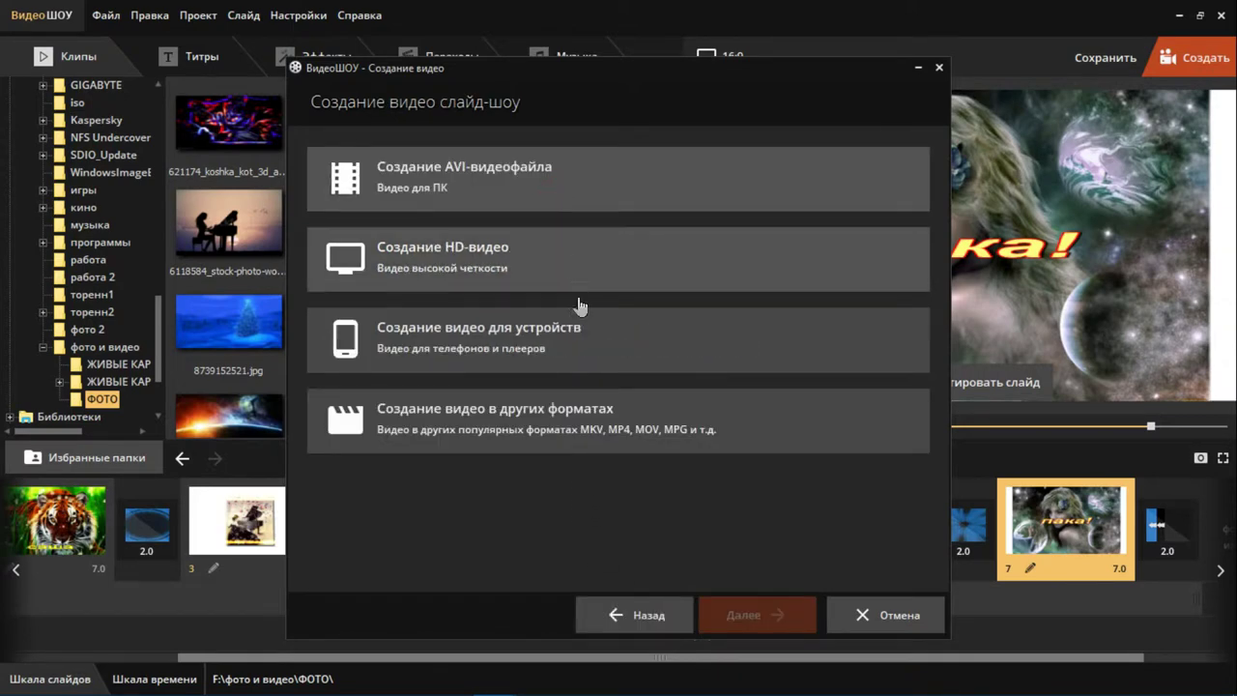
pyautogui.click(606, 440)
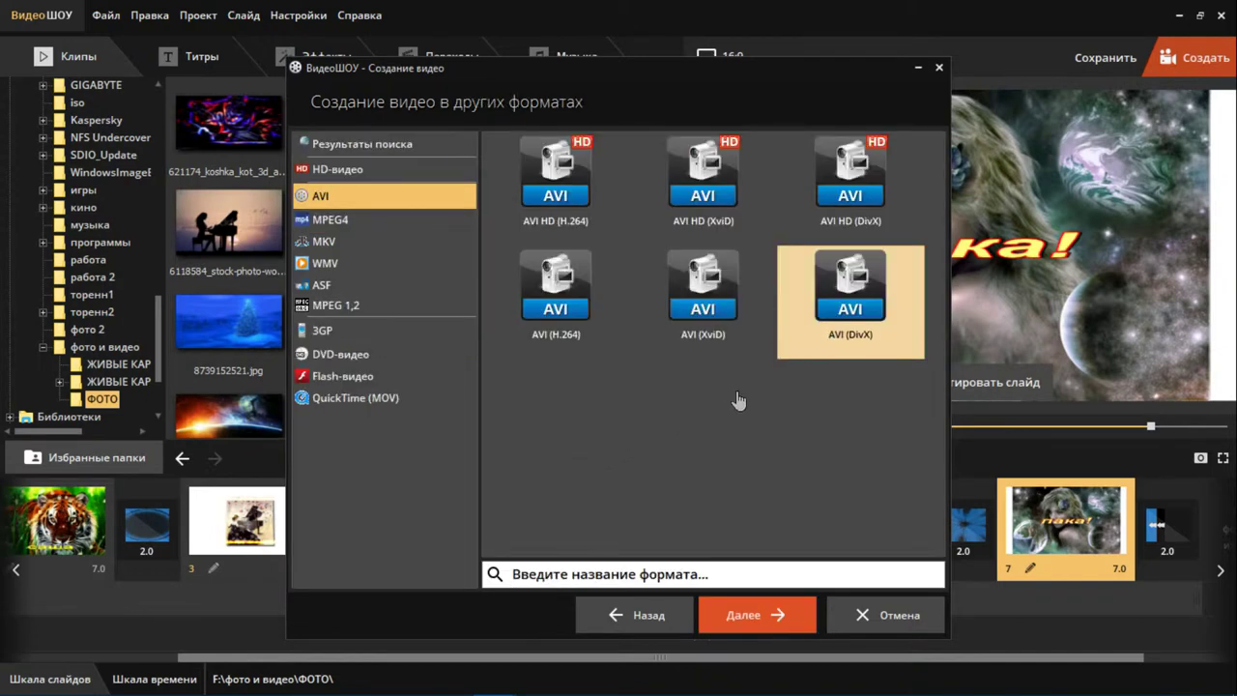
pyautogui.click(333, 222)
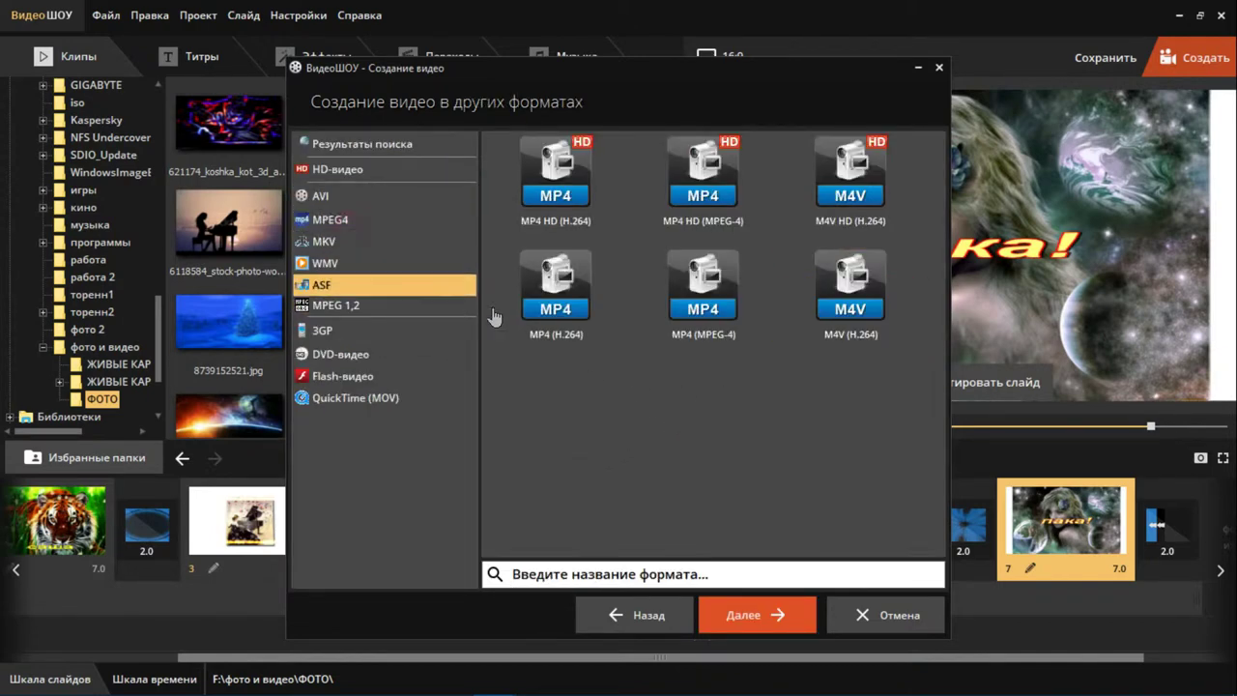
pyautogui.click(325, 263)
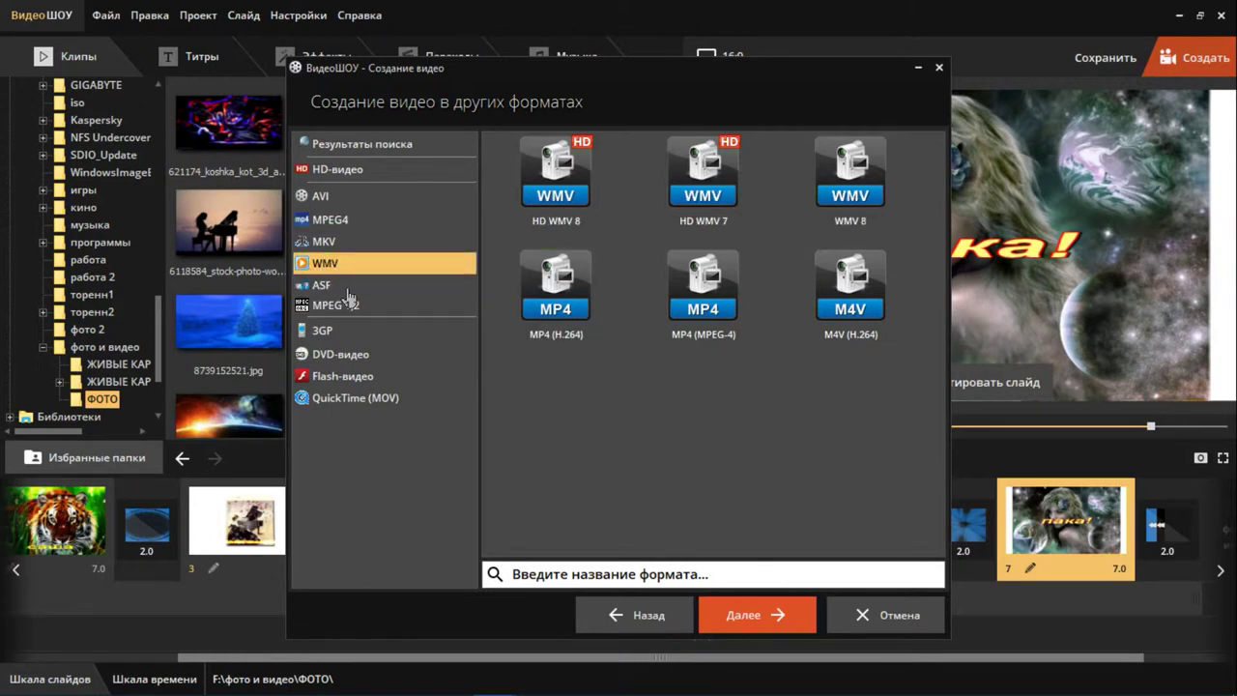
pyautogui.click(401, 401)
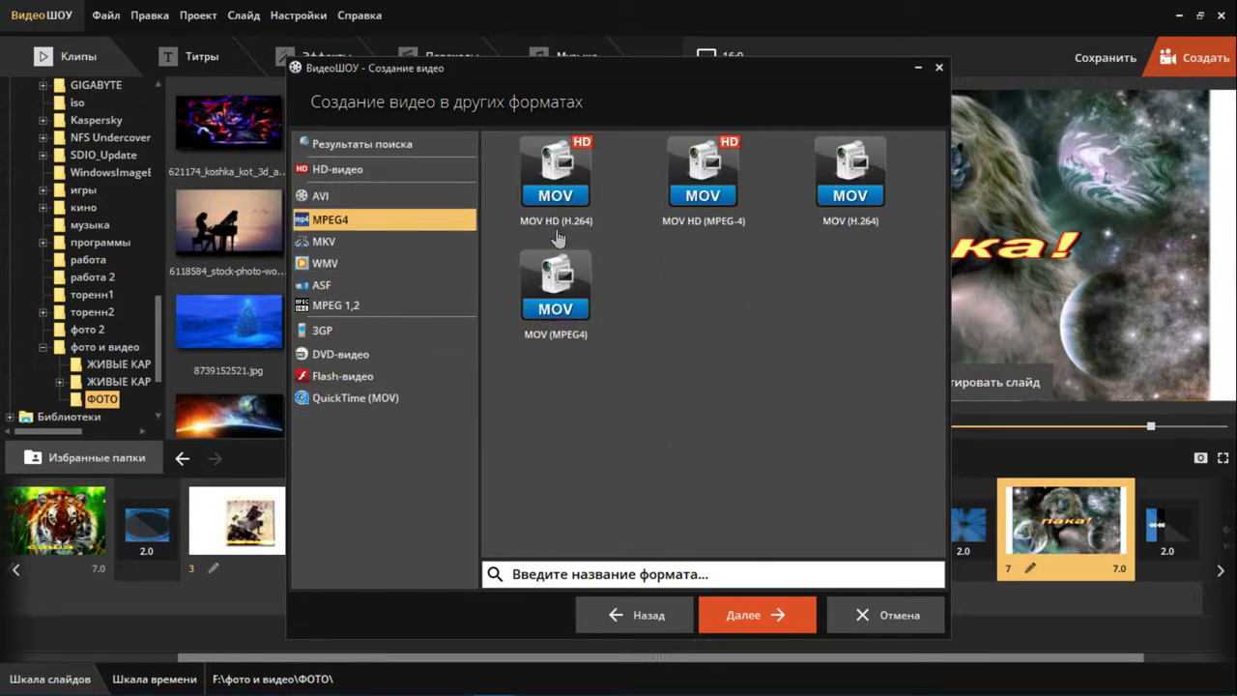
pyautogui.click(409, 220)
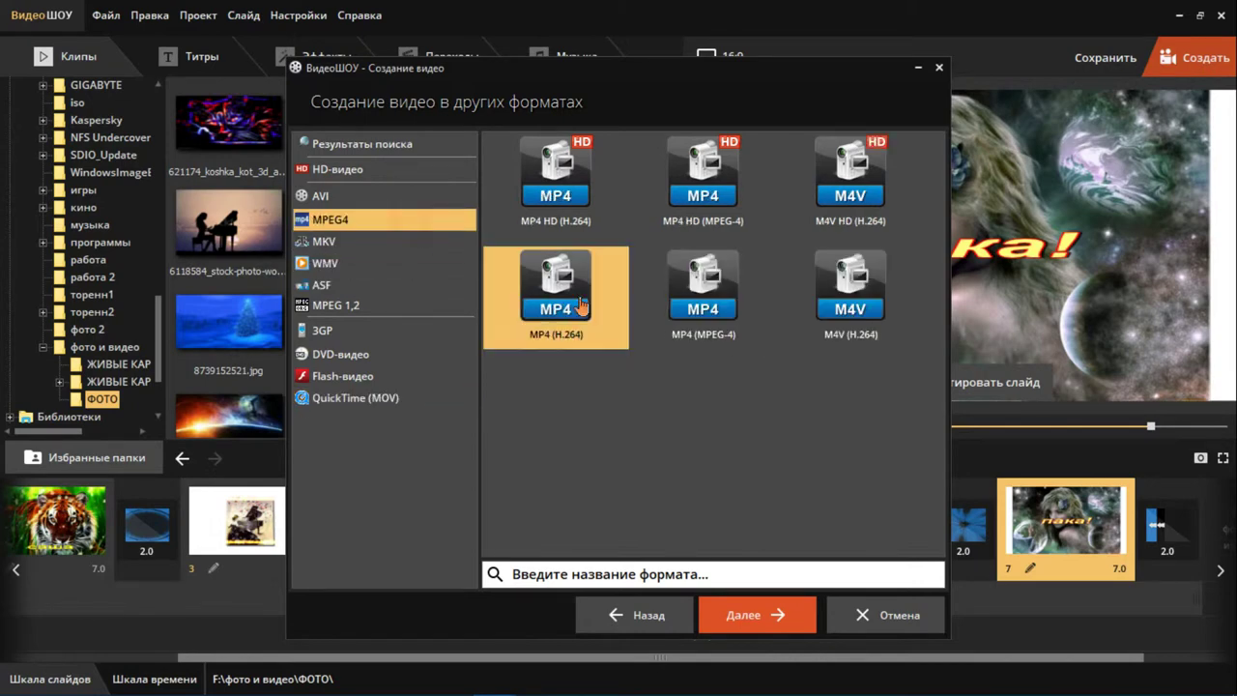
pyautogui.click(705, 314)
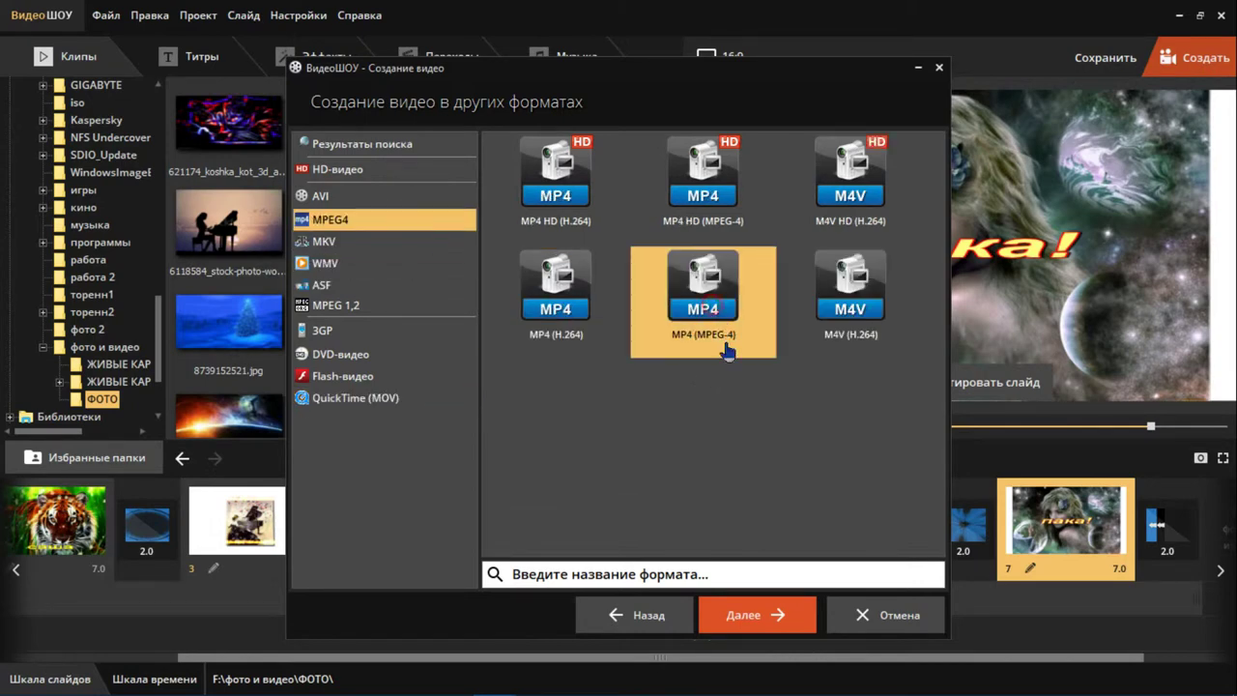
pyautogui.click(787, 626)
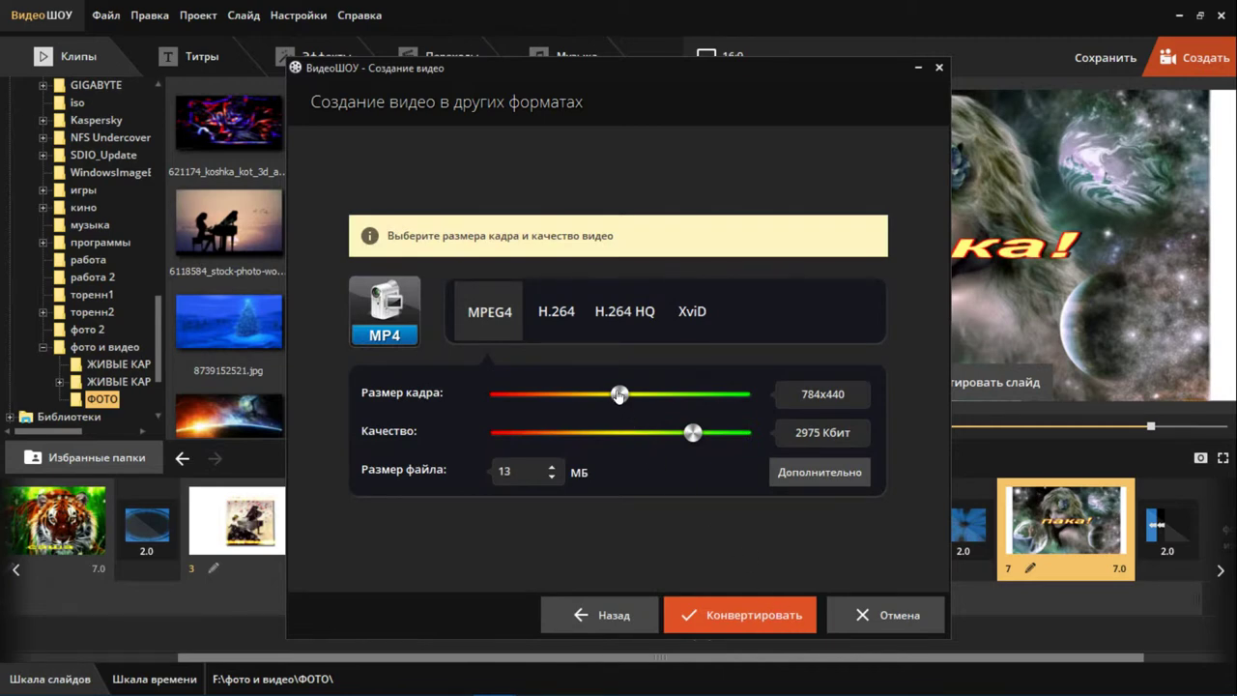
# - Set the frame size to 1920x1080 and convert the slideshow to an MP4 file named Проект 2 on the desktop
pyautogui.moveTo(619, 394); pyautogui.dragTo(741, 402)
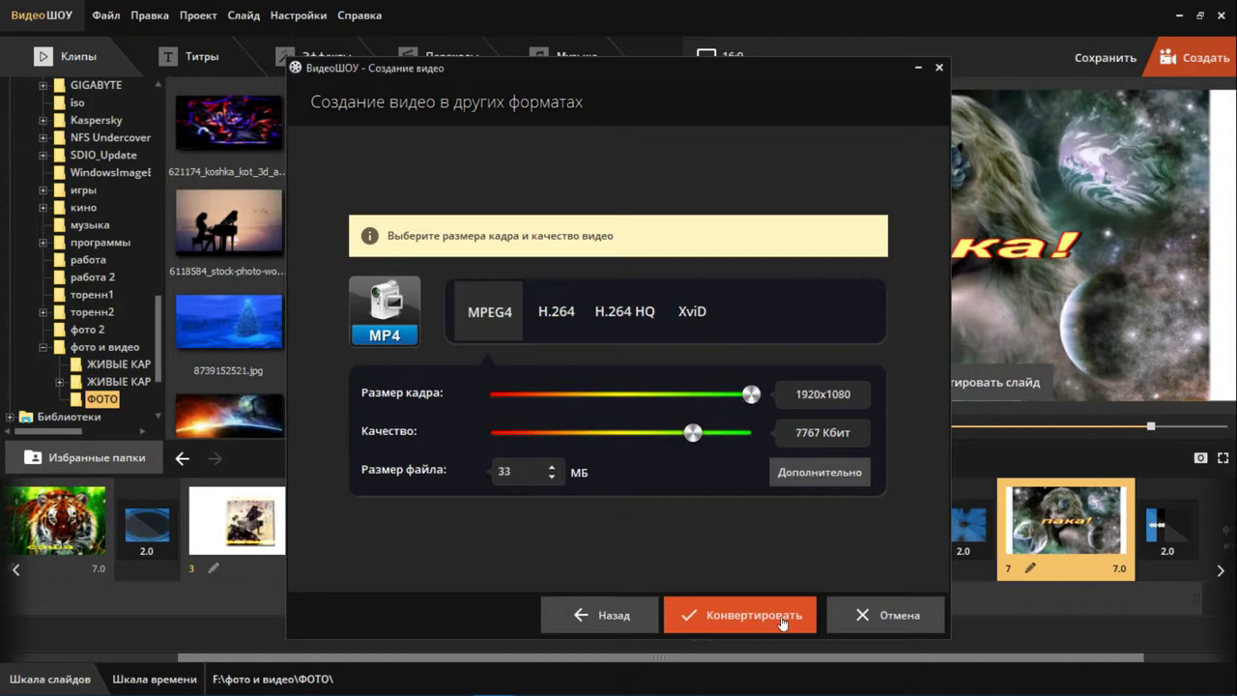
pyautogui.click(773, 628)
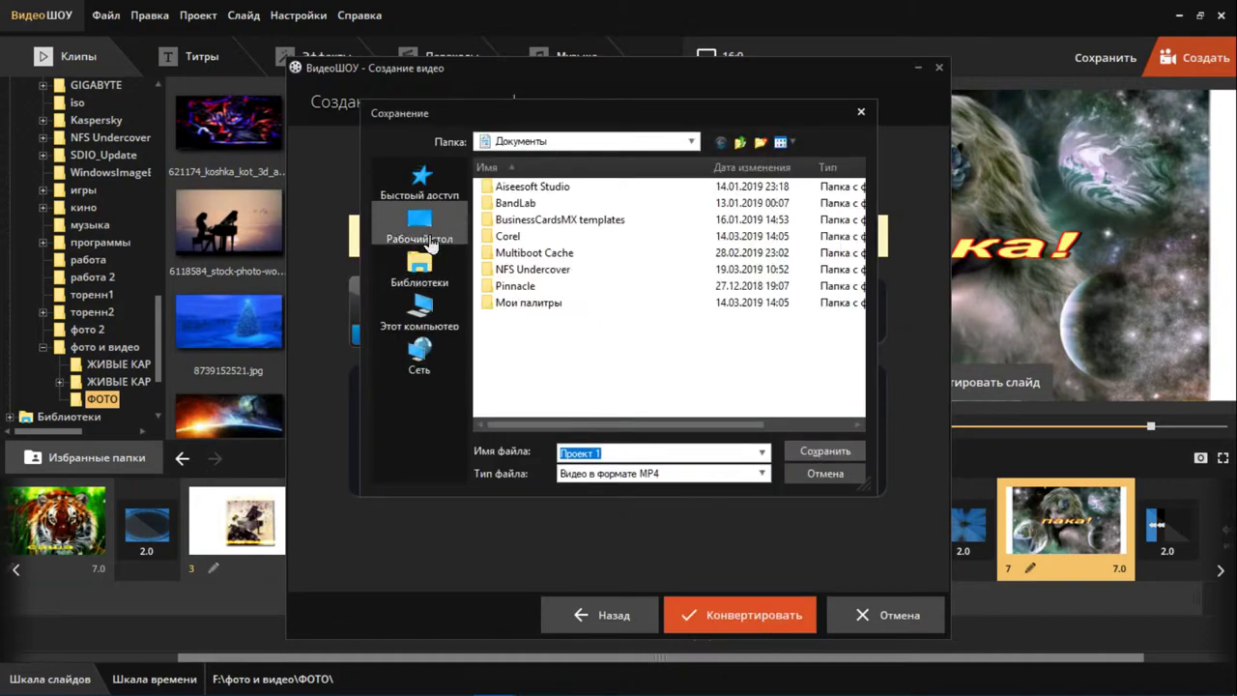
pyautogui.click(419, 230)
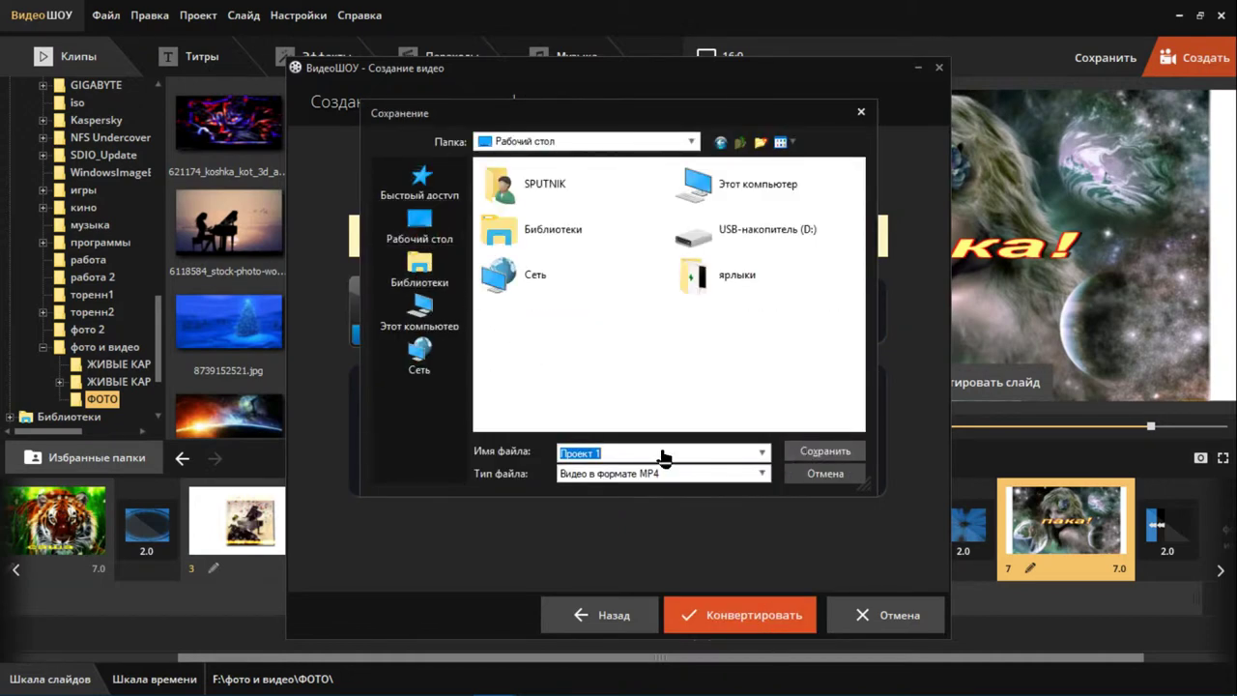
pyautogui.click(602, 454)
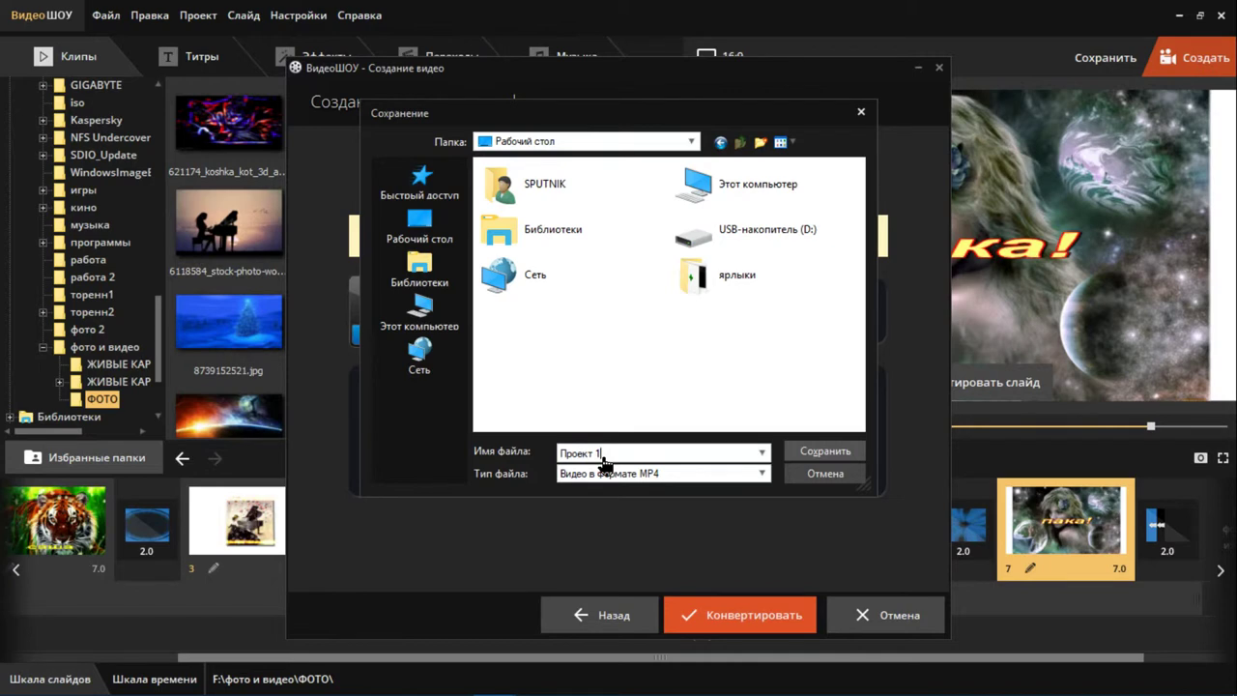
pyautogui.press('BackSpace')
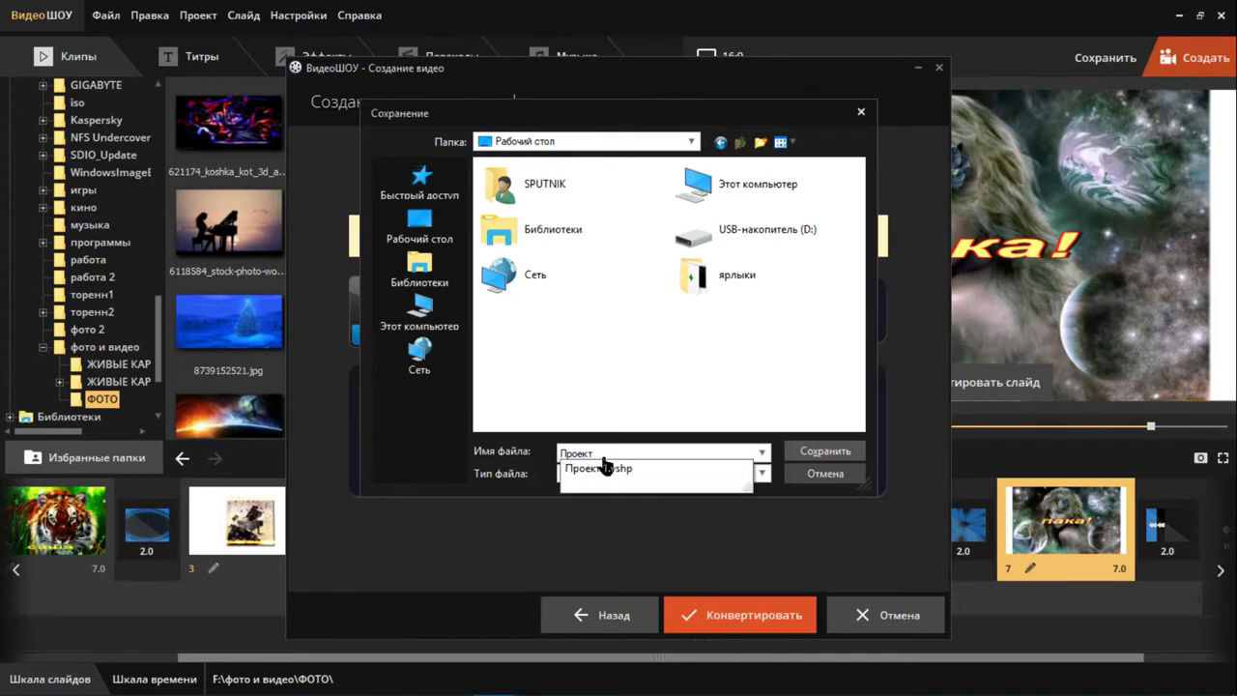
pyautogui.write('2')
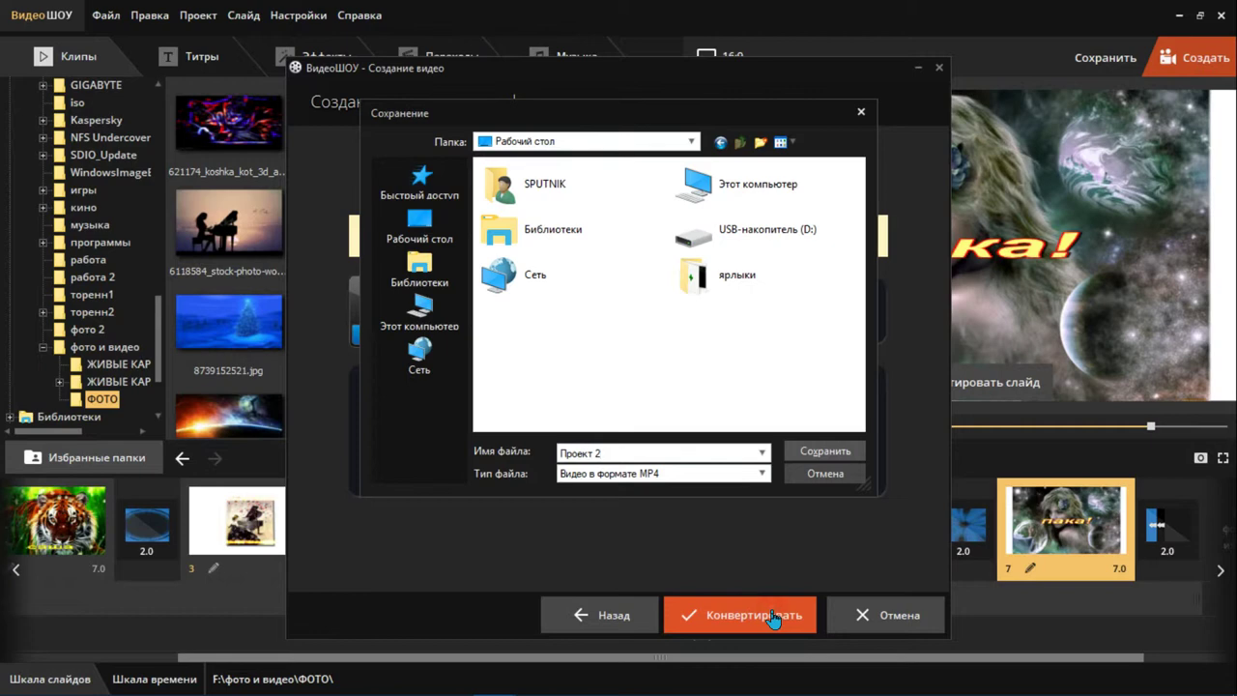
pyautogui.click(817, 451)
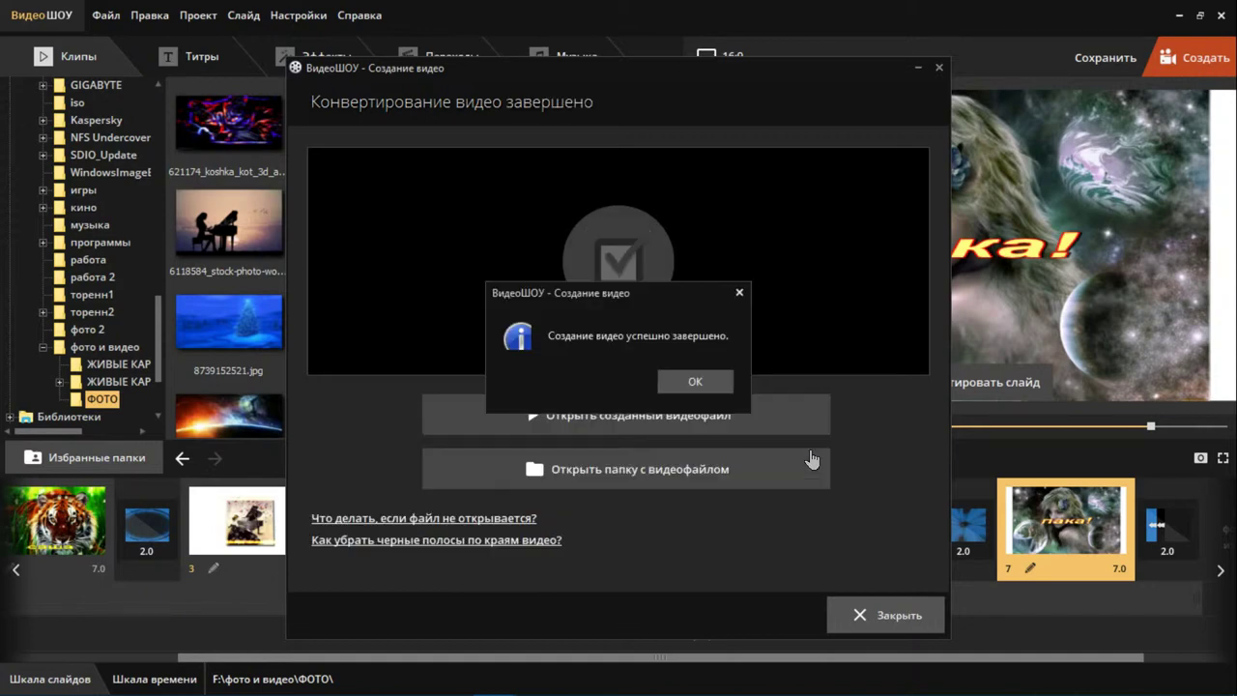
# - Close the completion message, play the created video file Проект 2.mp4 and switch the player to full screen
pyautogui.click(693, 388)
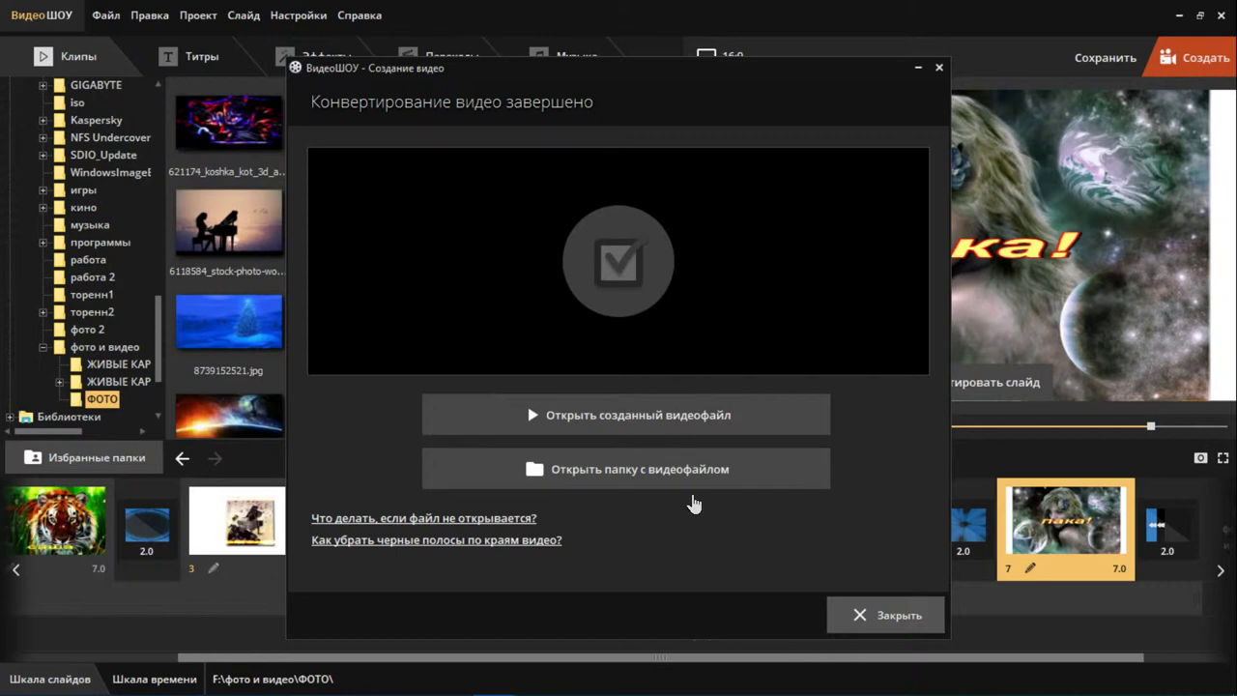
pyautogui.click(694, 428)
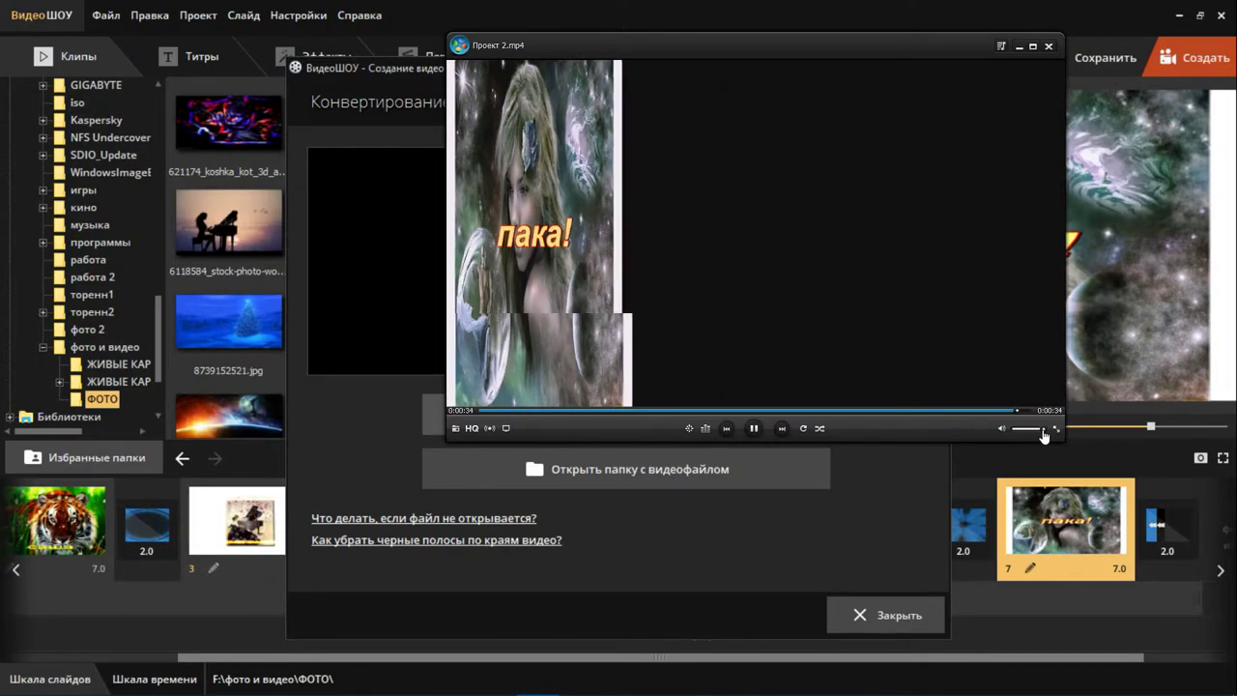
pyautogui.click(1056, 428)
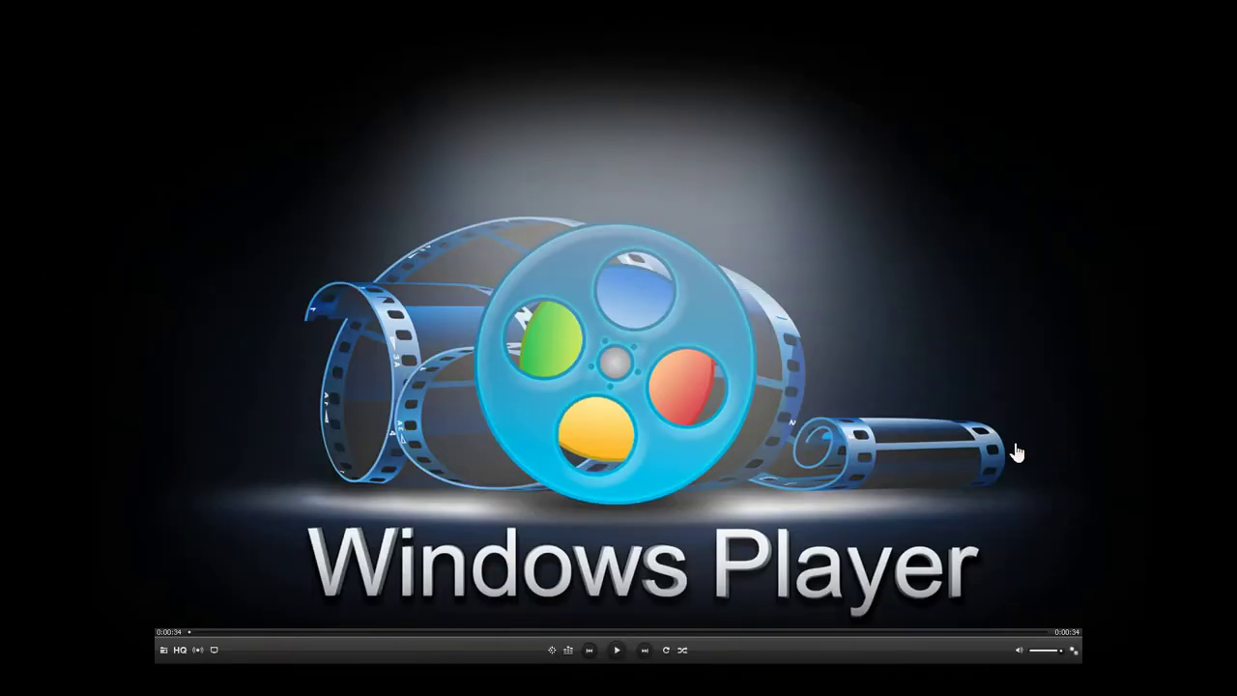
# - Close the video player and check the exported file in its folder, closing the folder and the video creation window
pyautogui.click(1077, 656)
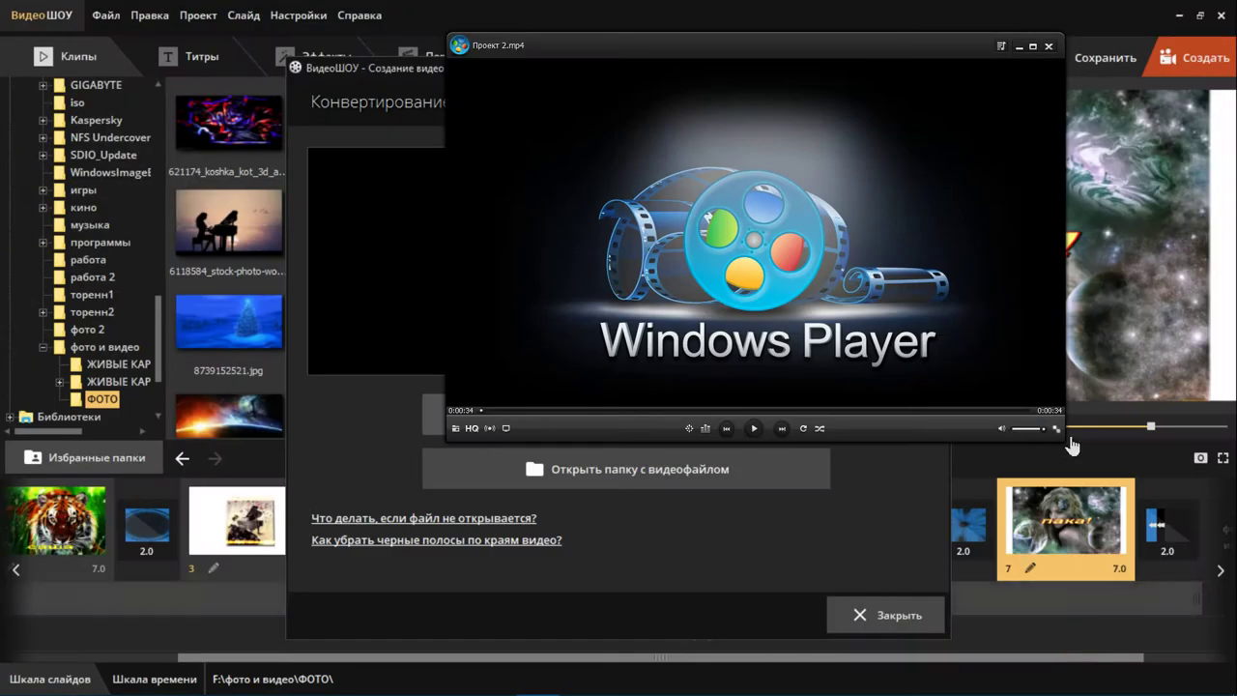
pyautogui.click(1052, 41)
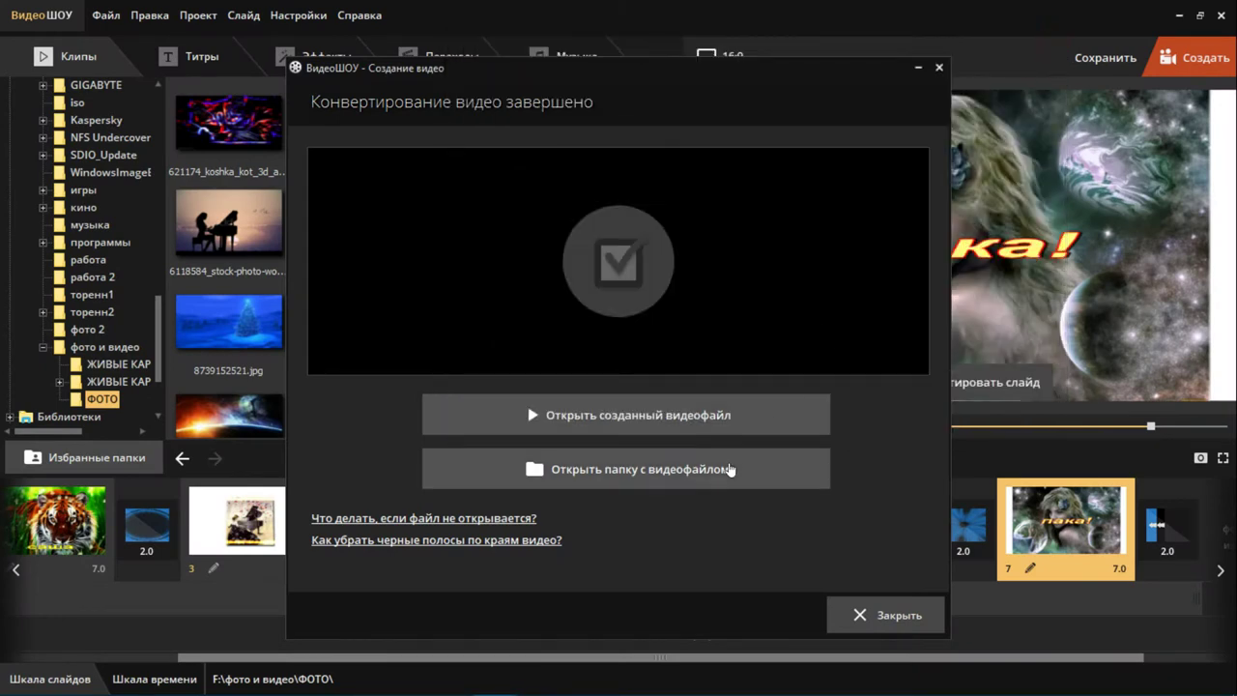
pyautogui.click(731, 470)
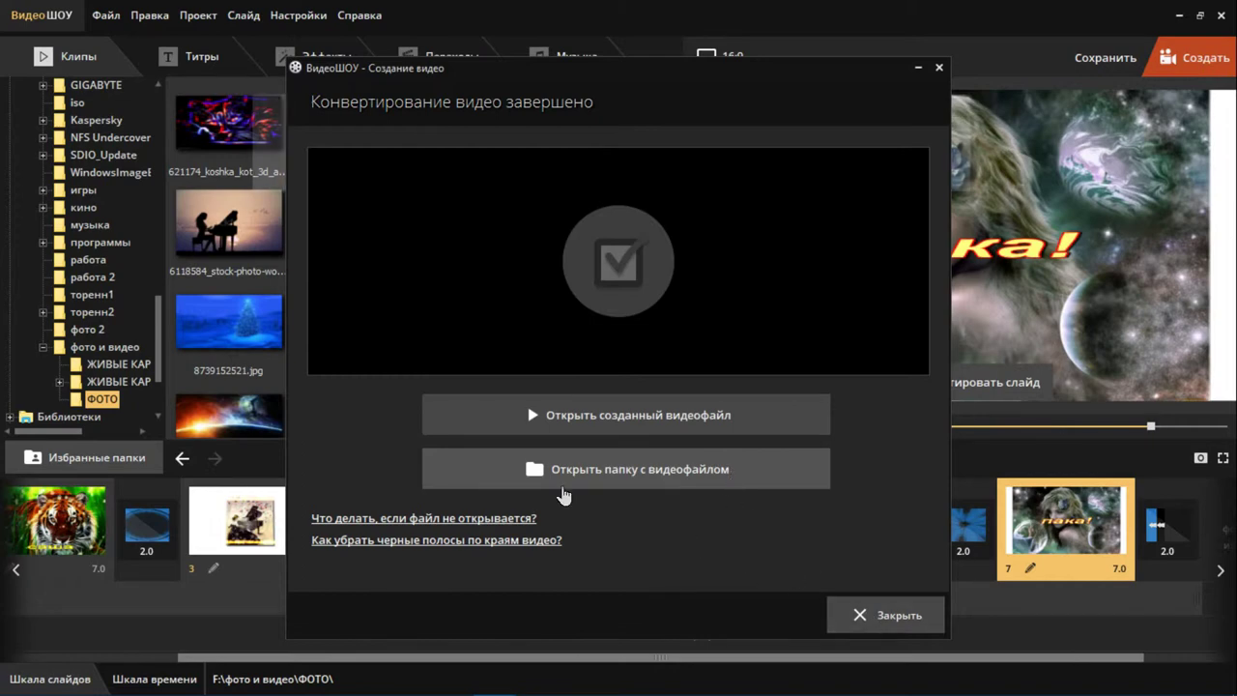
pyautogui.click(563, 481)
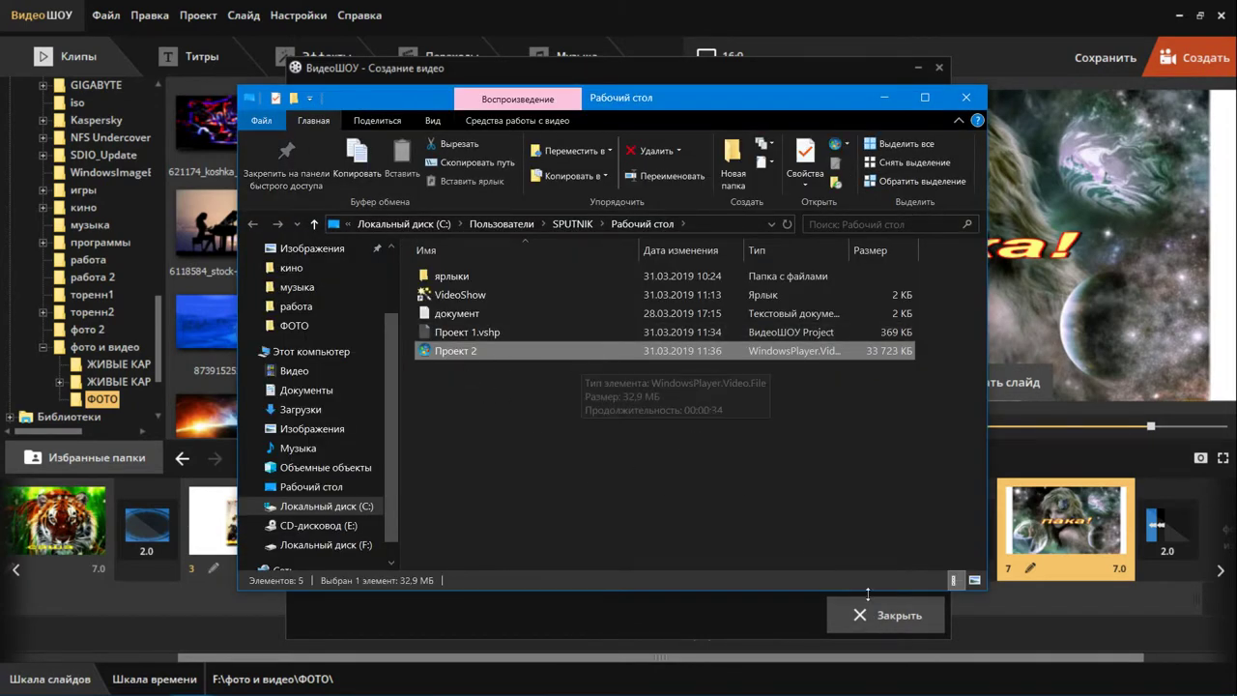
pyautogui.click(967, 100)
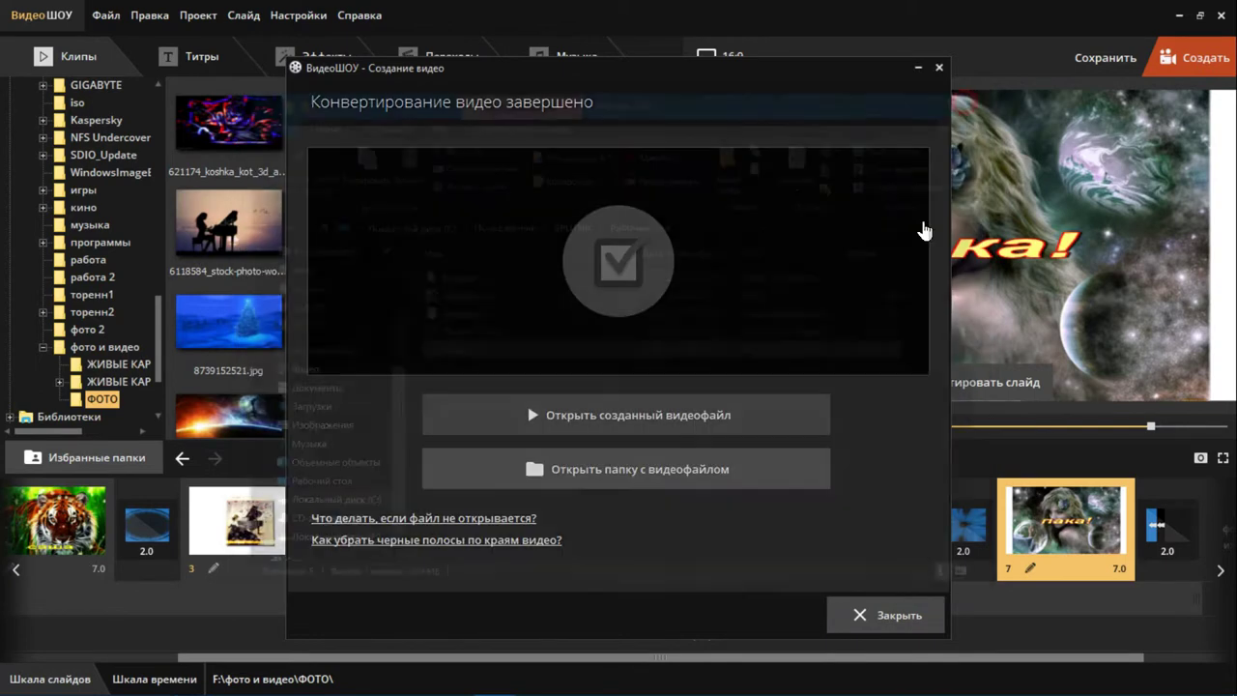
pyautogui.click(874, 615)
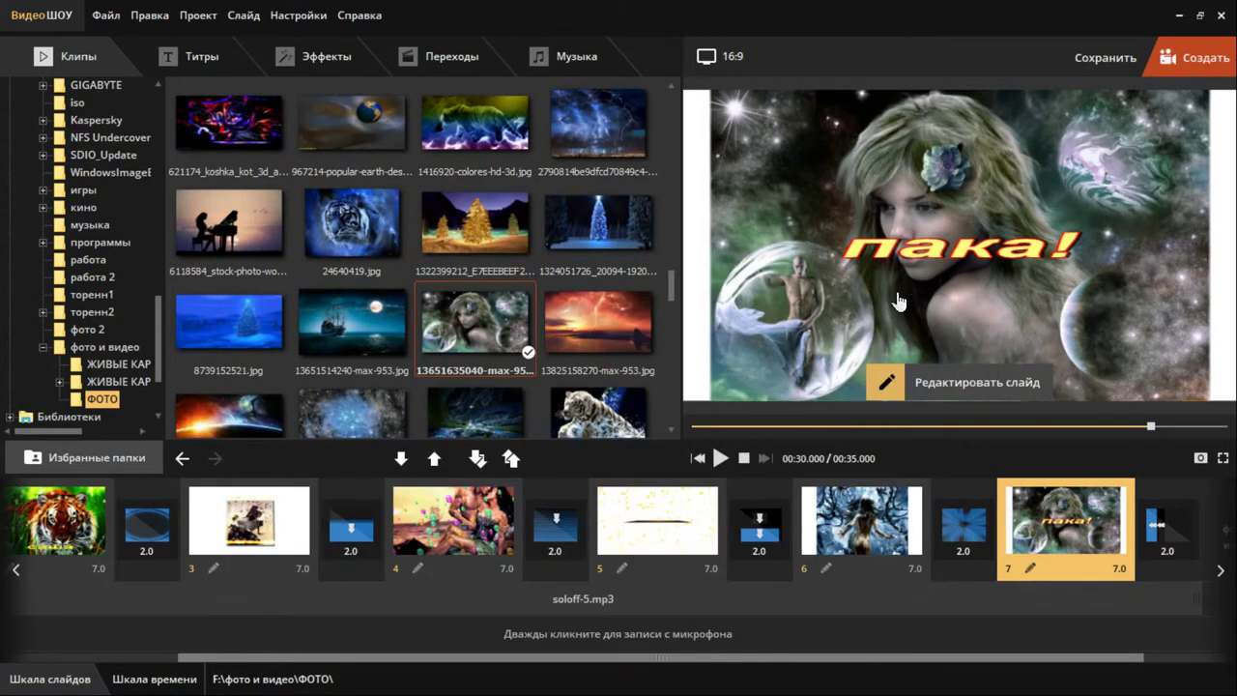
# - Change the slideshow's aspect ratio to 4:3 and check how slides 6 and 4 fit the frame
pyautogui.click(723, 56)
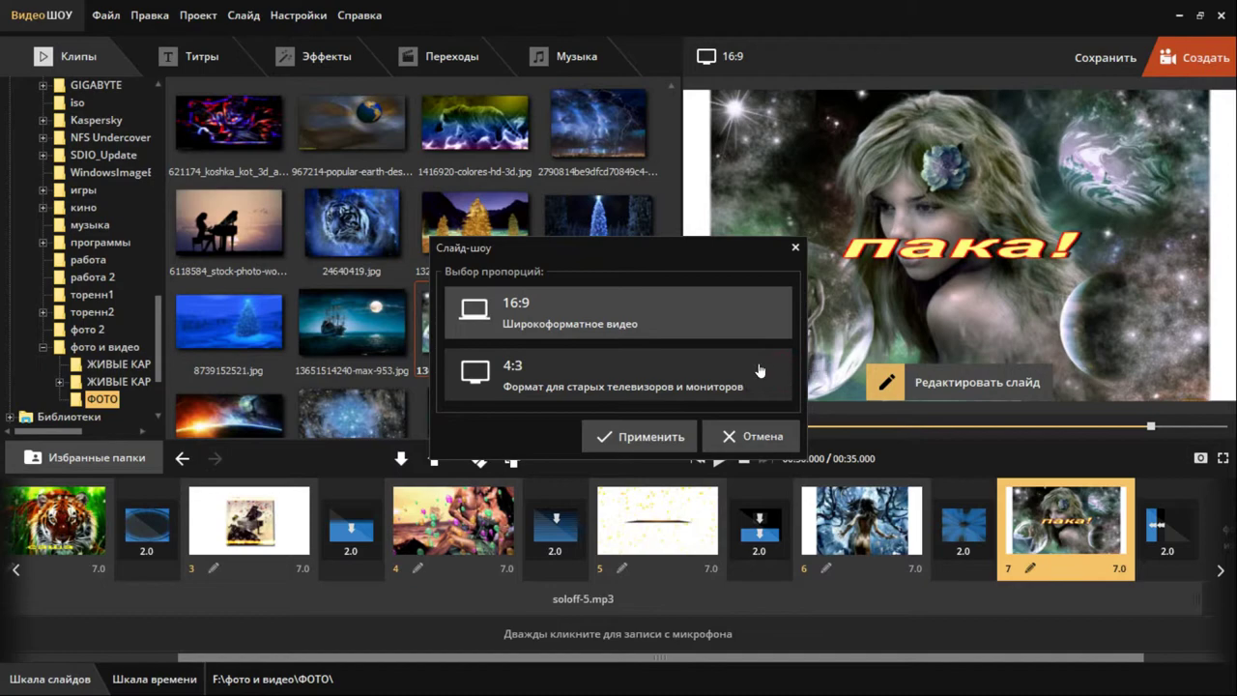
pyautogui.click(682, 436)
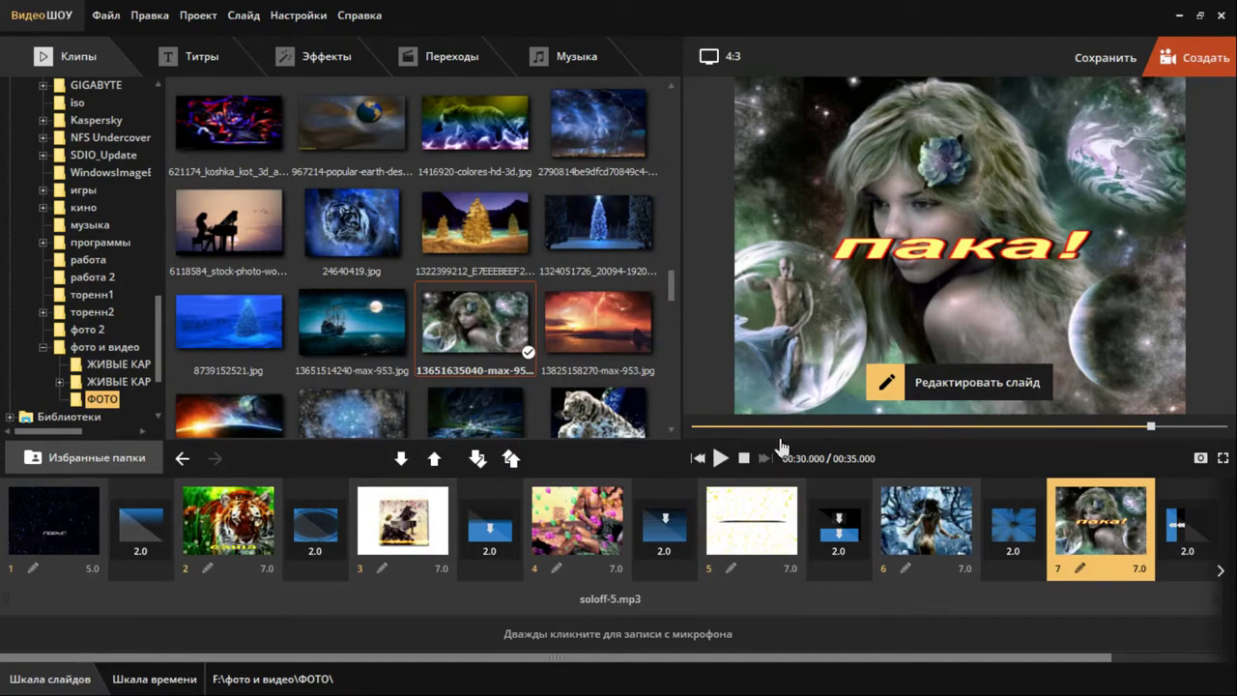
pyautogui.click(928, 522)
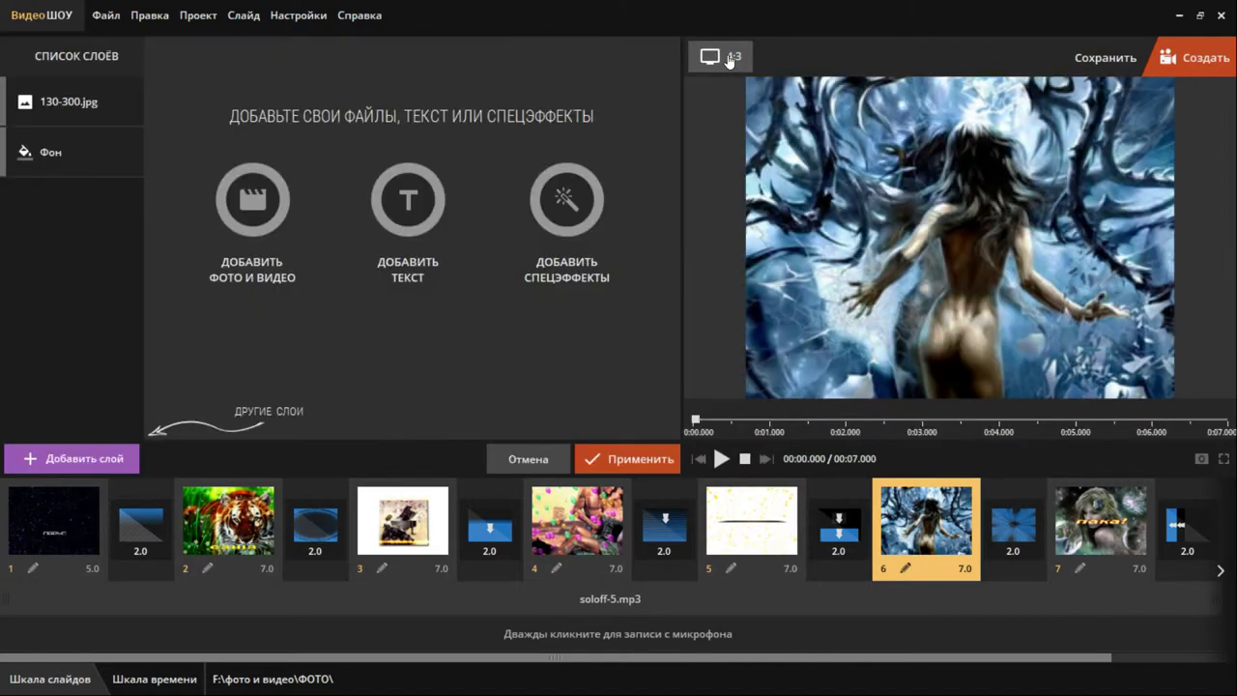
pyautogui.click(556, 465)
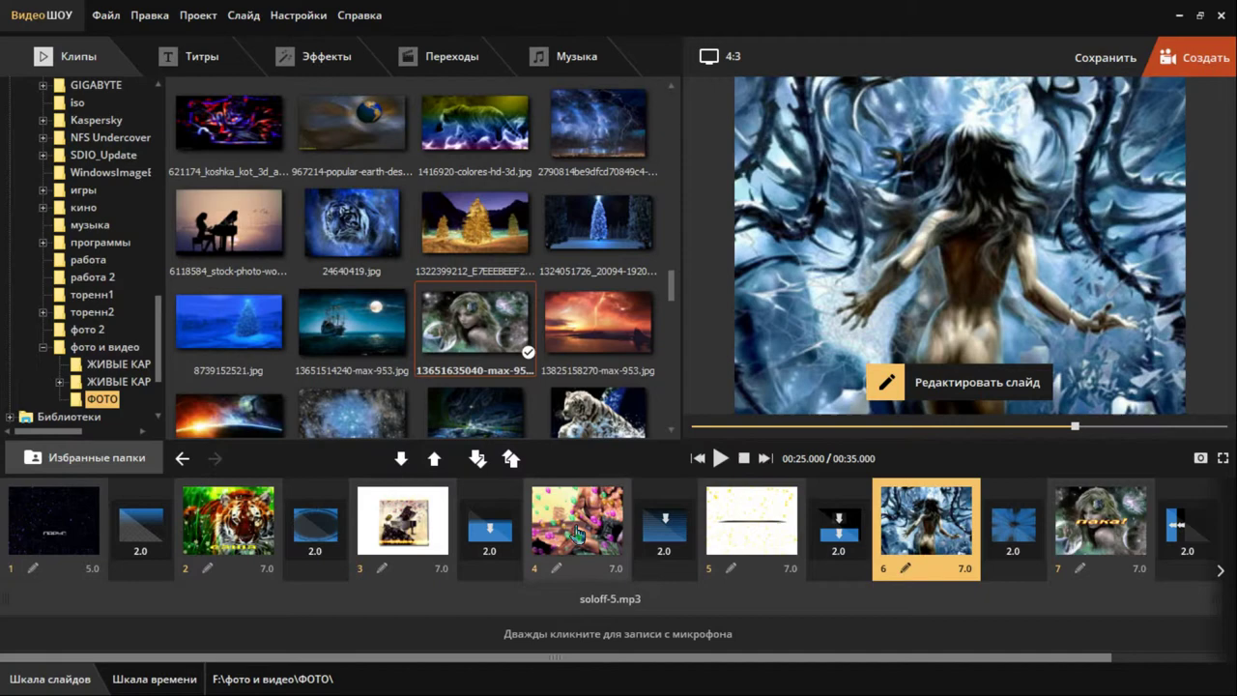
pyautogui.click(578, 534)
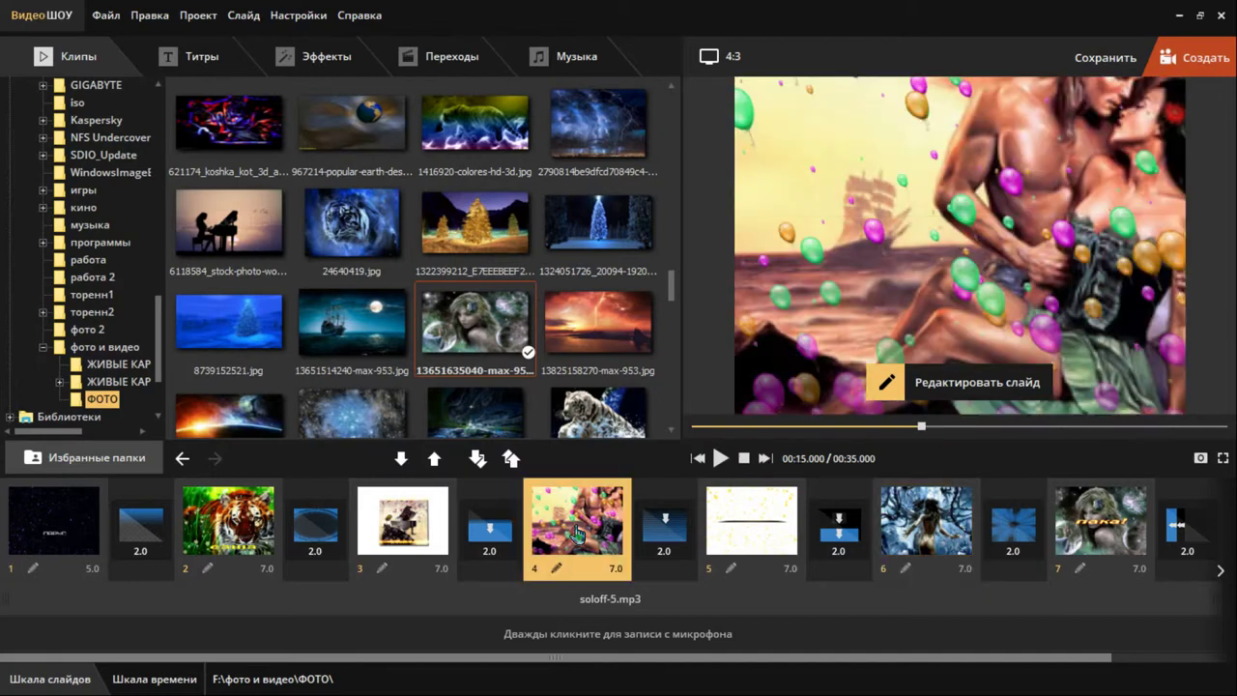
# - Reapply the 4:3 format for old TVs and monitors to the slideshow with slide 4 shown
pyautogui.click(719, 55)
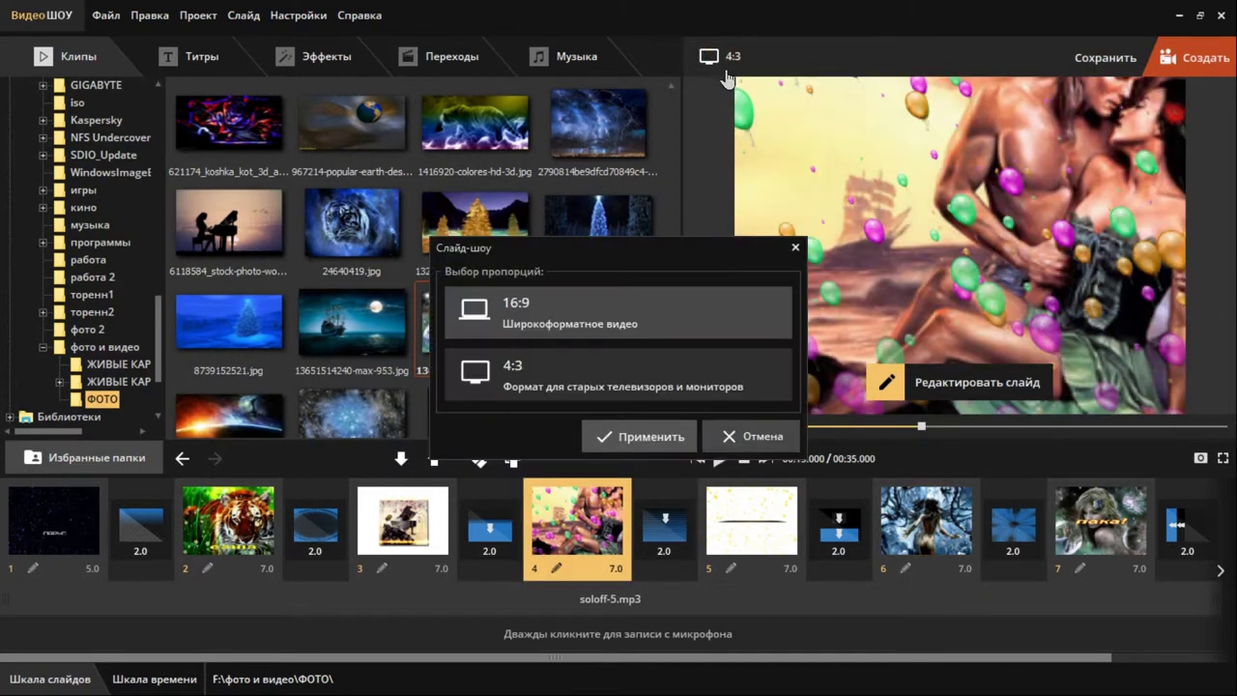
pyautogui.click(683, 386)
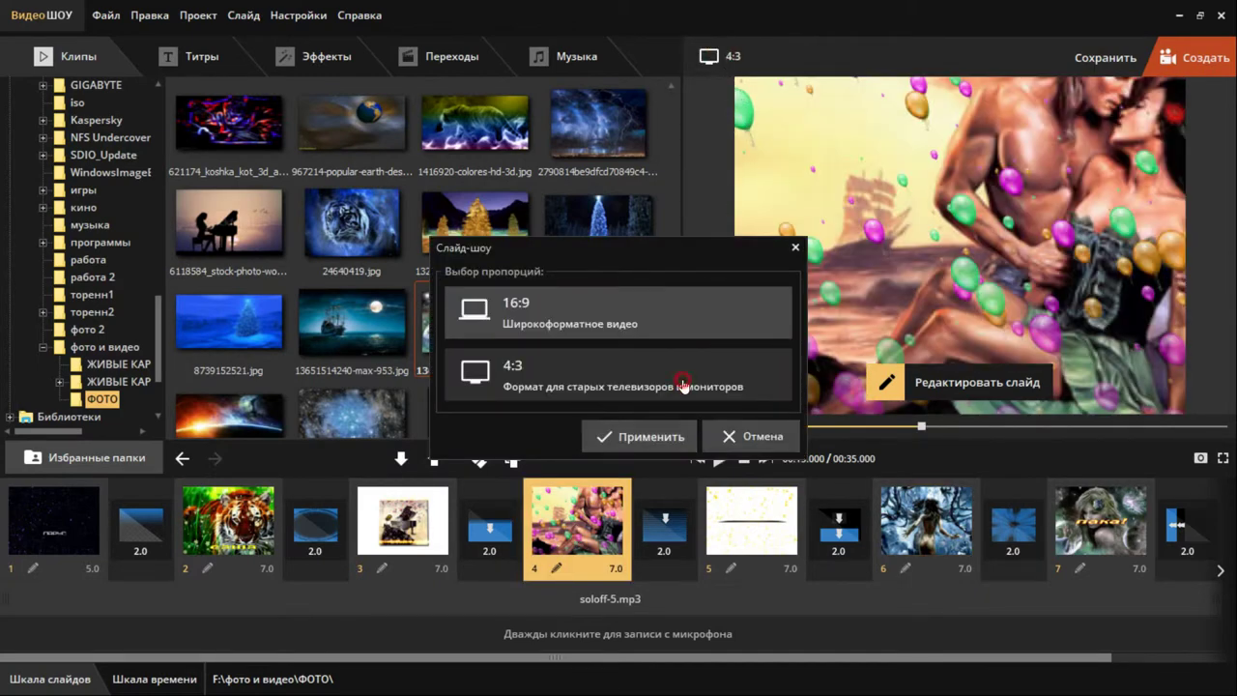
pyautogui.click(662, 435)
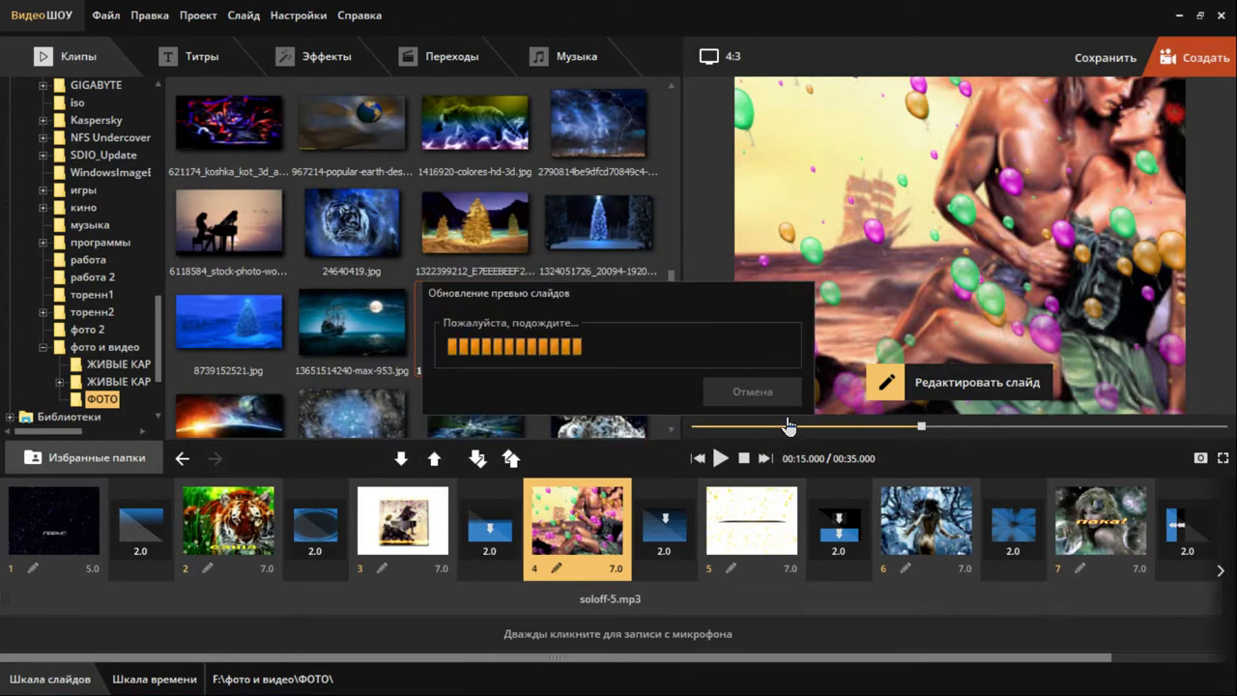
# - Set the slideshow's proportions to 16:9 widescreen and check slides 3, 2 and 1 in the preview
pyautogui.click(724, 56)
pyautogui.click(661, 307)
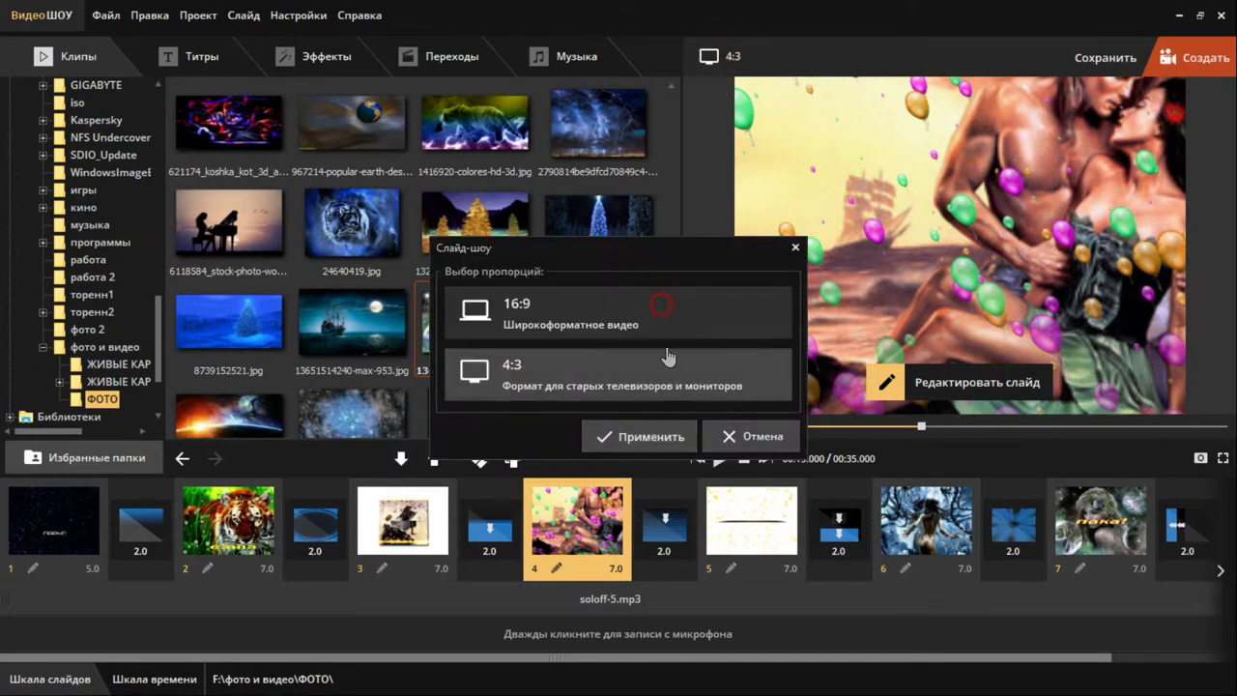
pyautogui.click(671, 440)
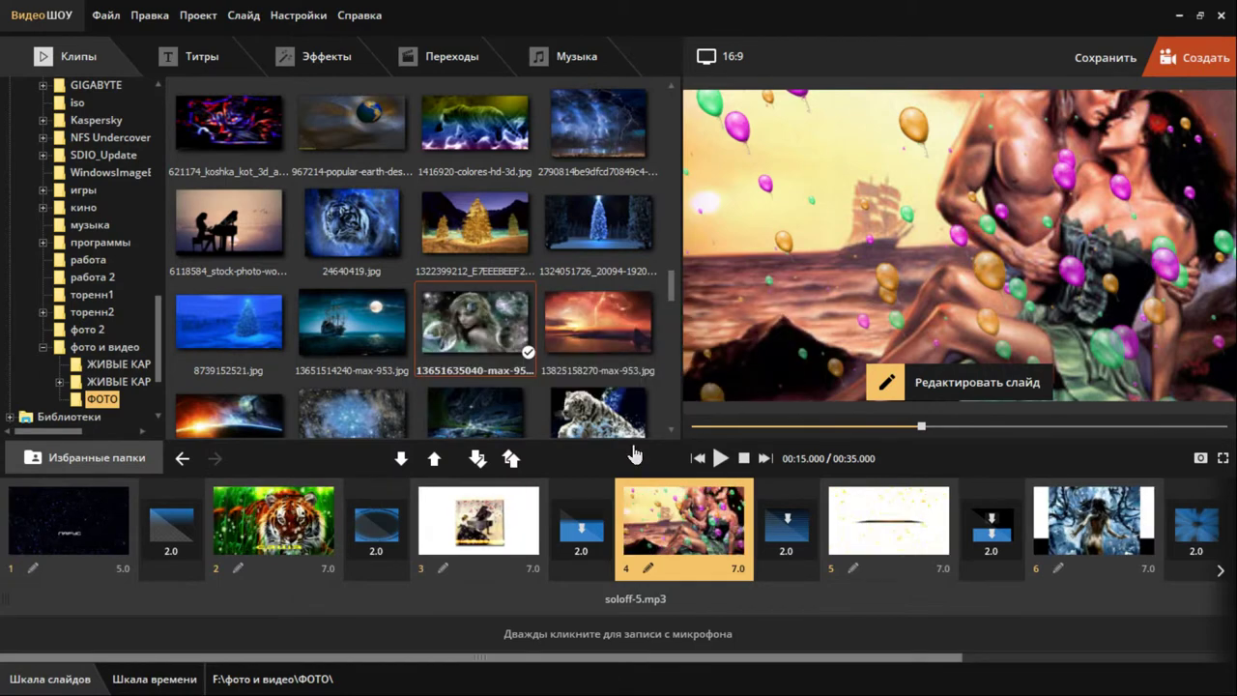
pyautogui.click(482, 517)
pyautogui.click(309, 536)
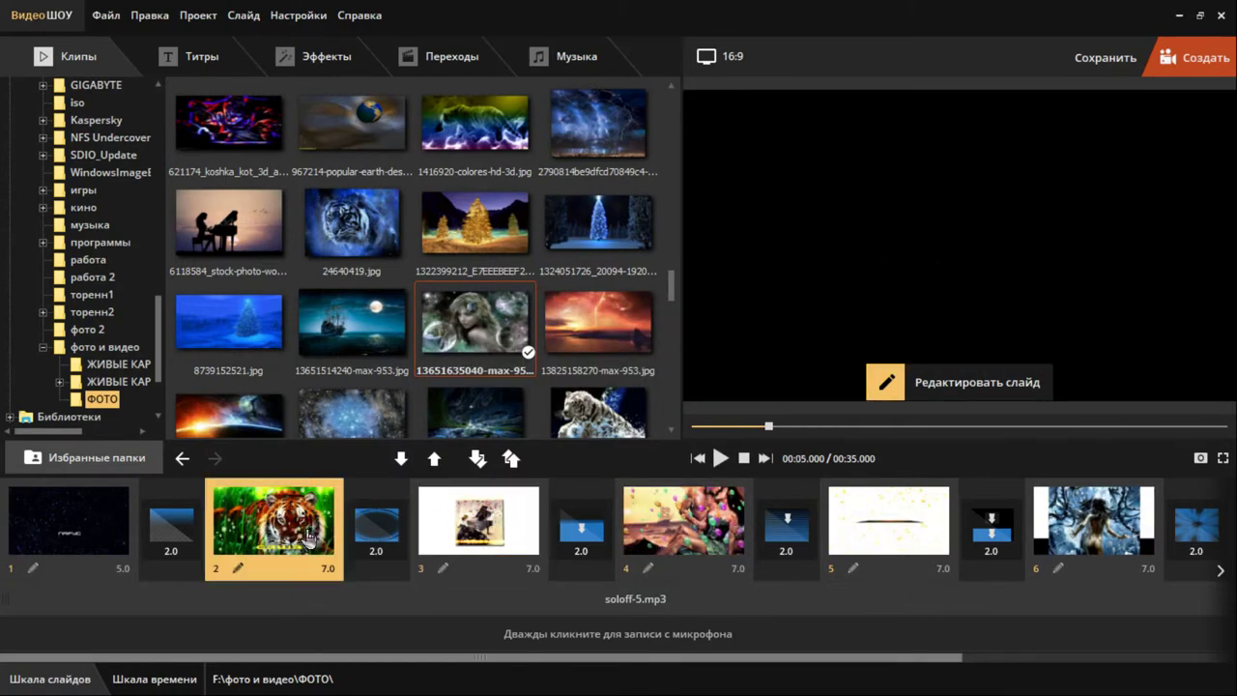
pyautogui.click(89, 545)
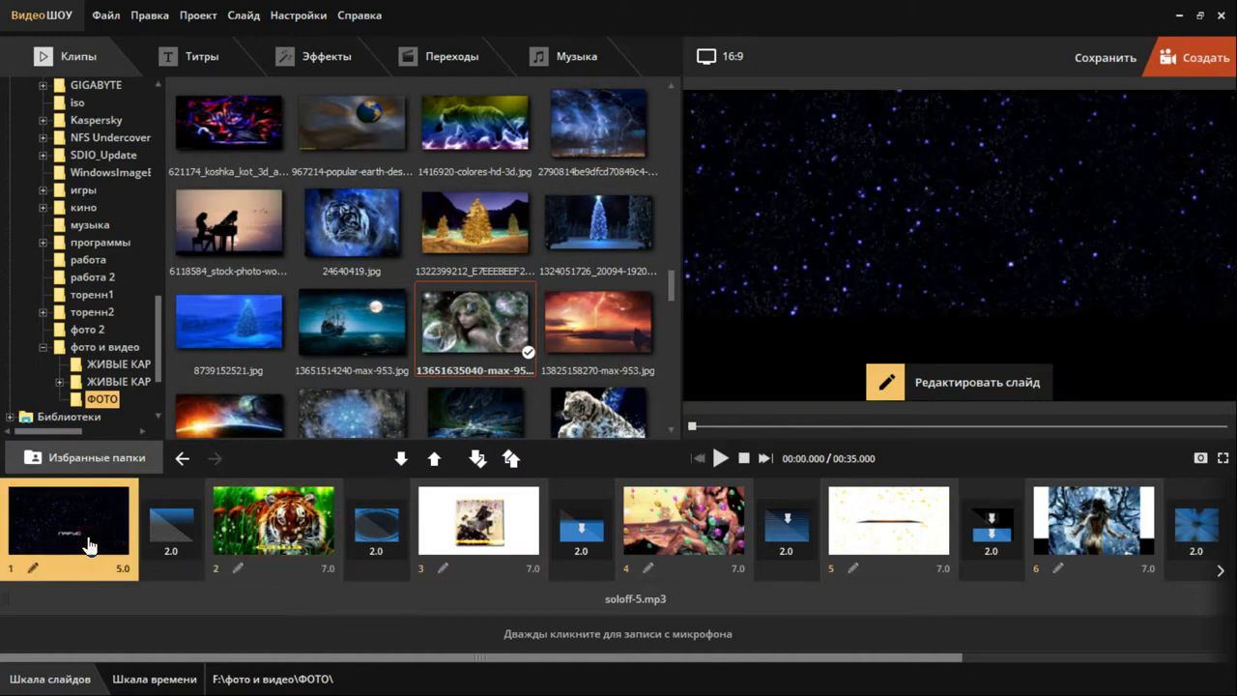